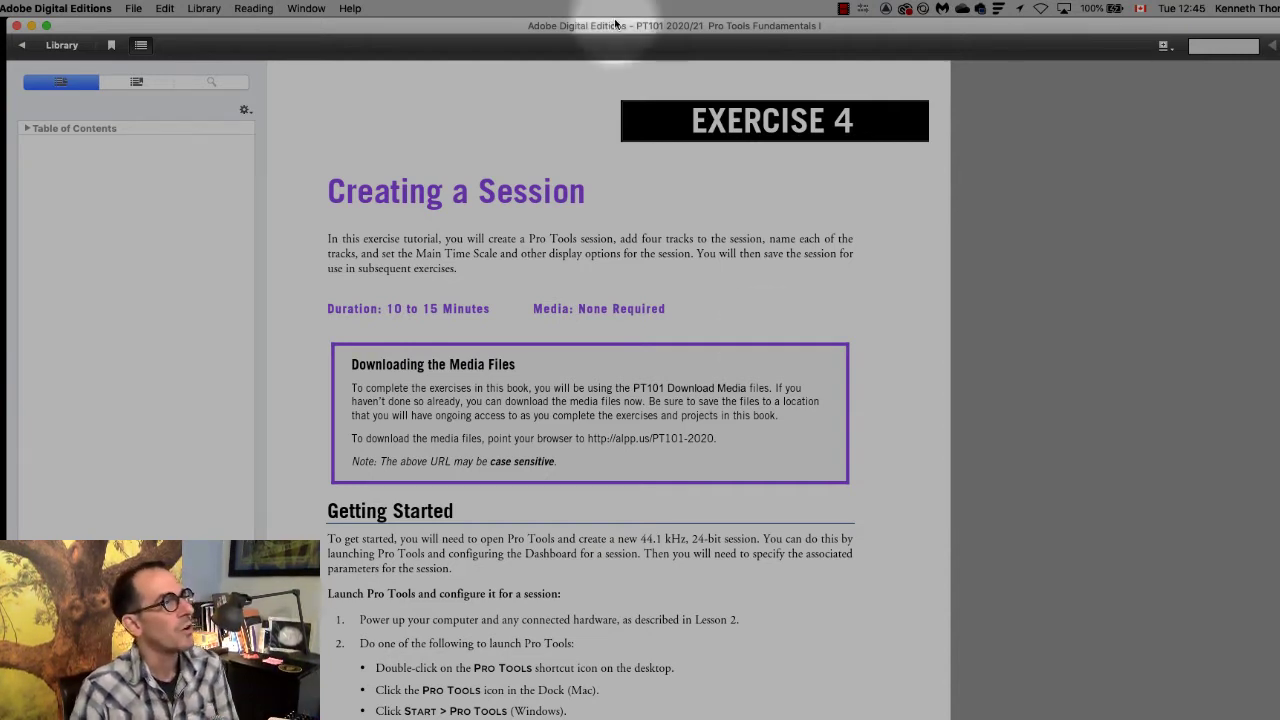
Scroll the ebook past the Downloading the Media Files note toward Getting Started.
drag(617, 27, 633, 29)
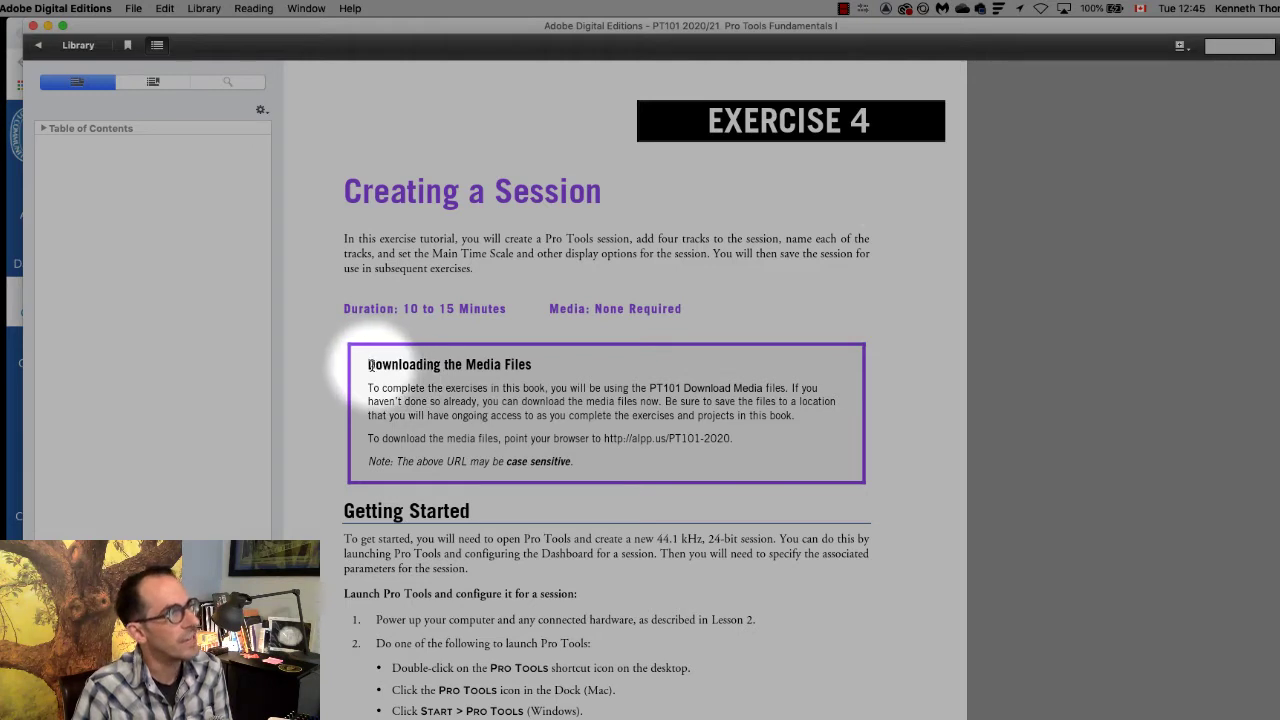
drag(367, 365, 616, 466)
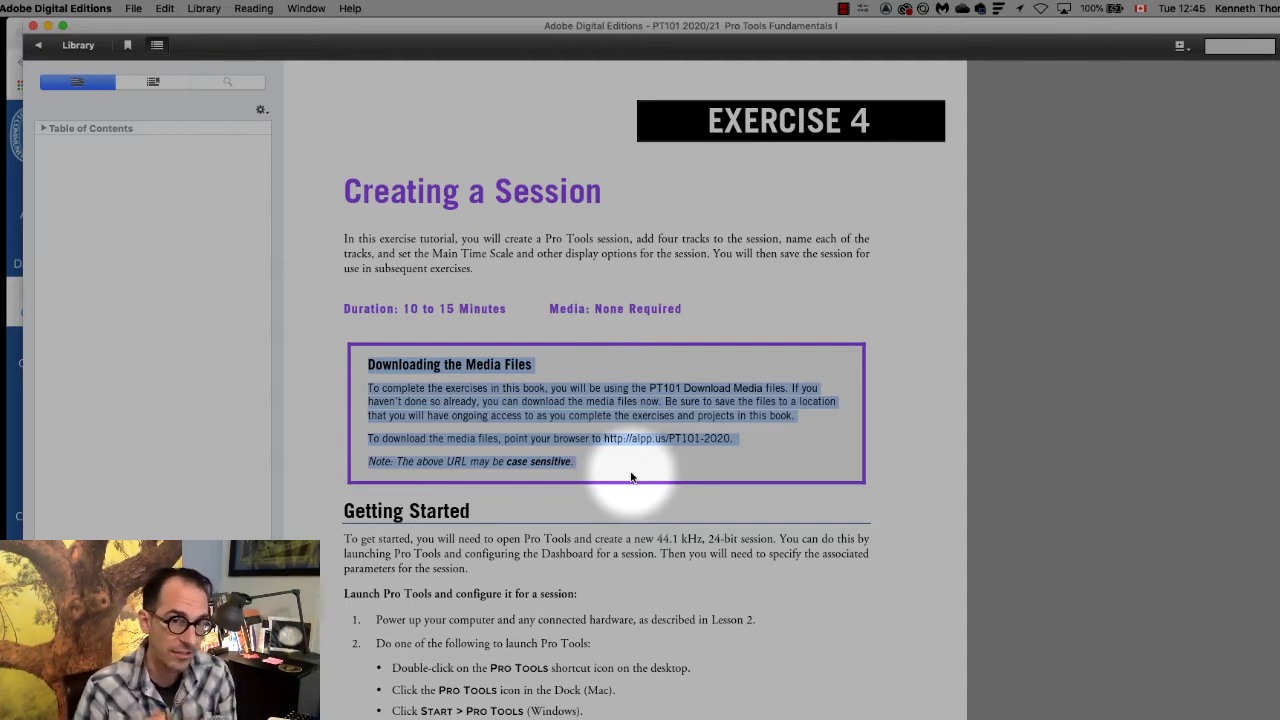
click(631, 478)
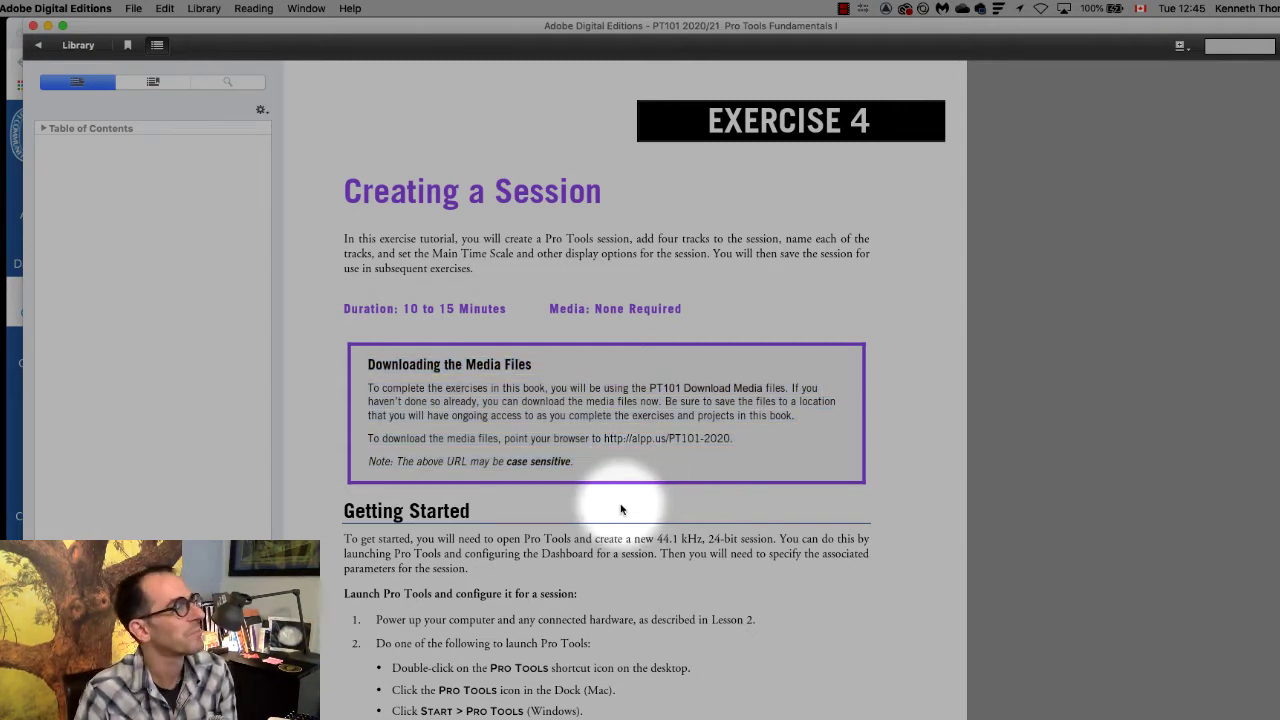
scroll(630, 510, down, 5)
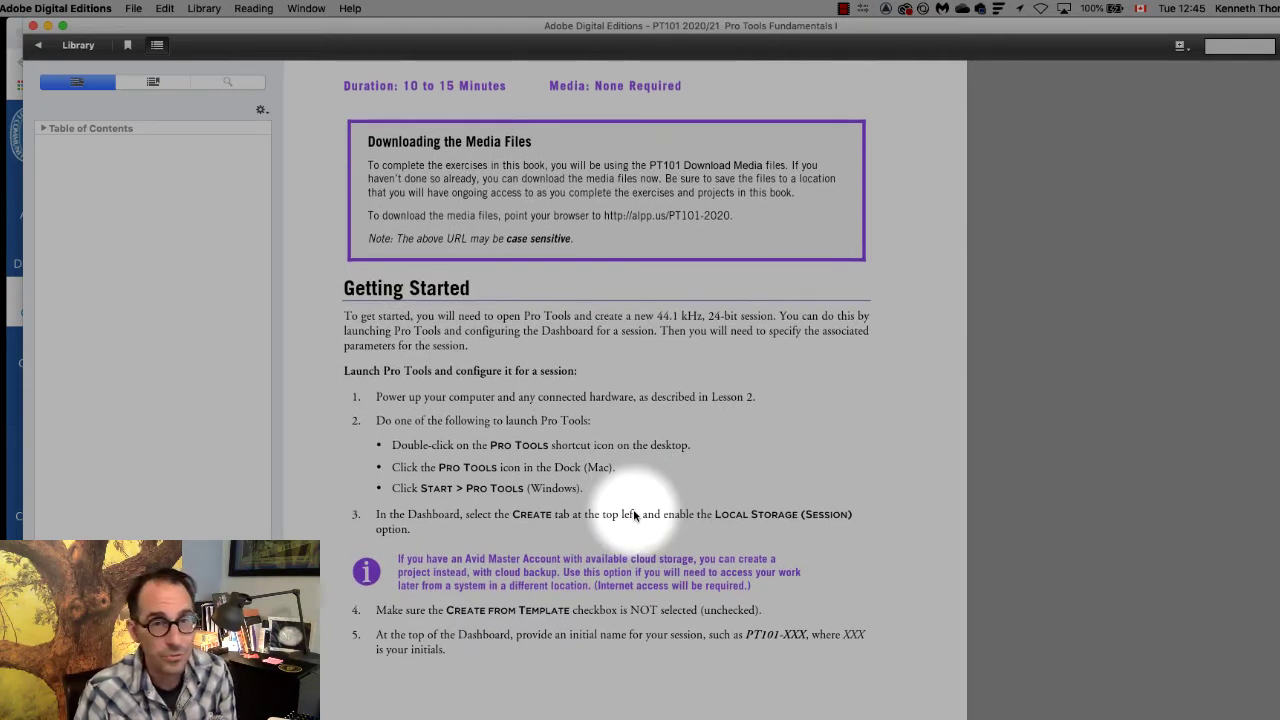
Zoom the ebook to 2x and highlight the 44.1 kHz, 24-bit requirement and Pro Tools launch steps.
click(1181, 45)
click(1232, 124)
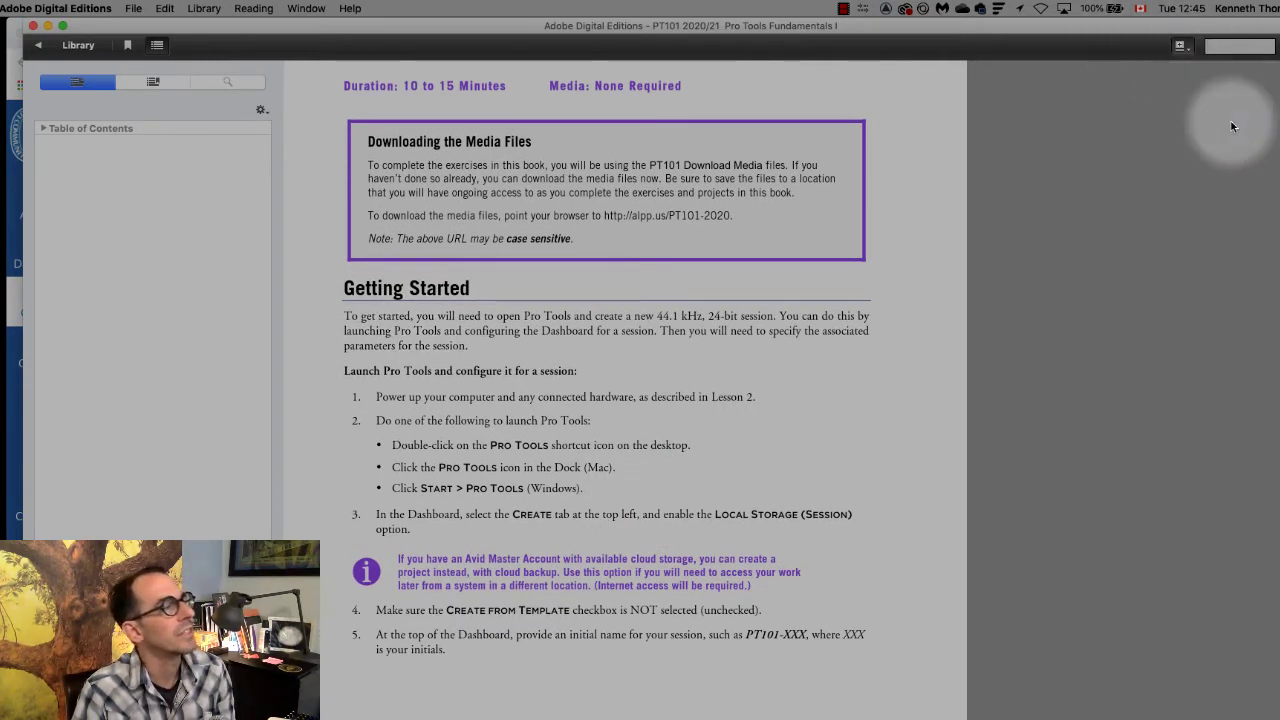
scroll(1052, 433, down, 3)
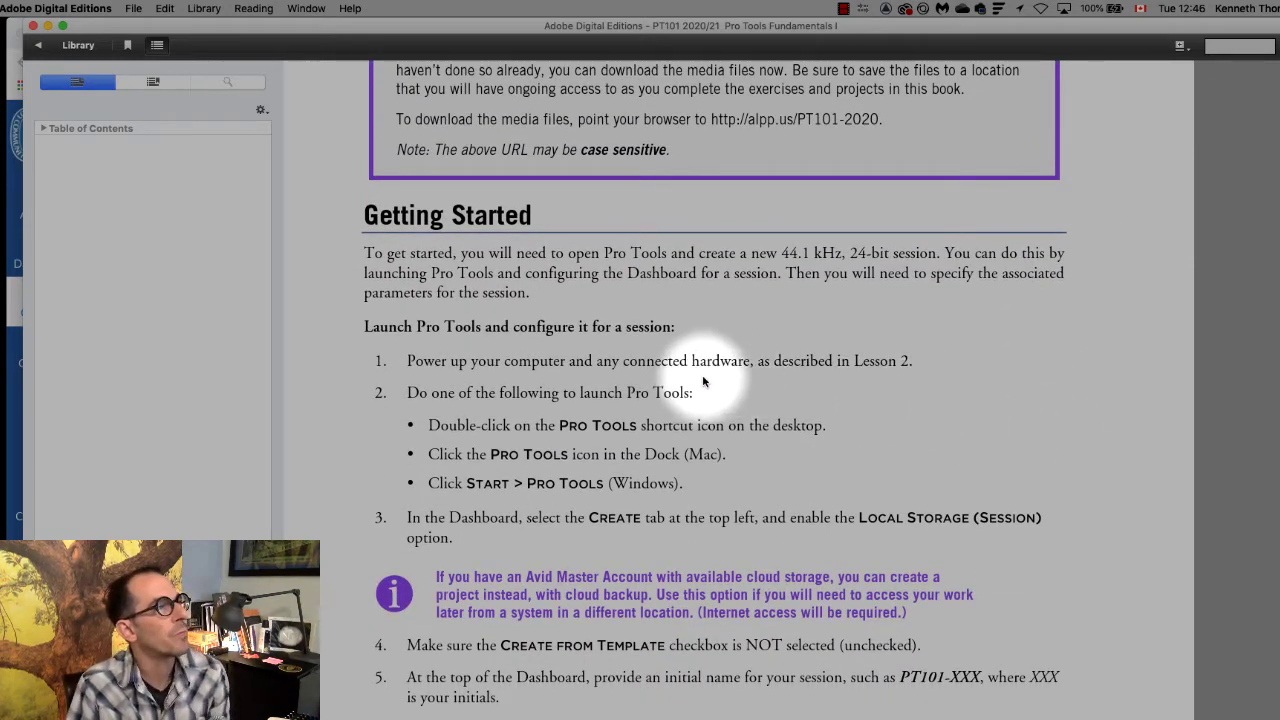
drag(784, 253, 941, 253)
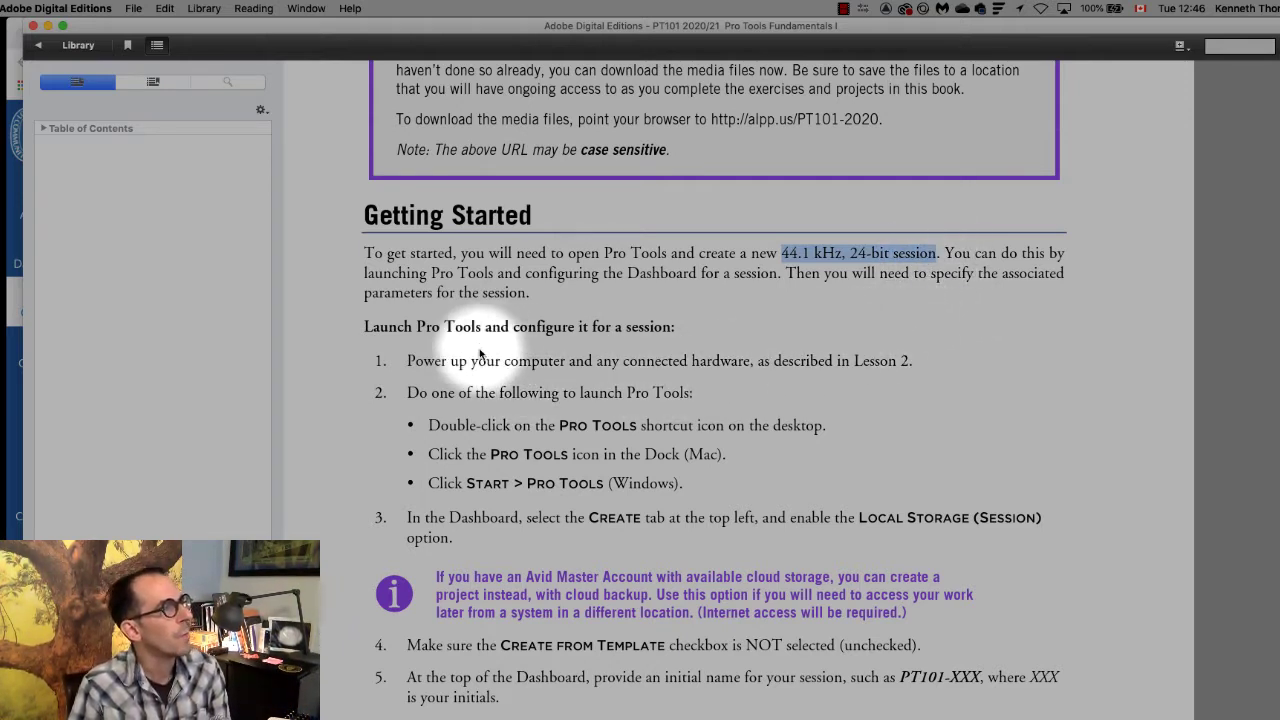
drag(395, 393, 688, 482)
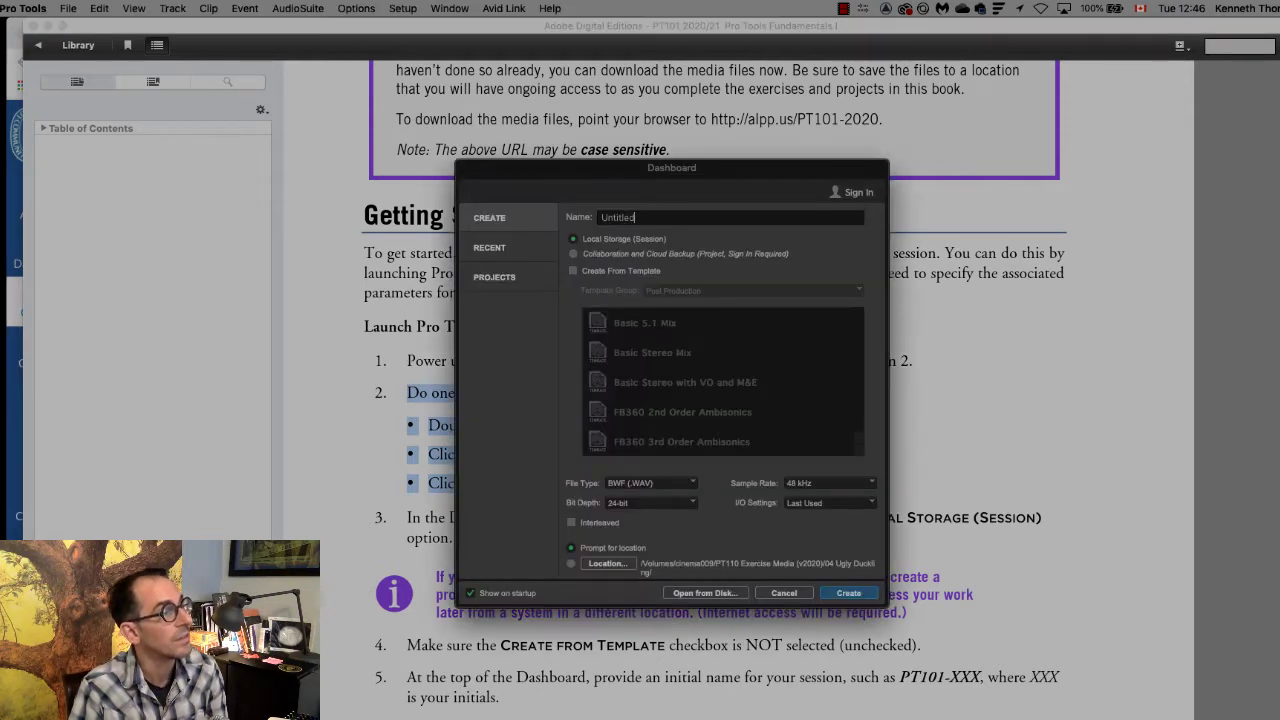
Move the Dashboard left and bring the ebook's Avid Master Account cloud-storage note forward.
drag(753, 169, 735, 109)
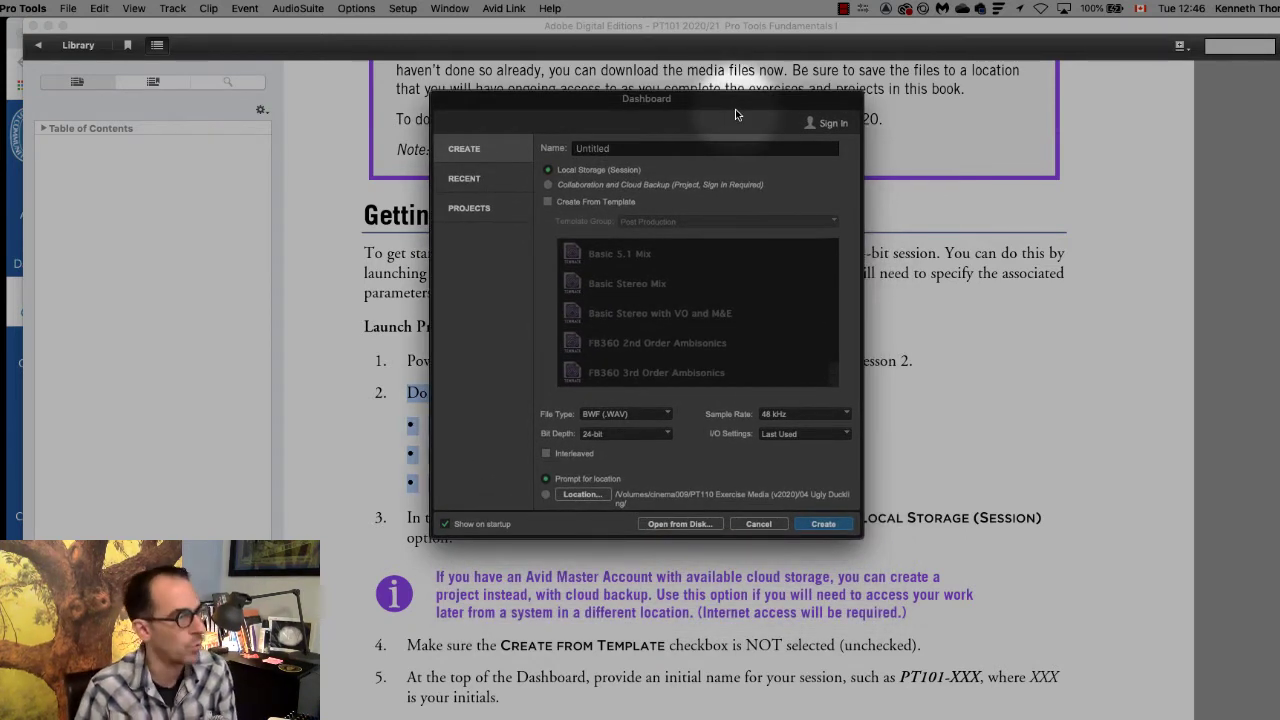
drag(689, 99, 354, 103)
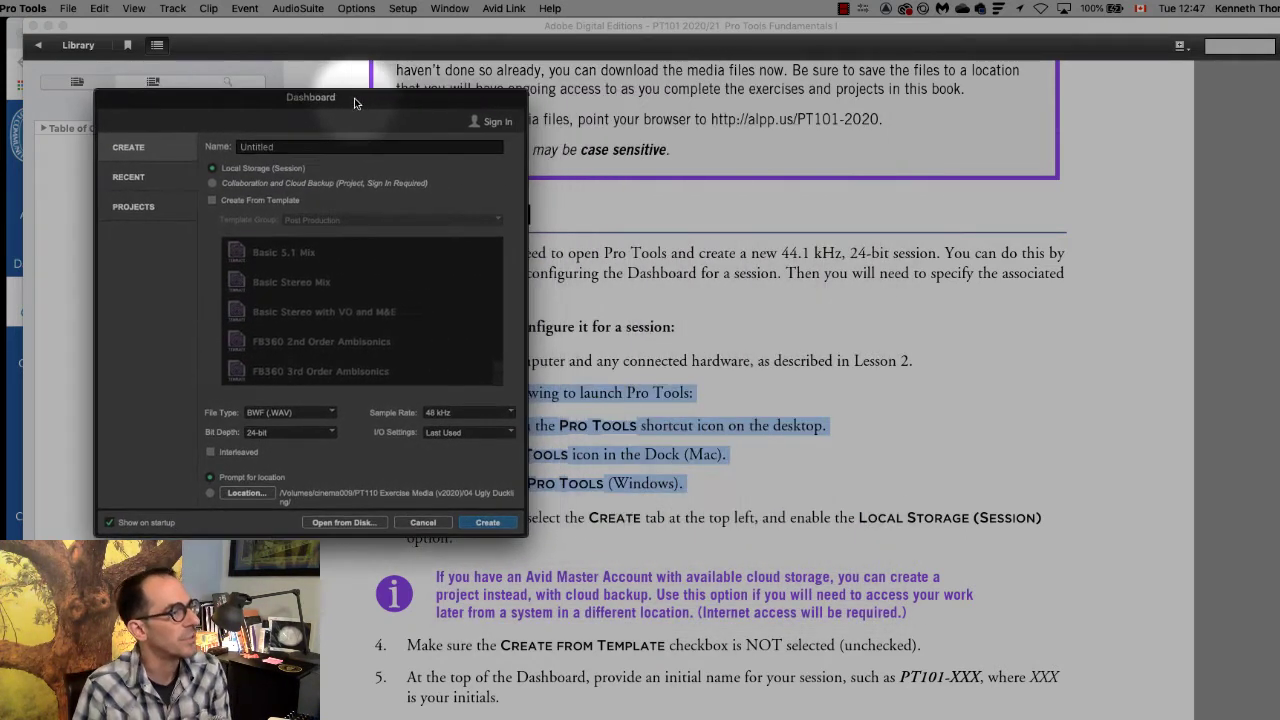
click(462, 600)
drag(436, 577, 948, 622)
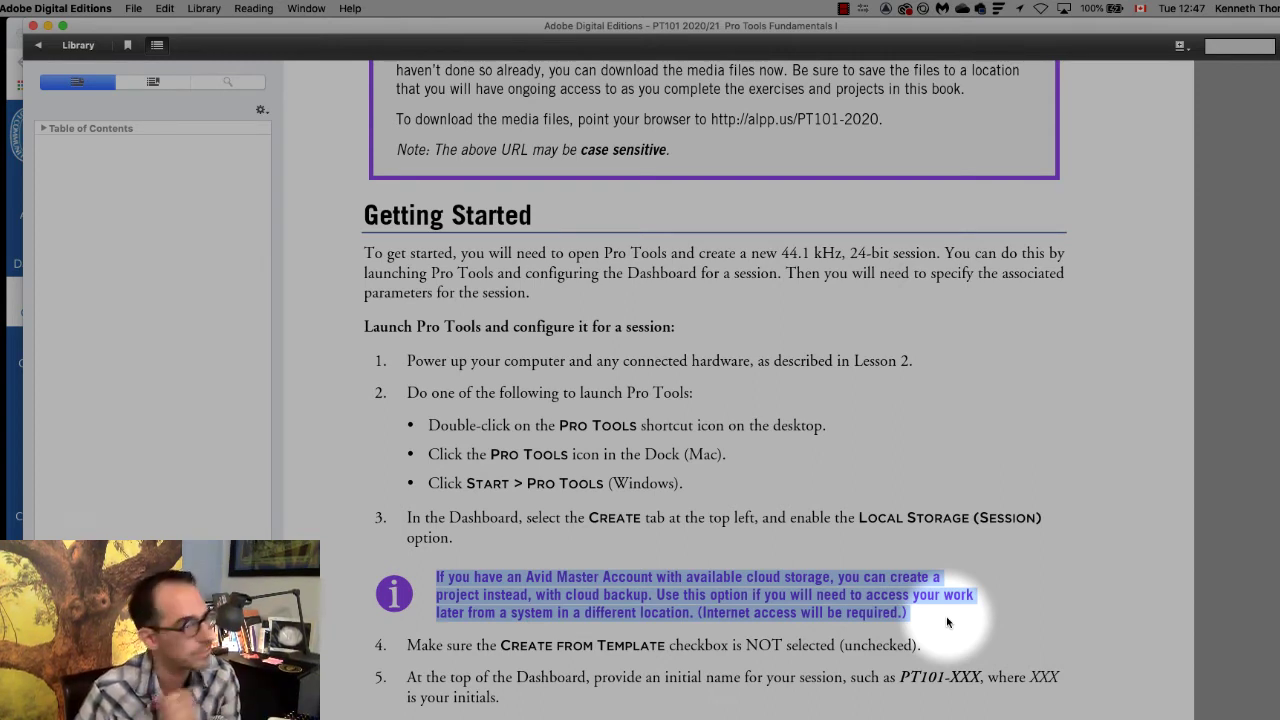
Scroll the ebook to page 91's session parameters: BWF (.WAV), 24 Bit, 44.1 kHz, Stereo Mix.
click(573, 657)
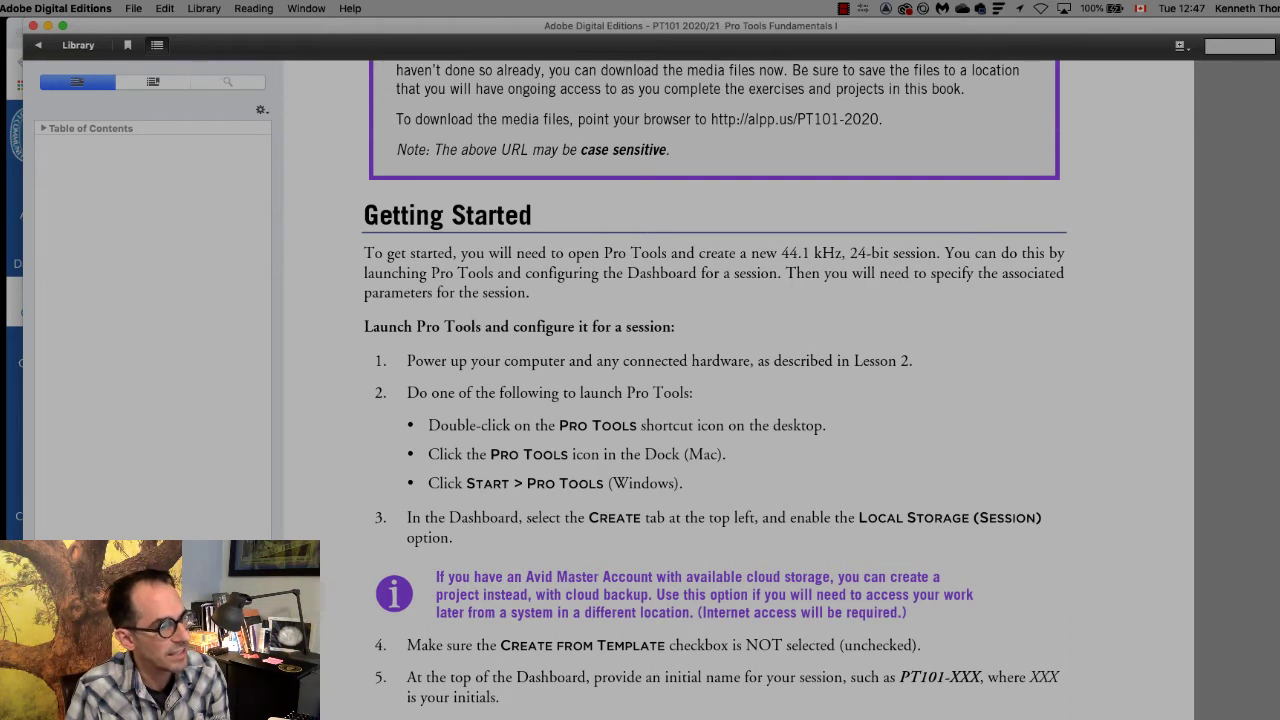
drag(400, 100, 730, 164)
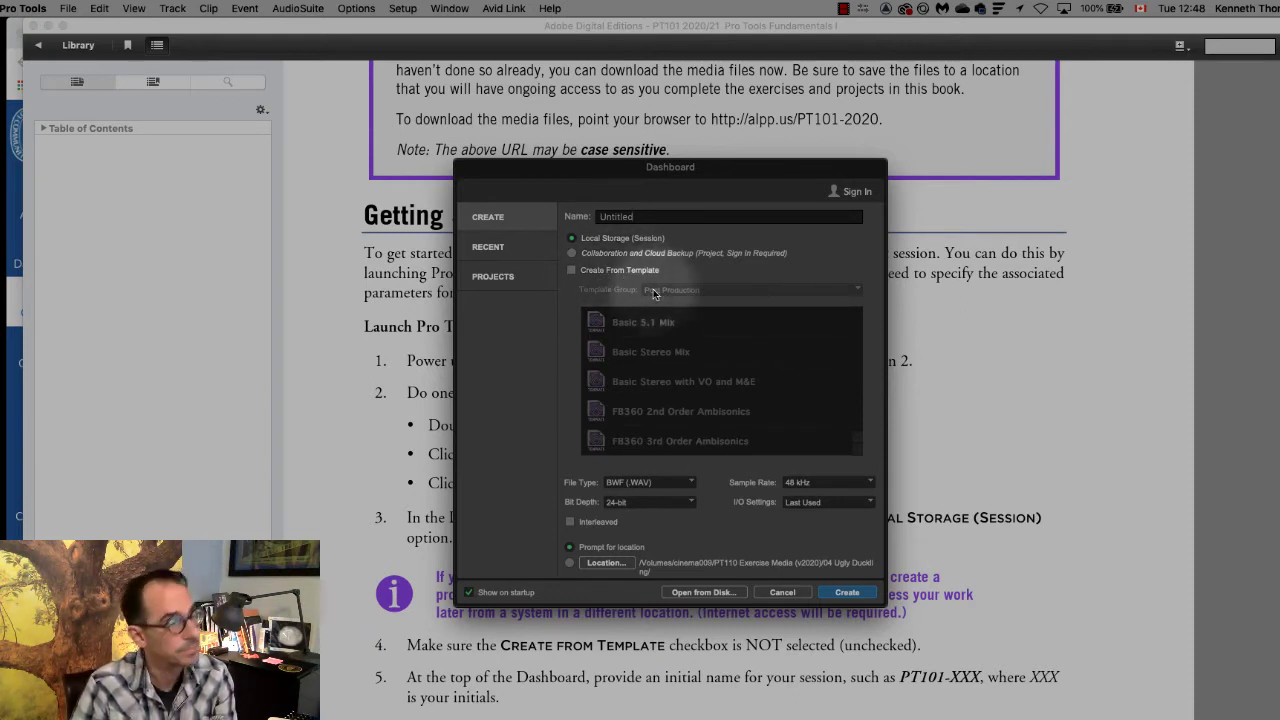
click(900, 632)
scroll(893, 611, down, 3)
scroll(893, 611, down, 9)
scroll(893, 611, down, 4)
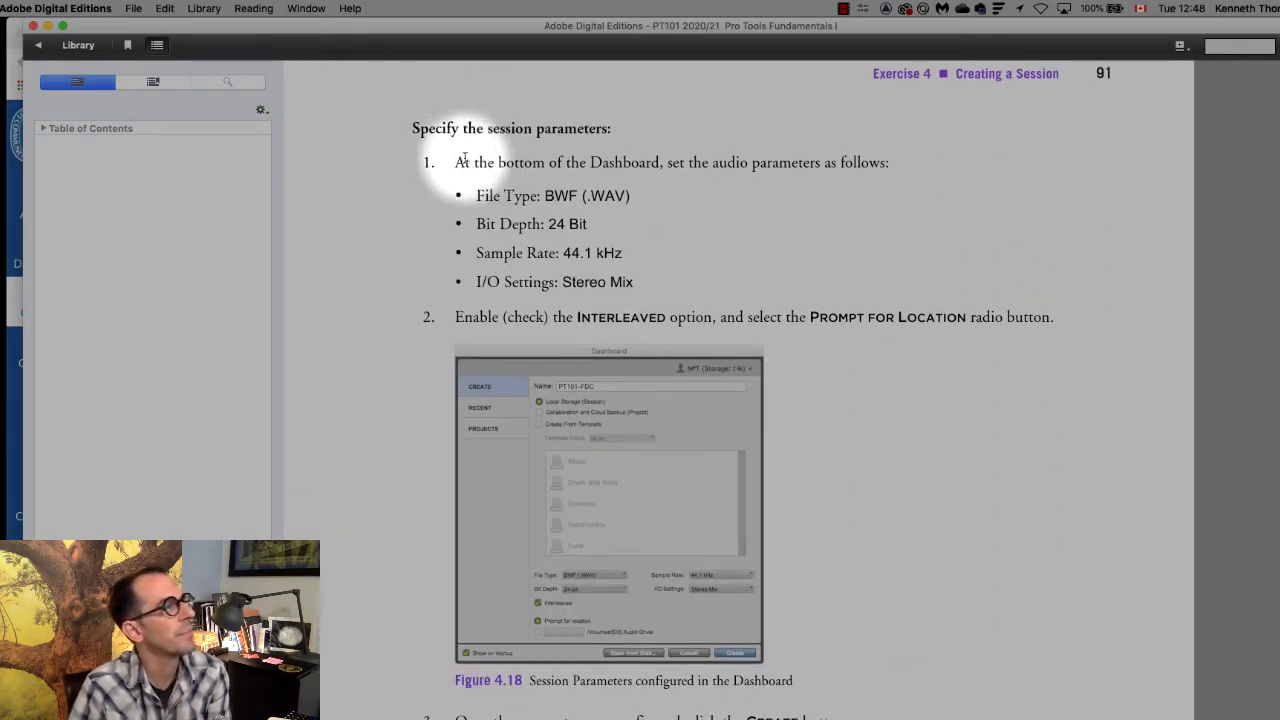
drag(452, 163, 764, 295)
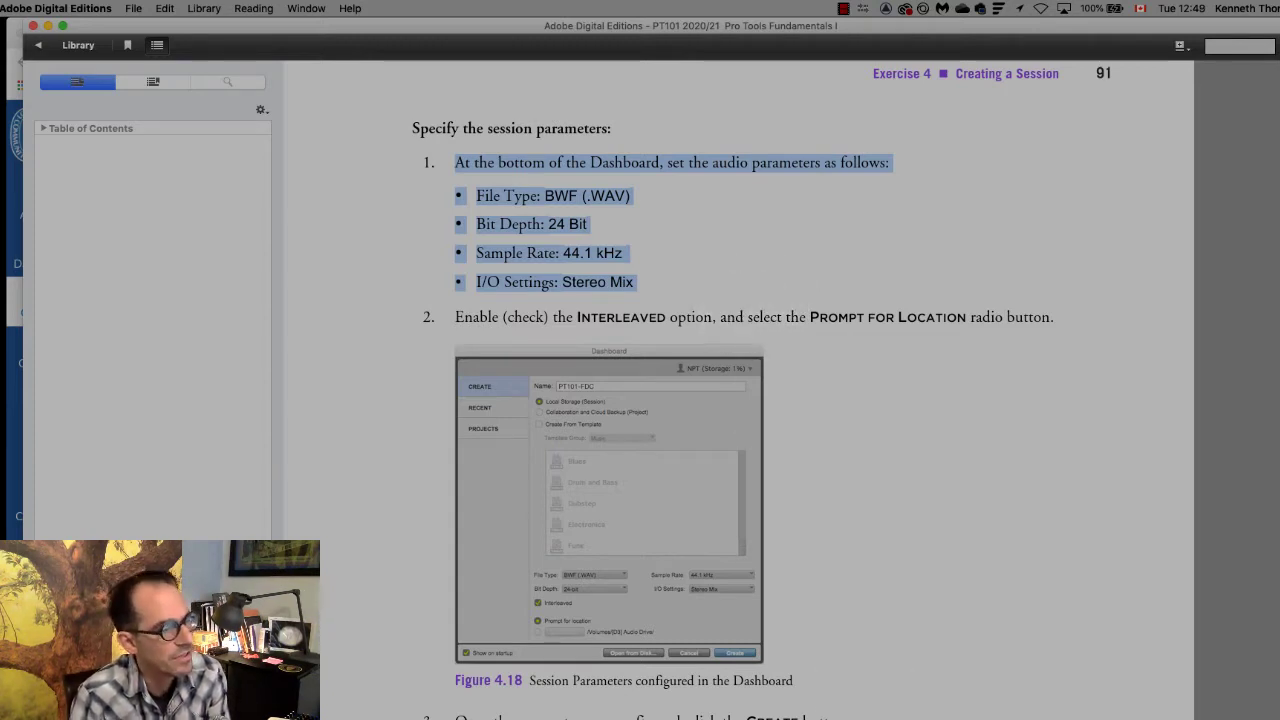
key(super+Tab)
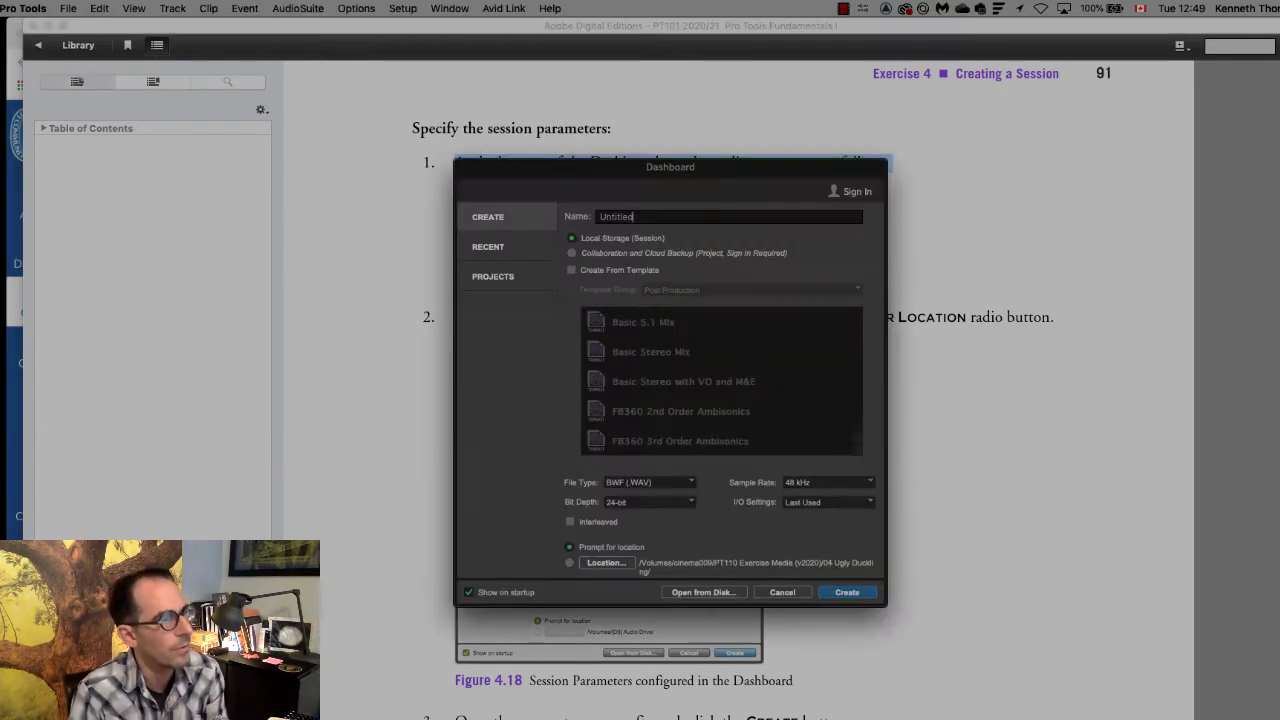
click(666, 482)
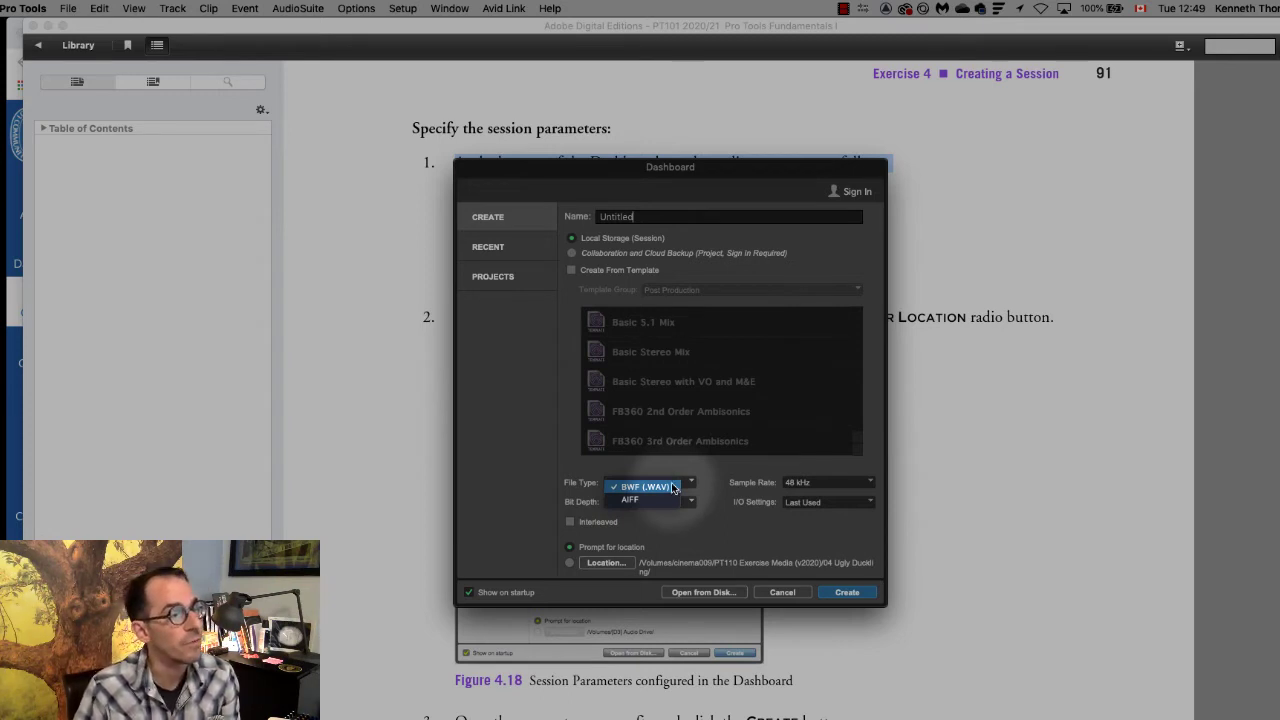
click(672, 487)
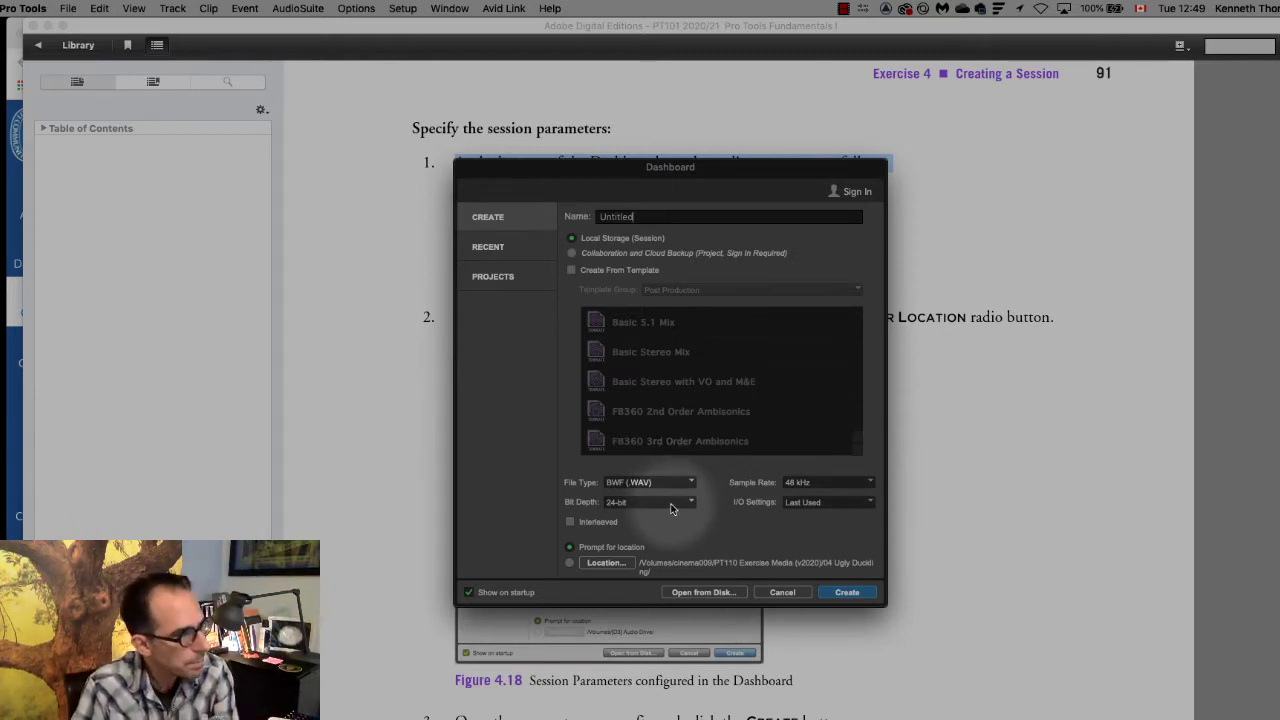
click(672, 502)
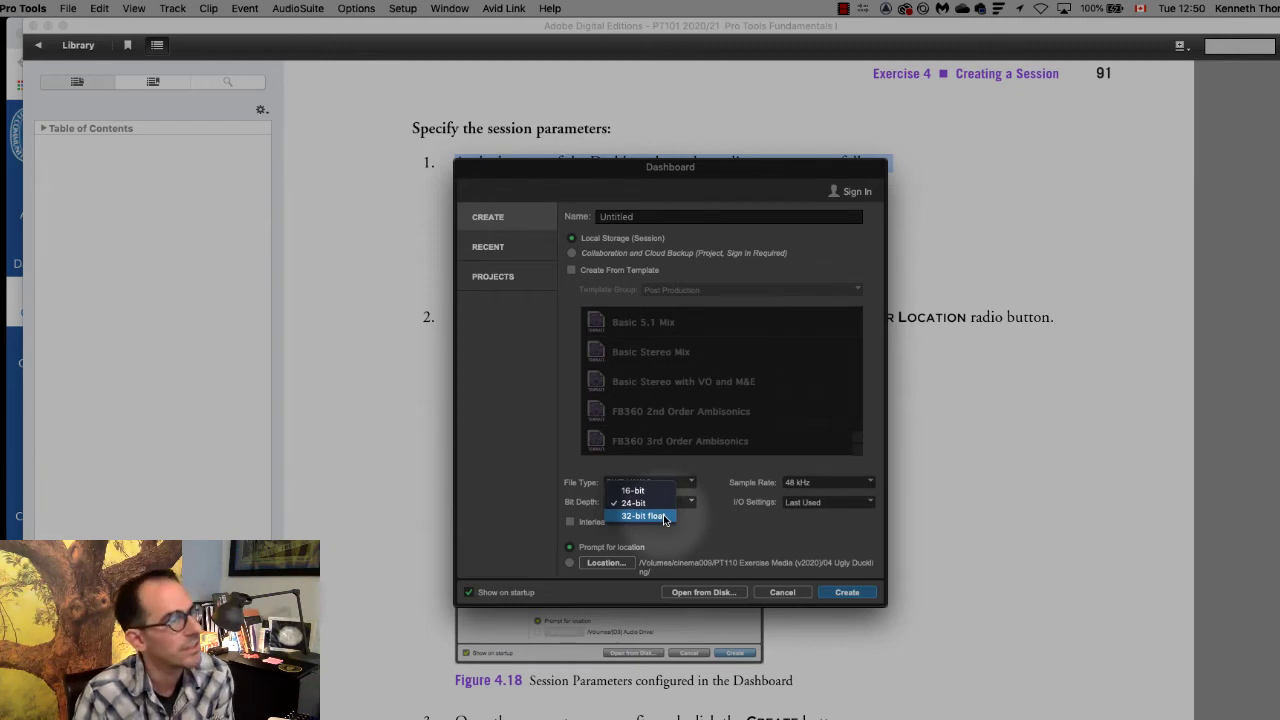
Keep 24-bit depth, choose 44.1 kHz sample rate and Stereo Mix I/O settings.
click(635, 502)
click(838, 483)
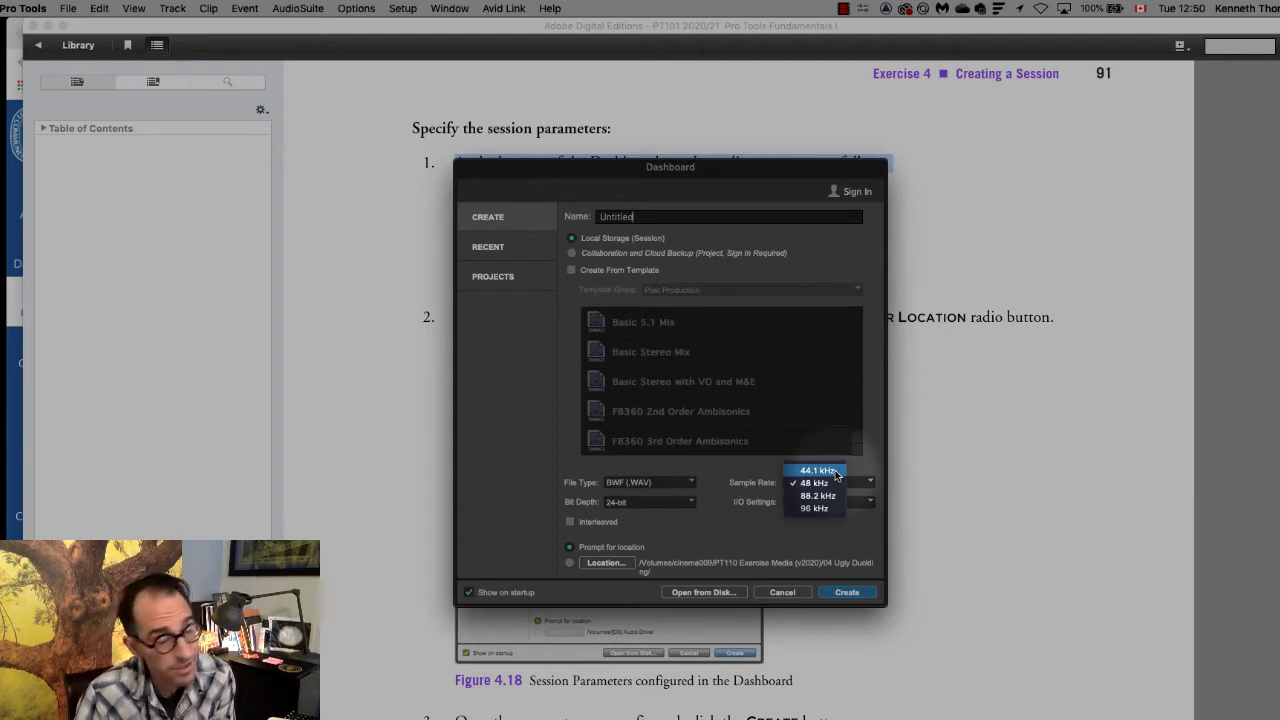
click(838, 476)
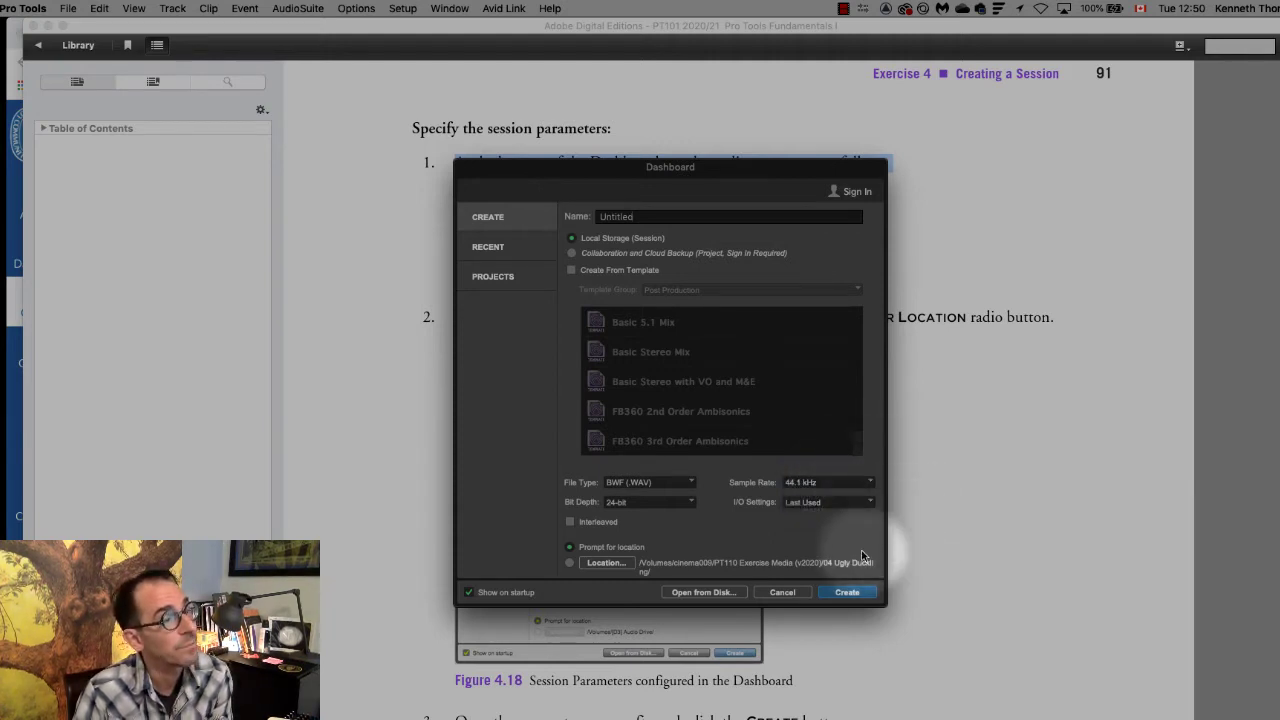
click(813, 503)
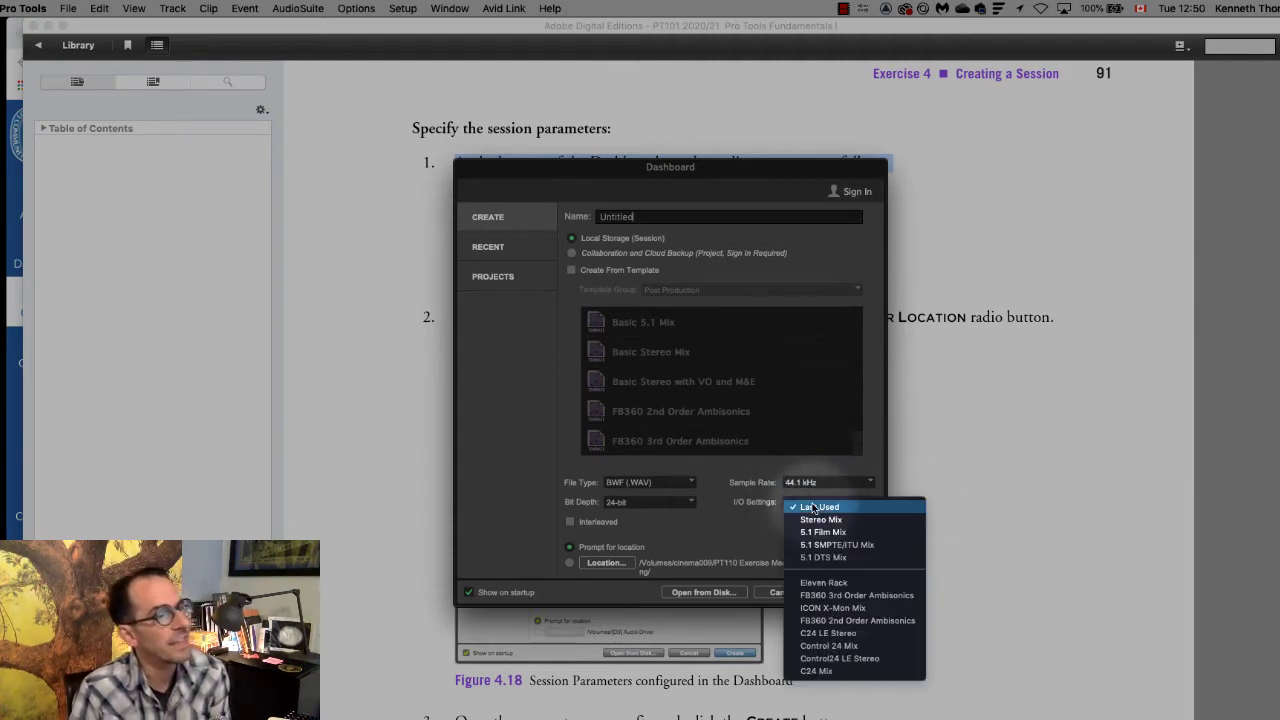
click(867, 524)
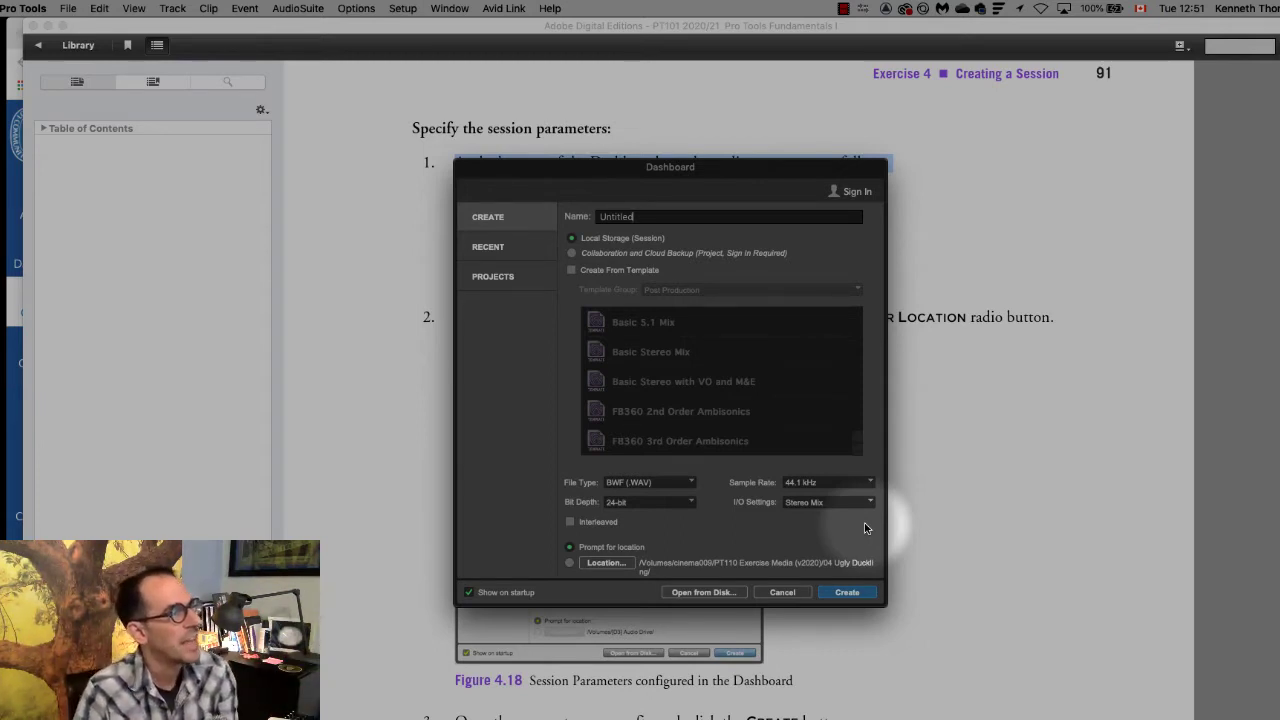
Enable the Interleaved option for the new session.
click(571, 523)
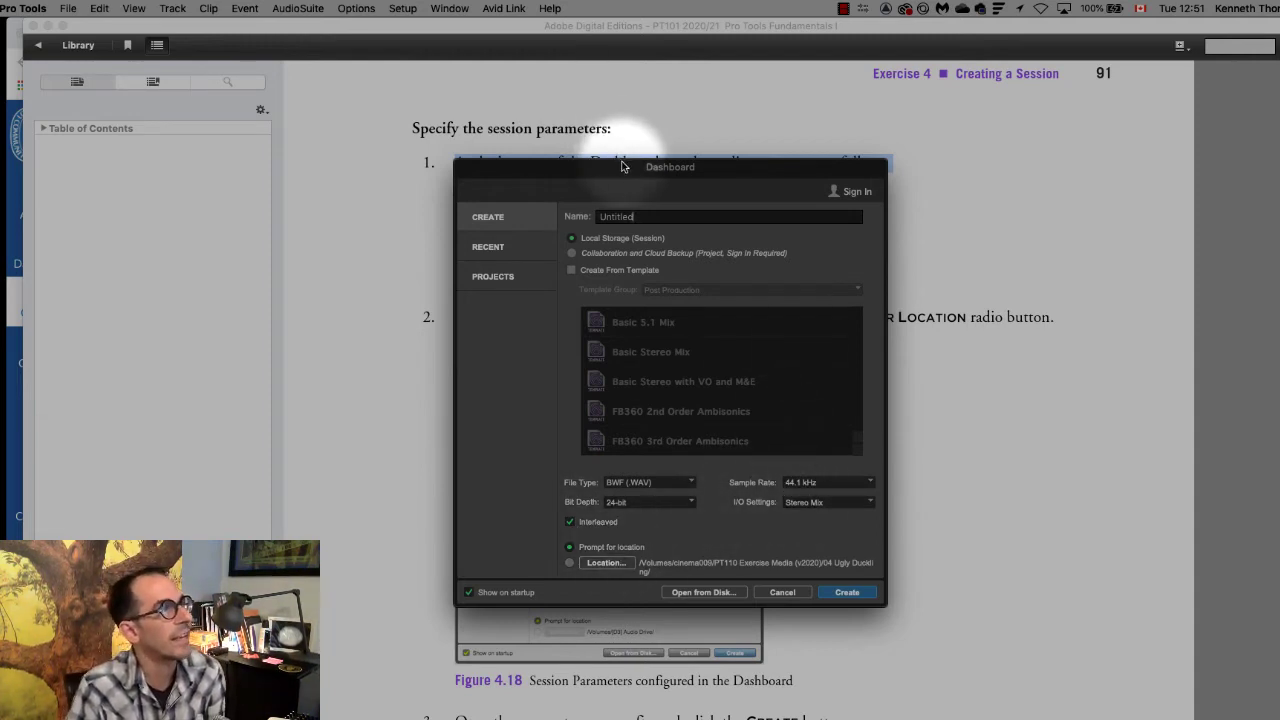
Move the Dashboard to the right and keep Prompt for location selected.
drag(623, 166, 998, 113)
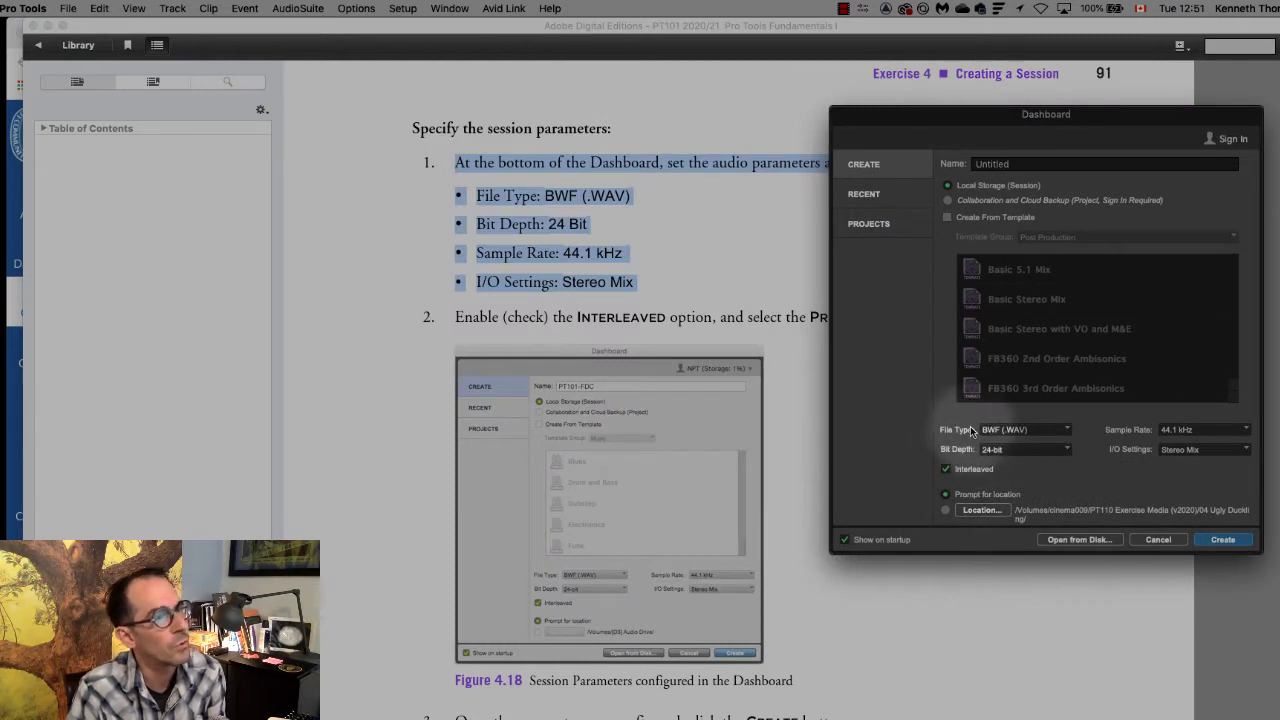
click(946, 511)
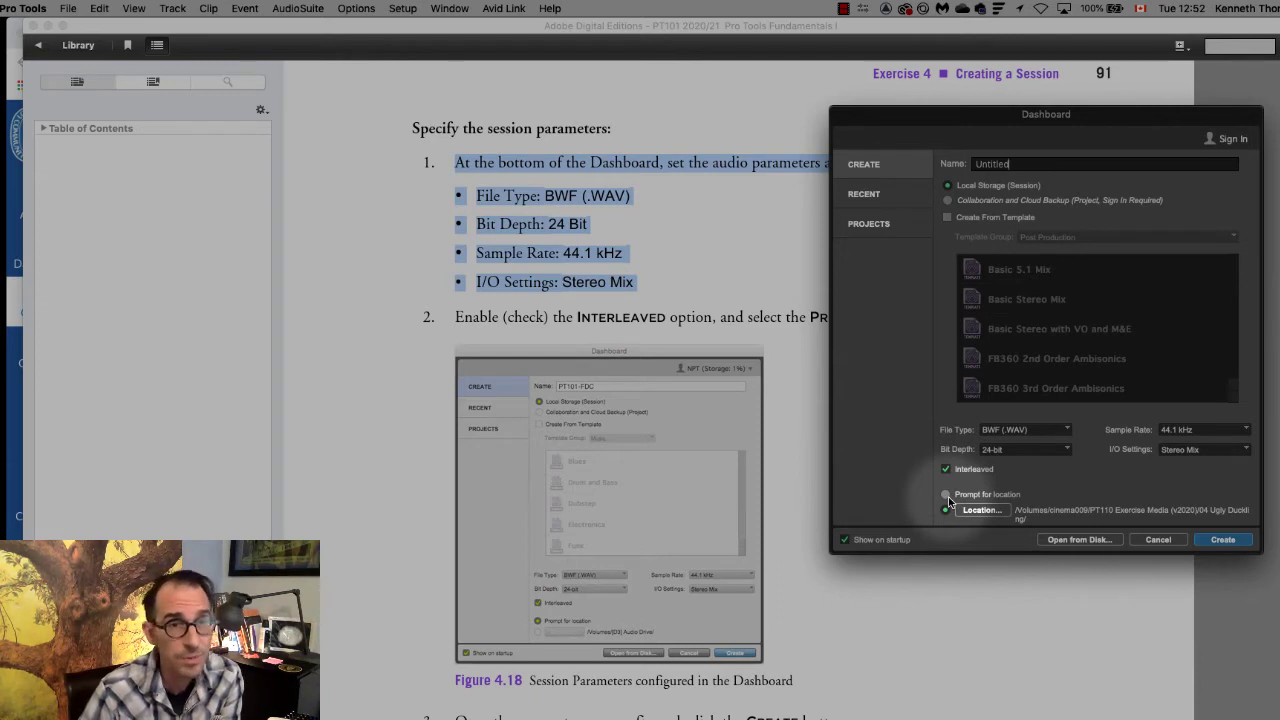
click(946, 495)
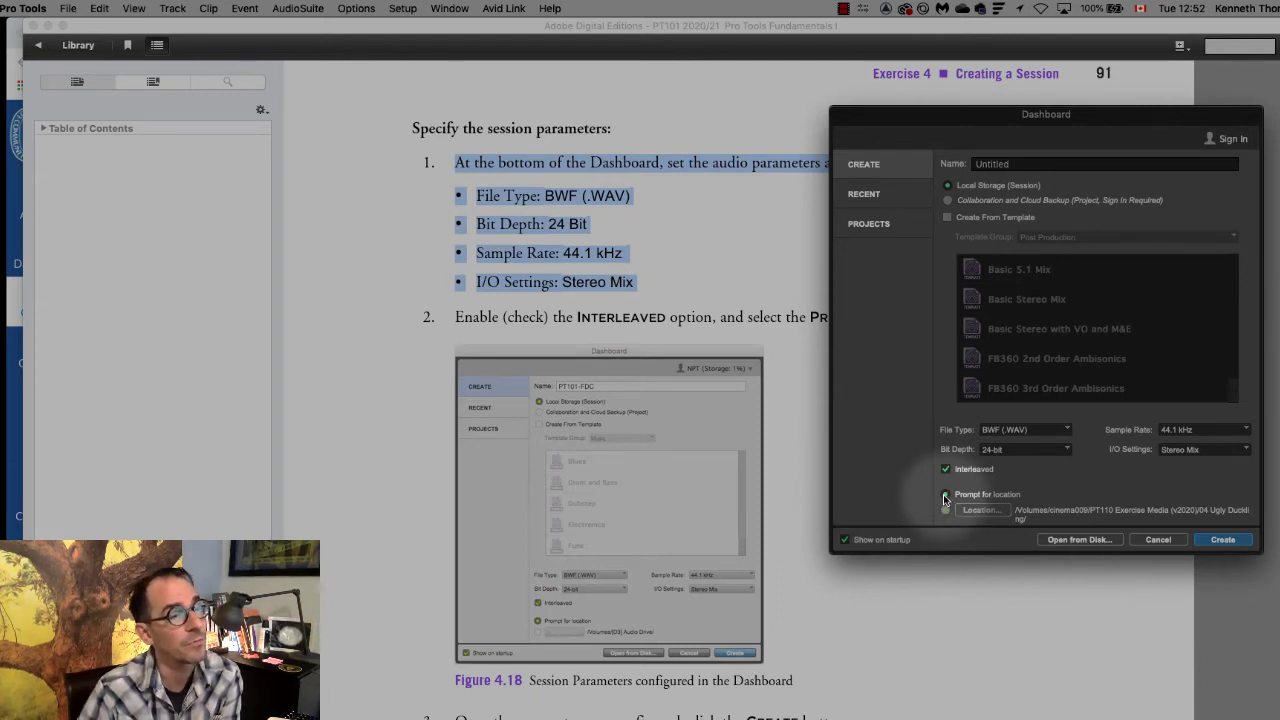
Create the session and save it as PT101-FDC in the PT101 Exercise Media folder.
click(1222, 540)
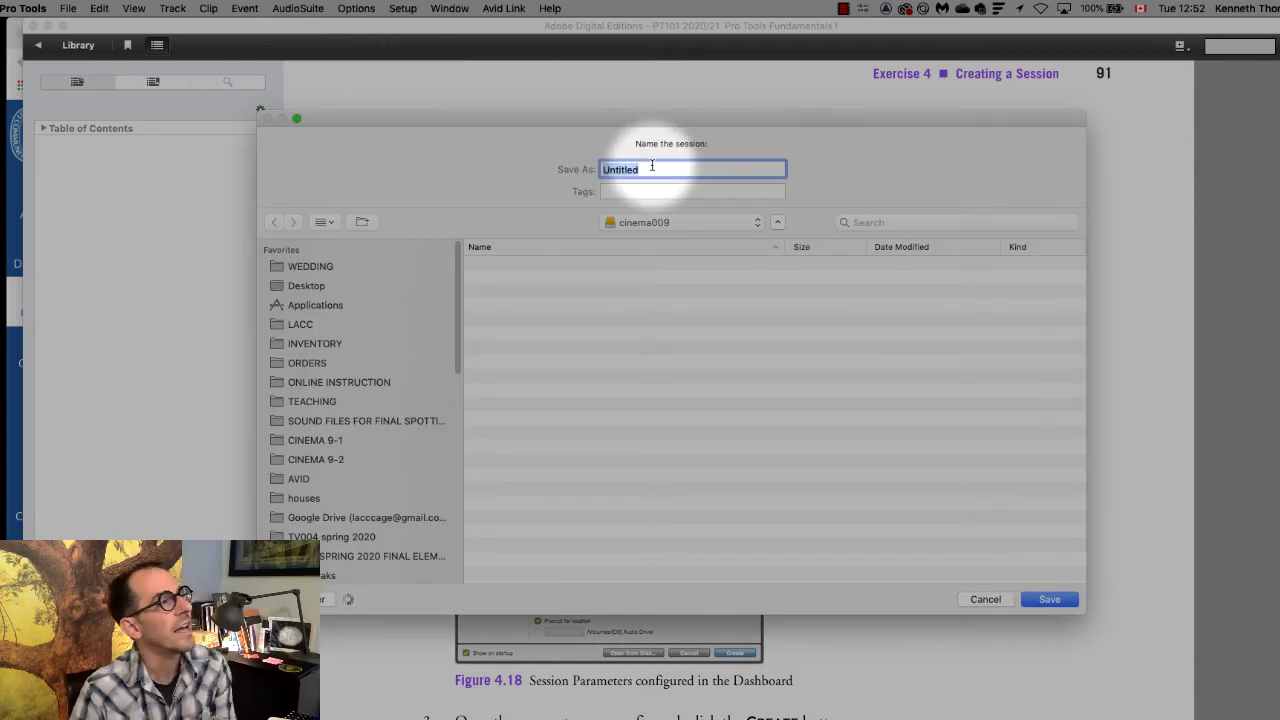
click(650, 168)
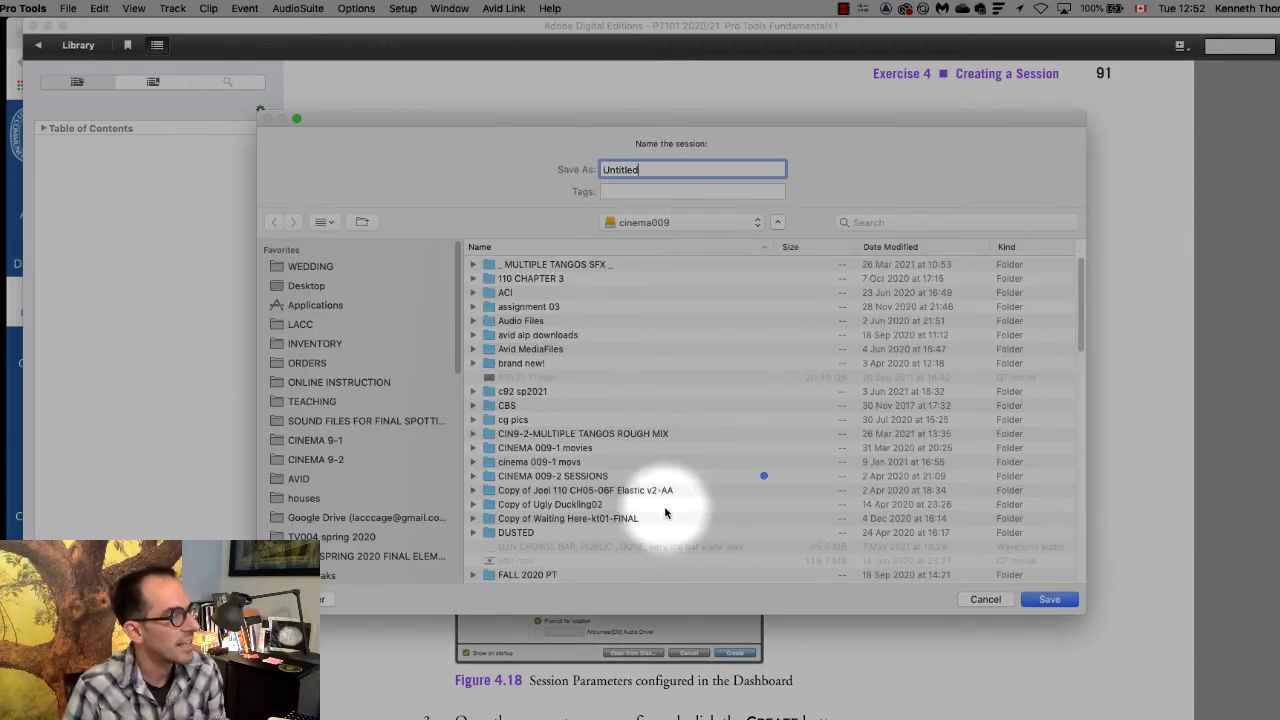
drag(680, 158, 994, 136)
double_click(893, 161)
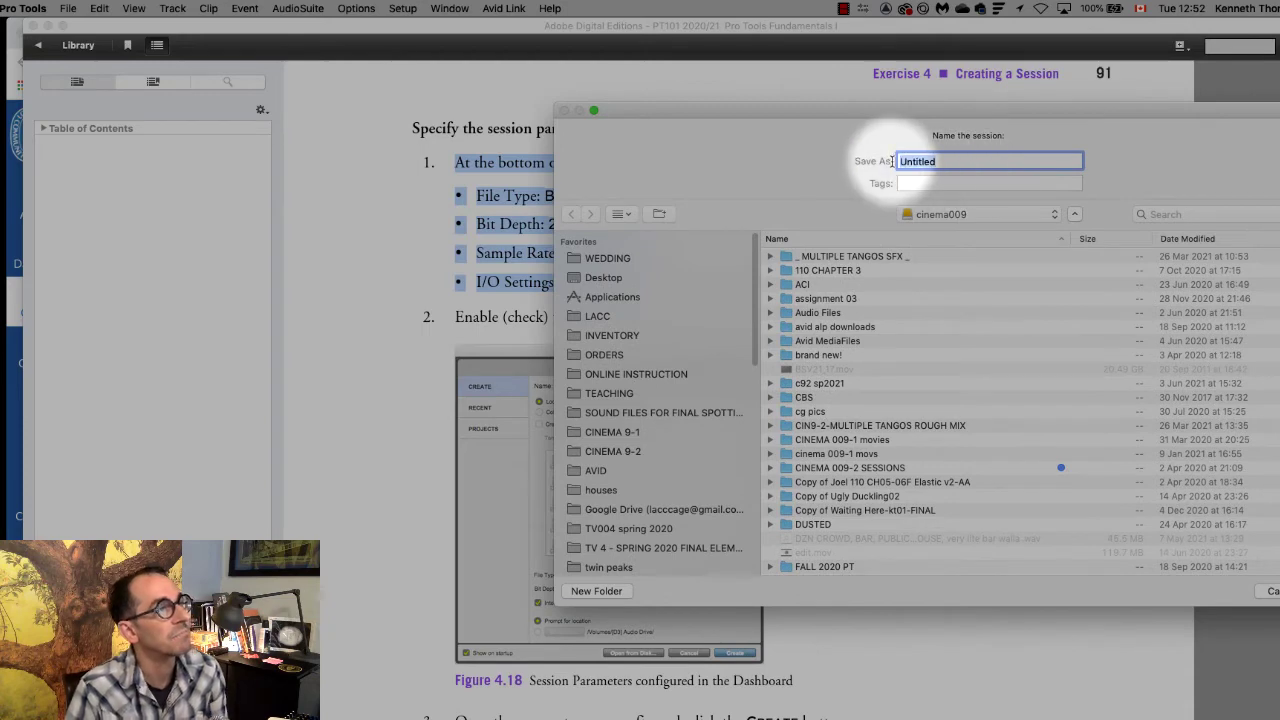
text(PT101-FDC)
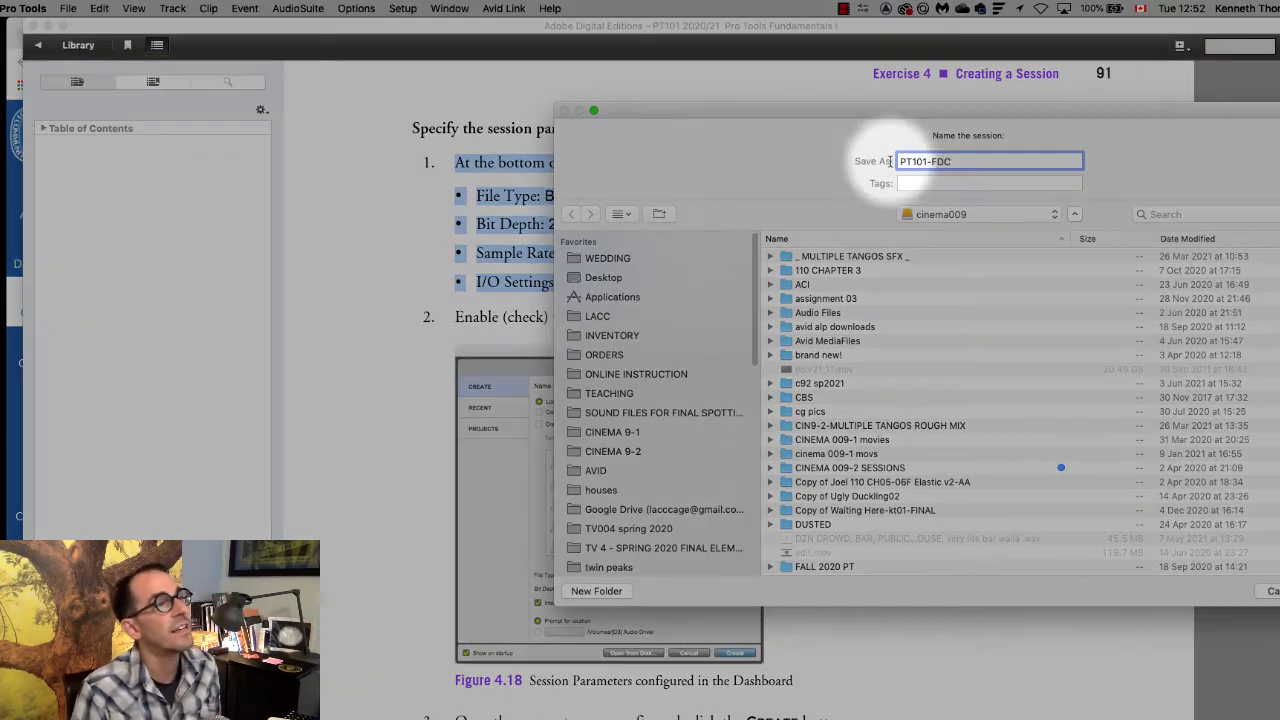
click(1048, 599)
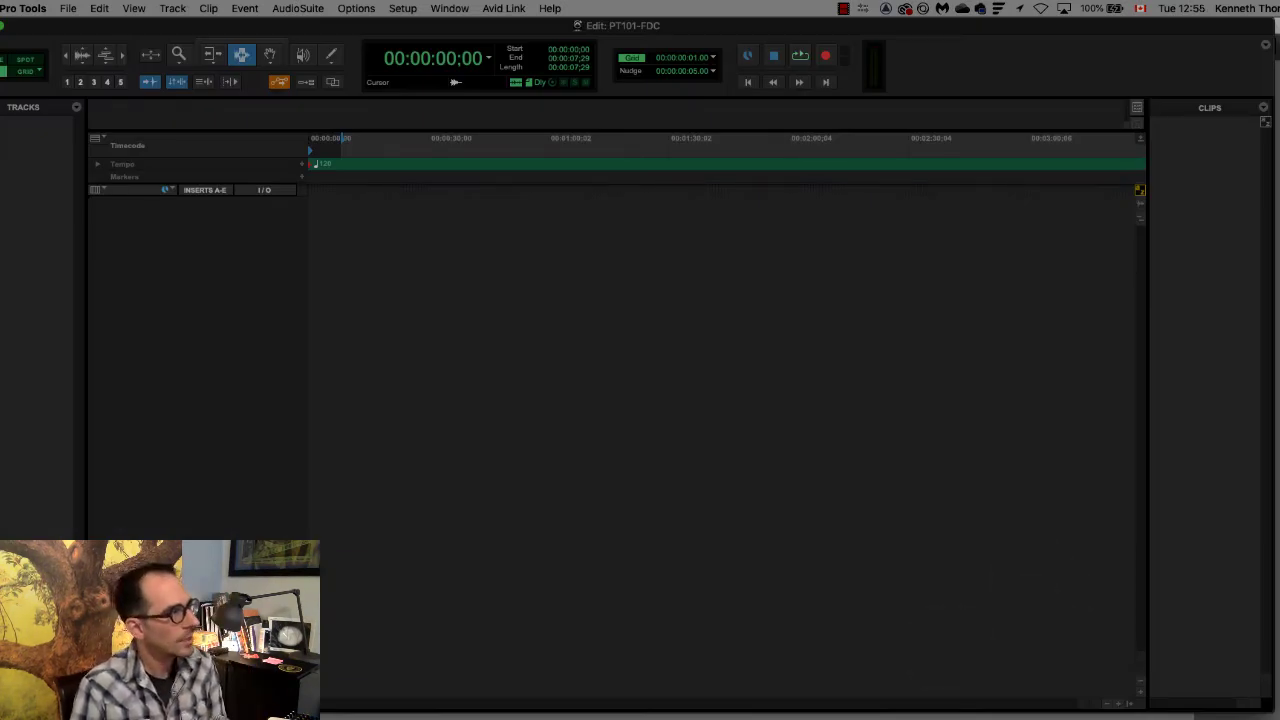
Widen the PT101-FDC Edit window and open the Window menu.
drag(1276, 690, 1279, 690)
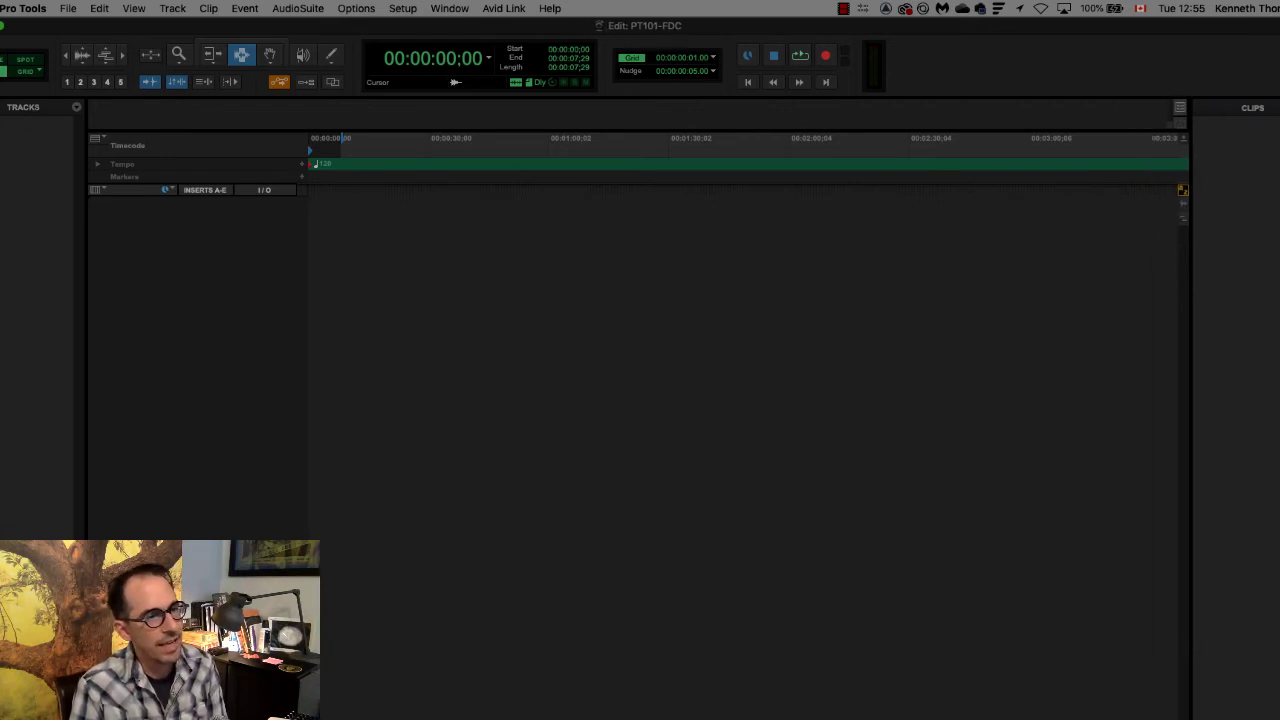
click(462, 9)
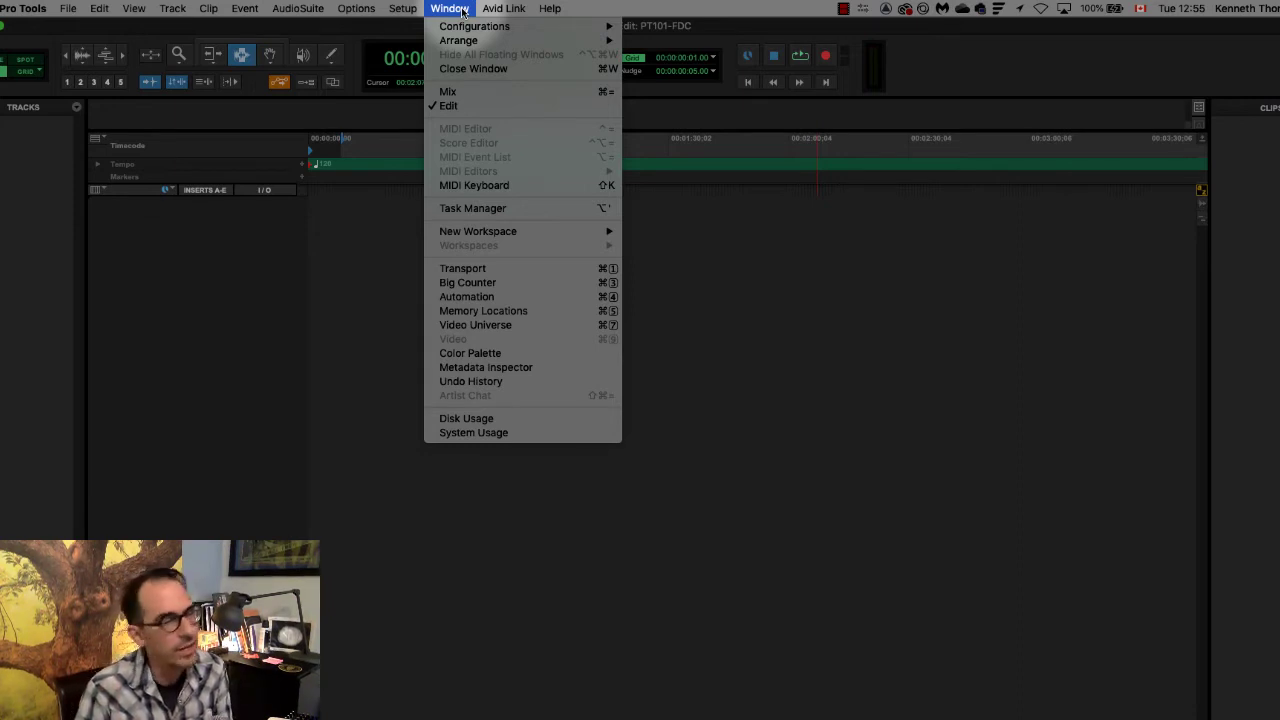
click(471, 92)
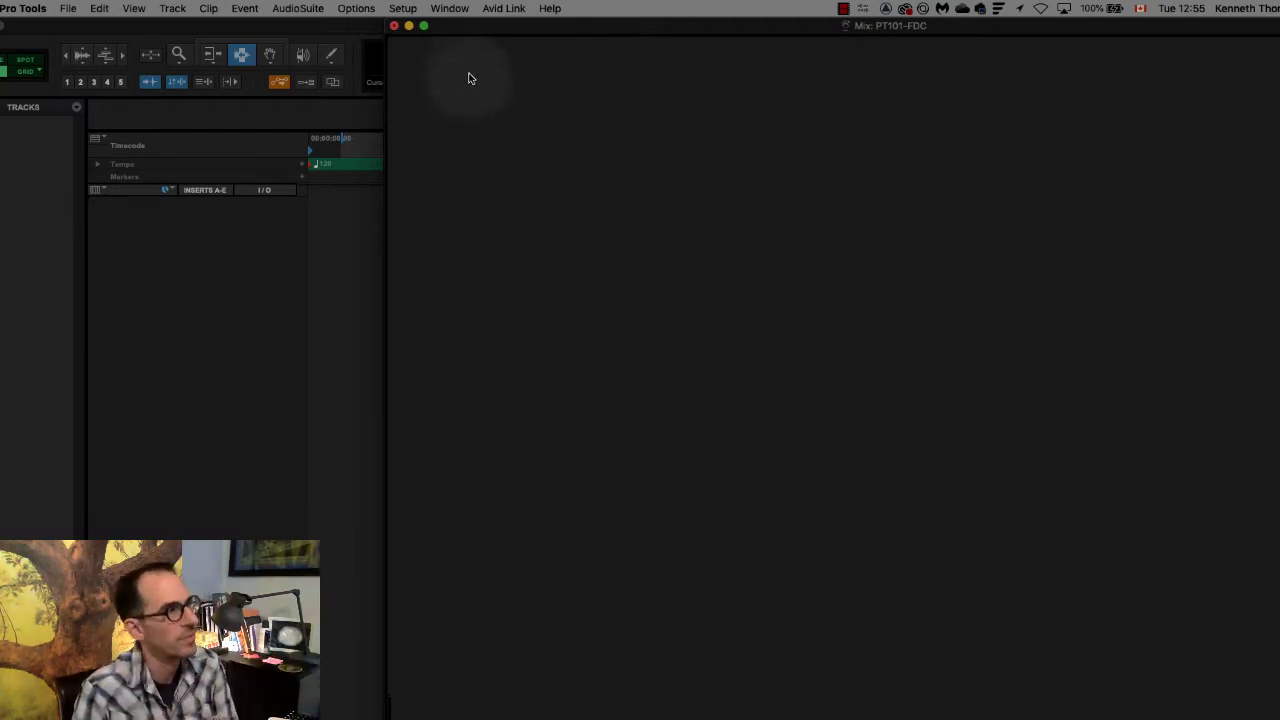
key(super+equal)
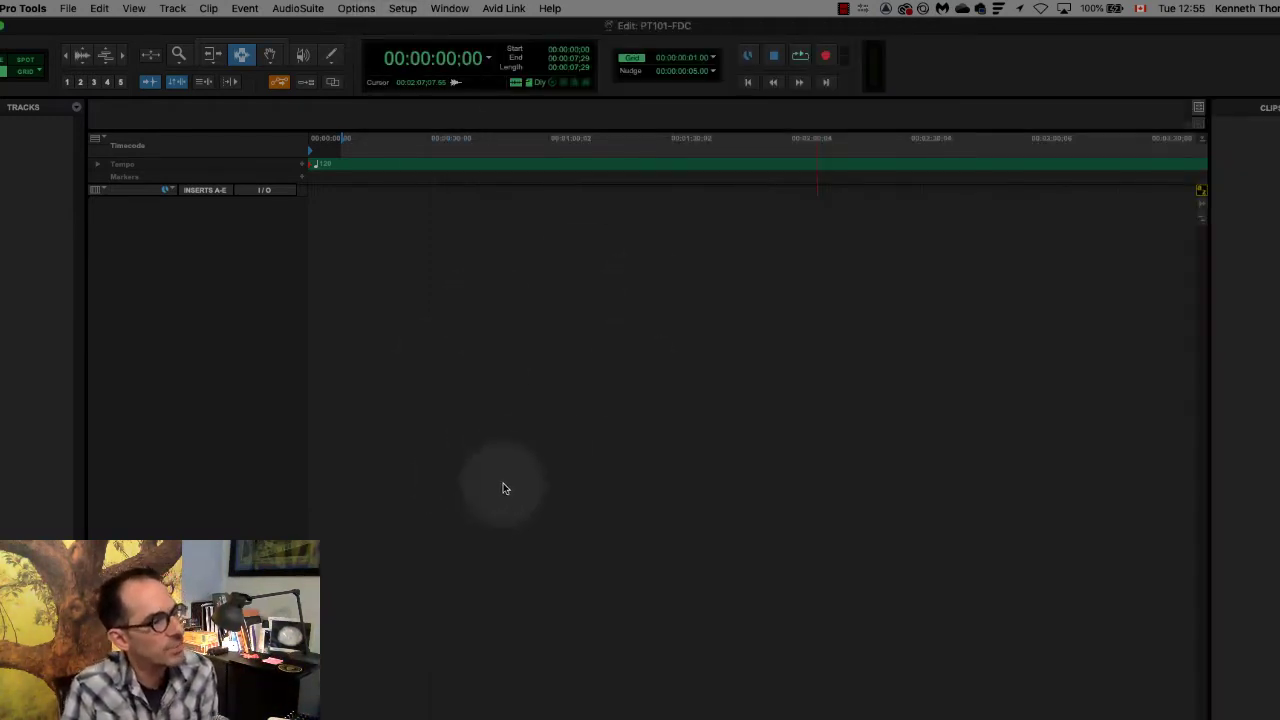
key(super+Tab)
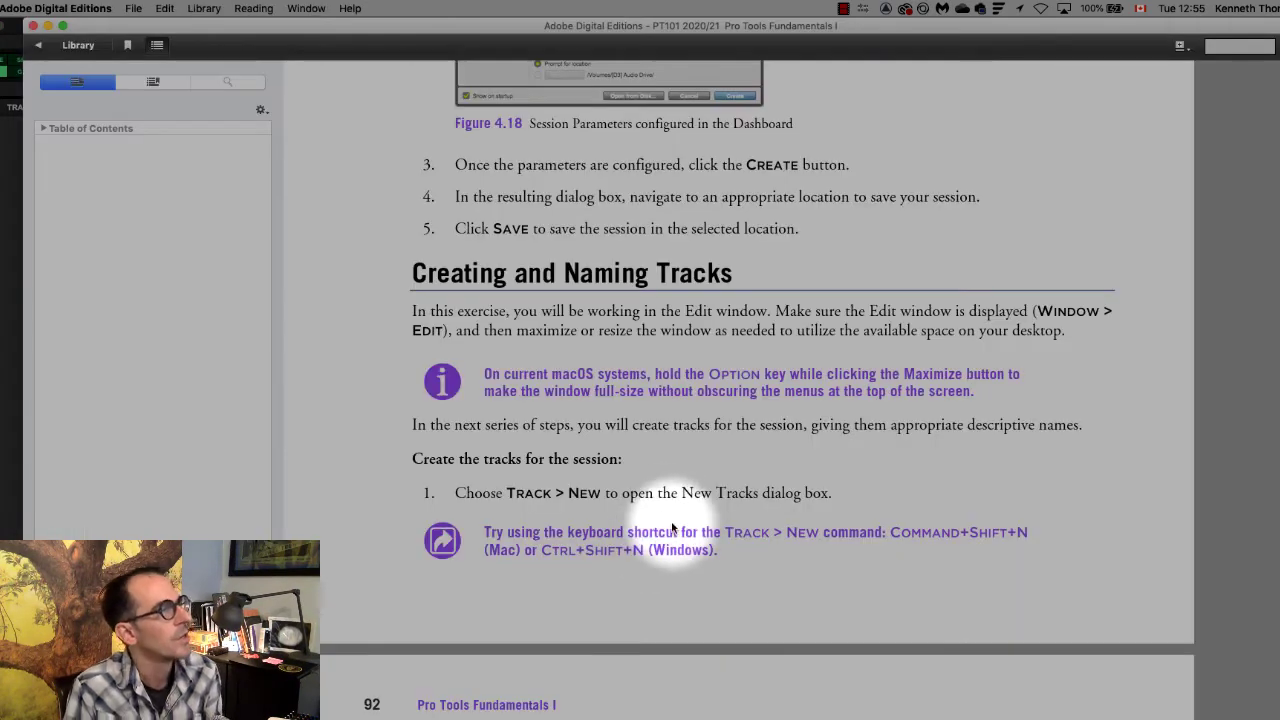
scroll(741, 508, down, 3)
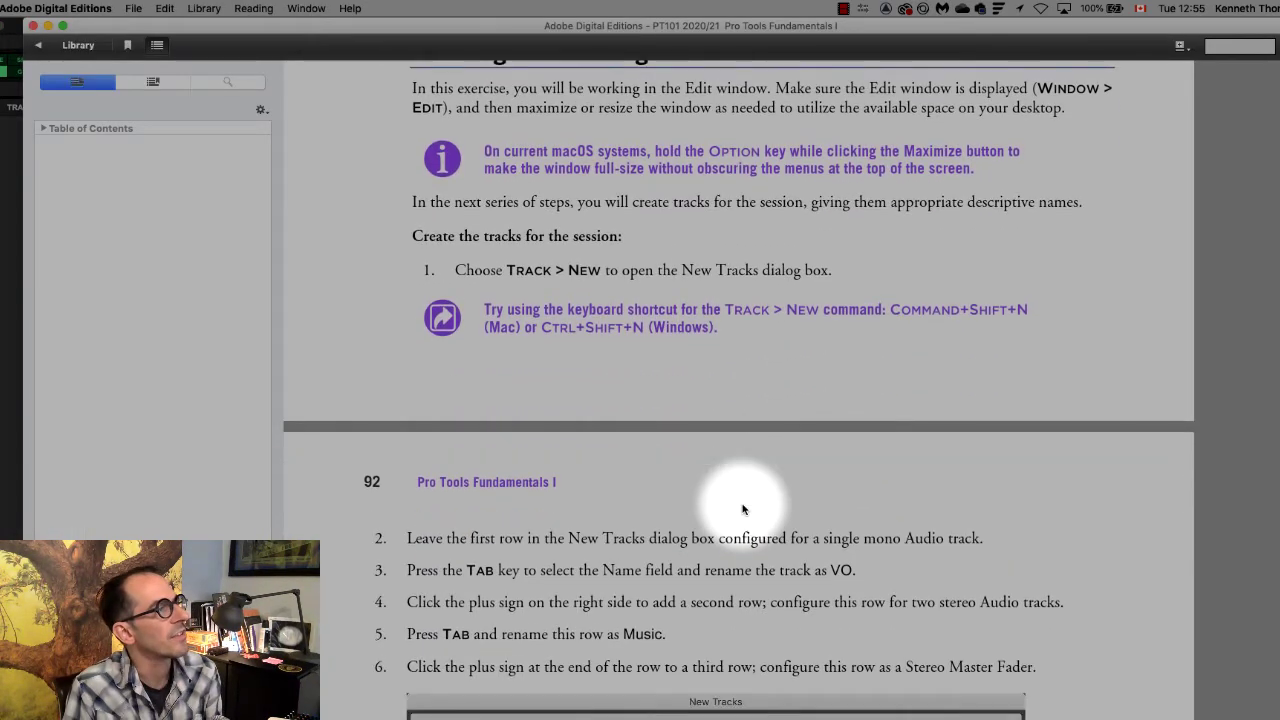
scroll(477, 429, up, 2)
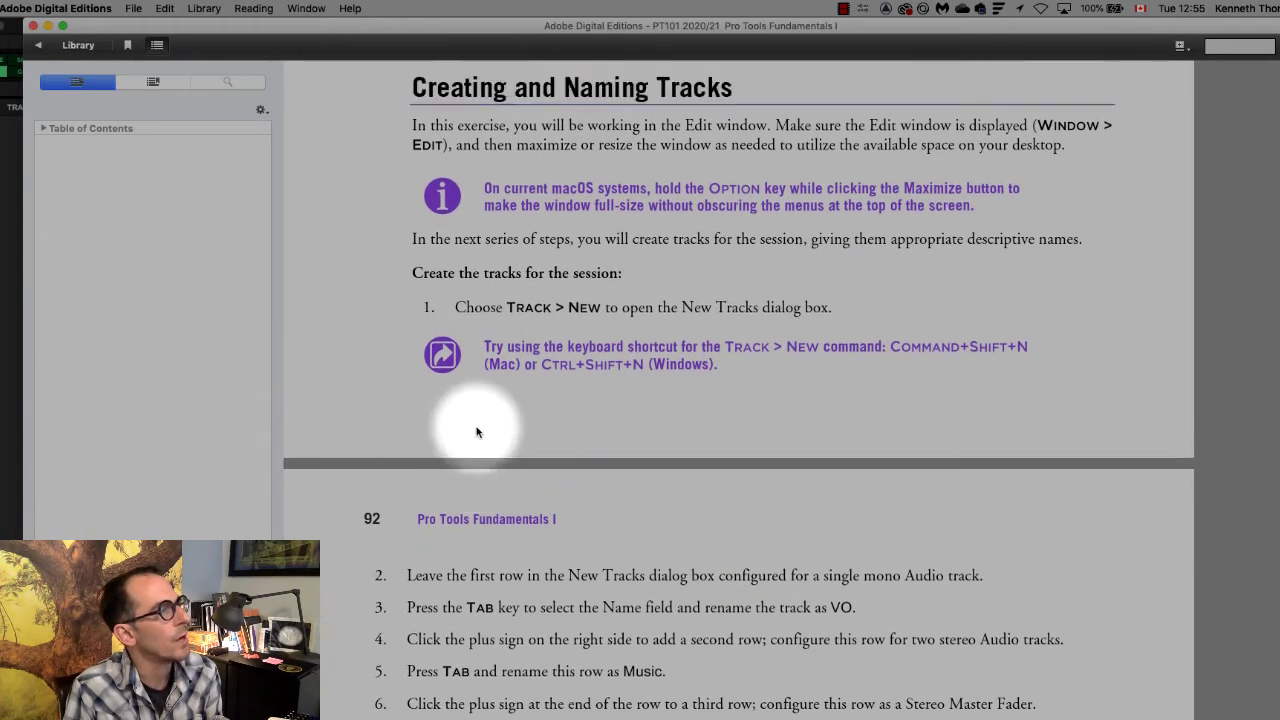
click(5, 458)
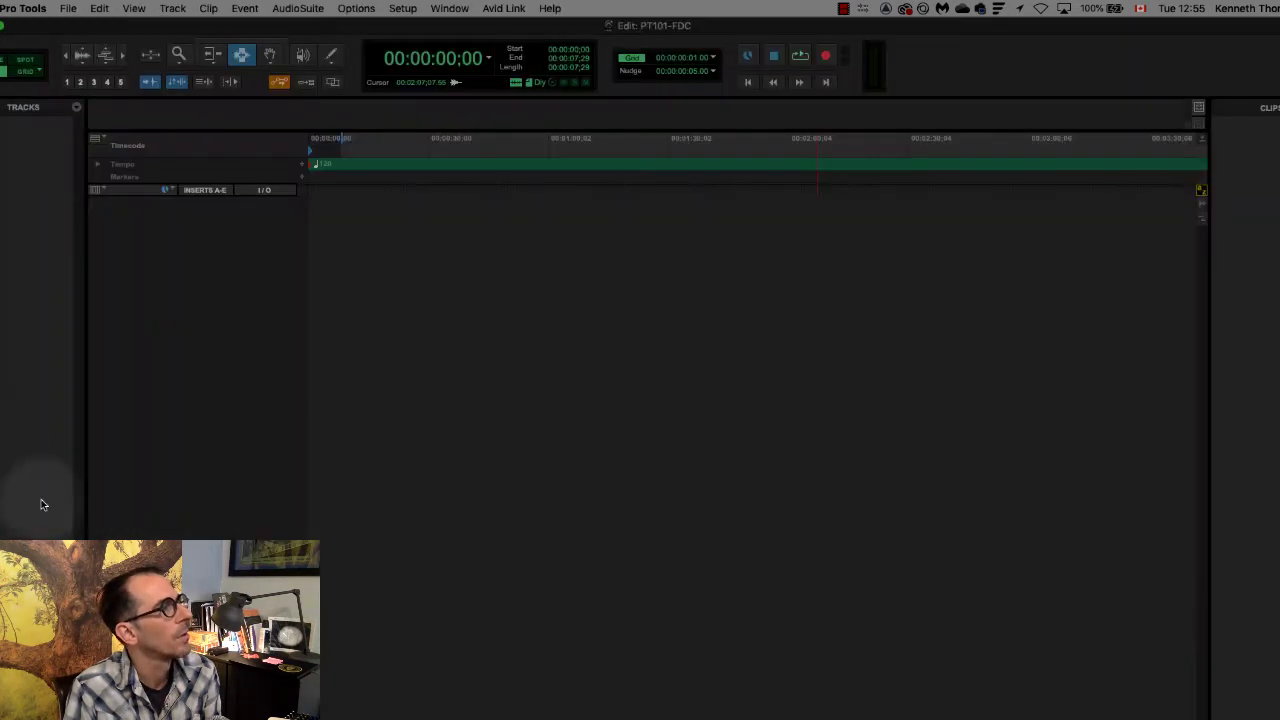
click(175, 8)
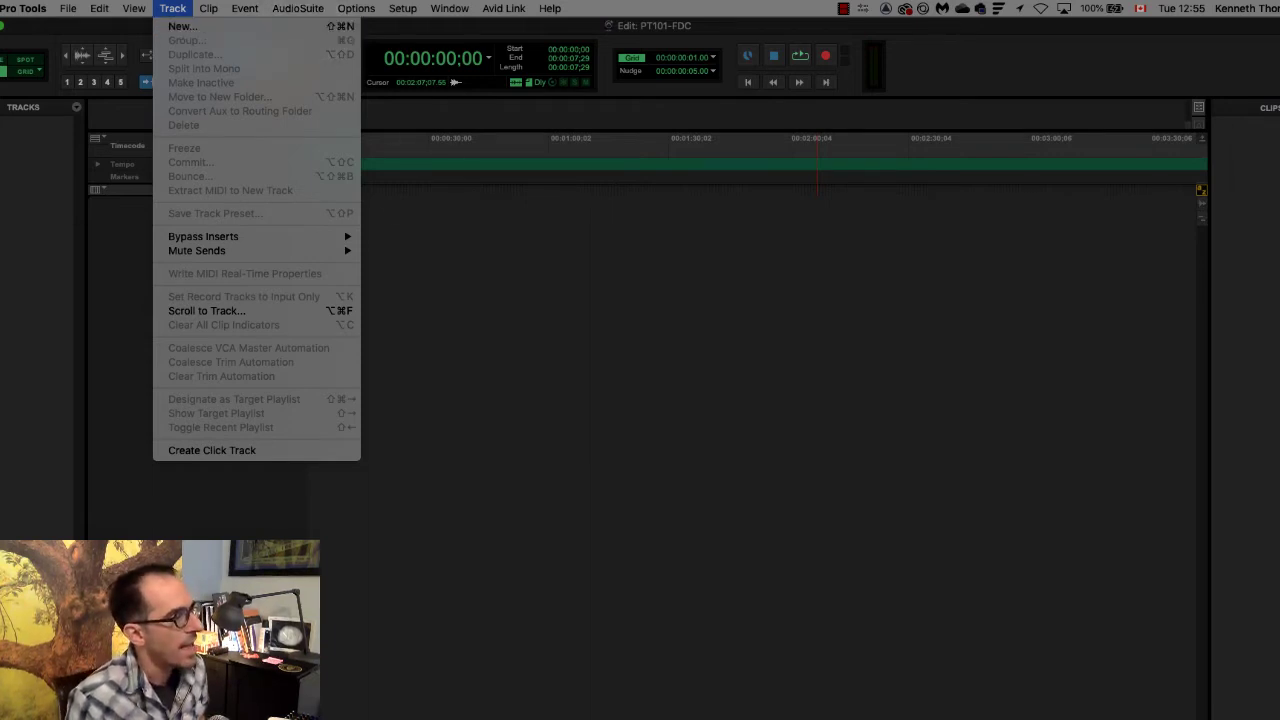
key(super+Tab)
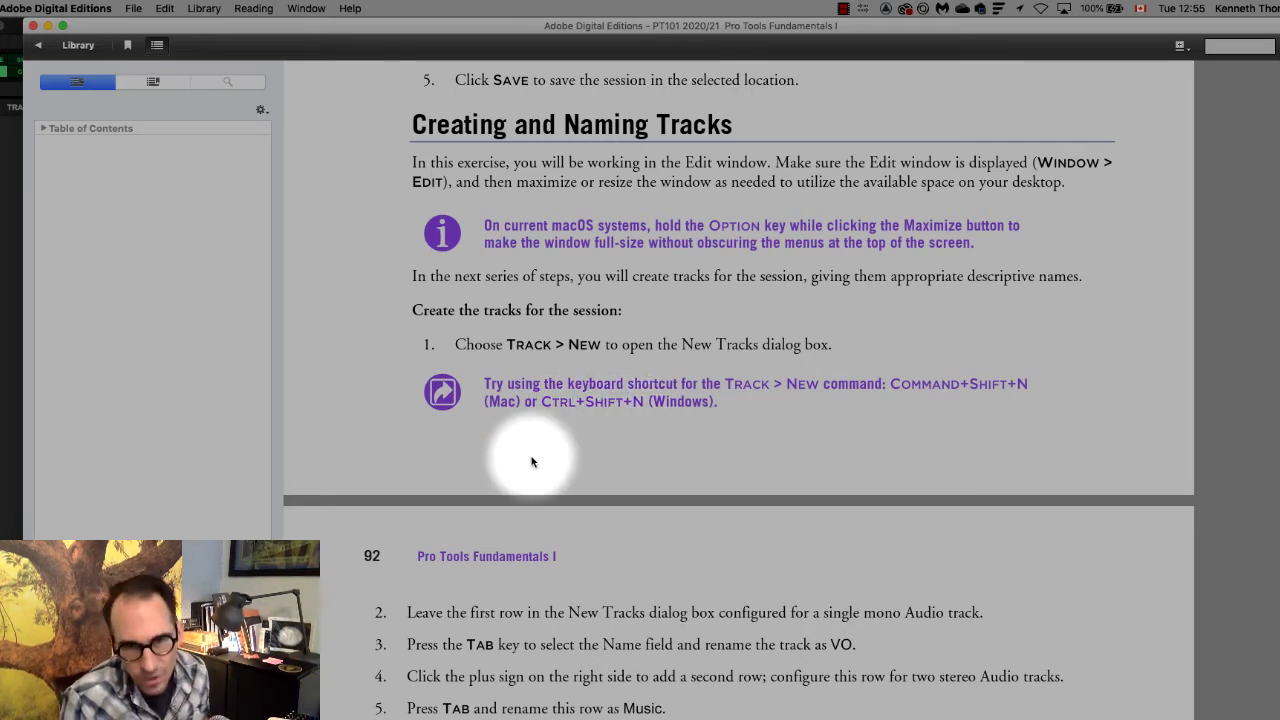
scroll(425, 520, down, 3)
scroll(337, 509, down, 2)
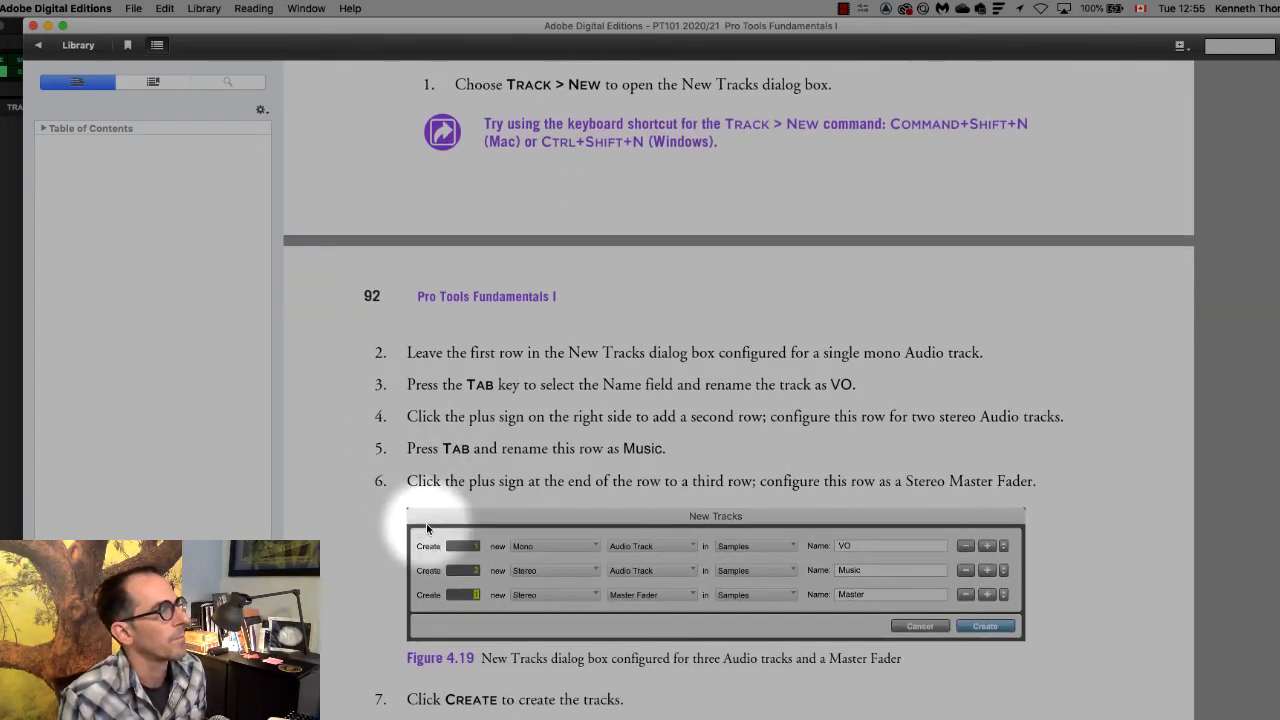
scroll(320, 425, down, 4)
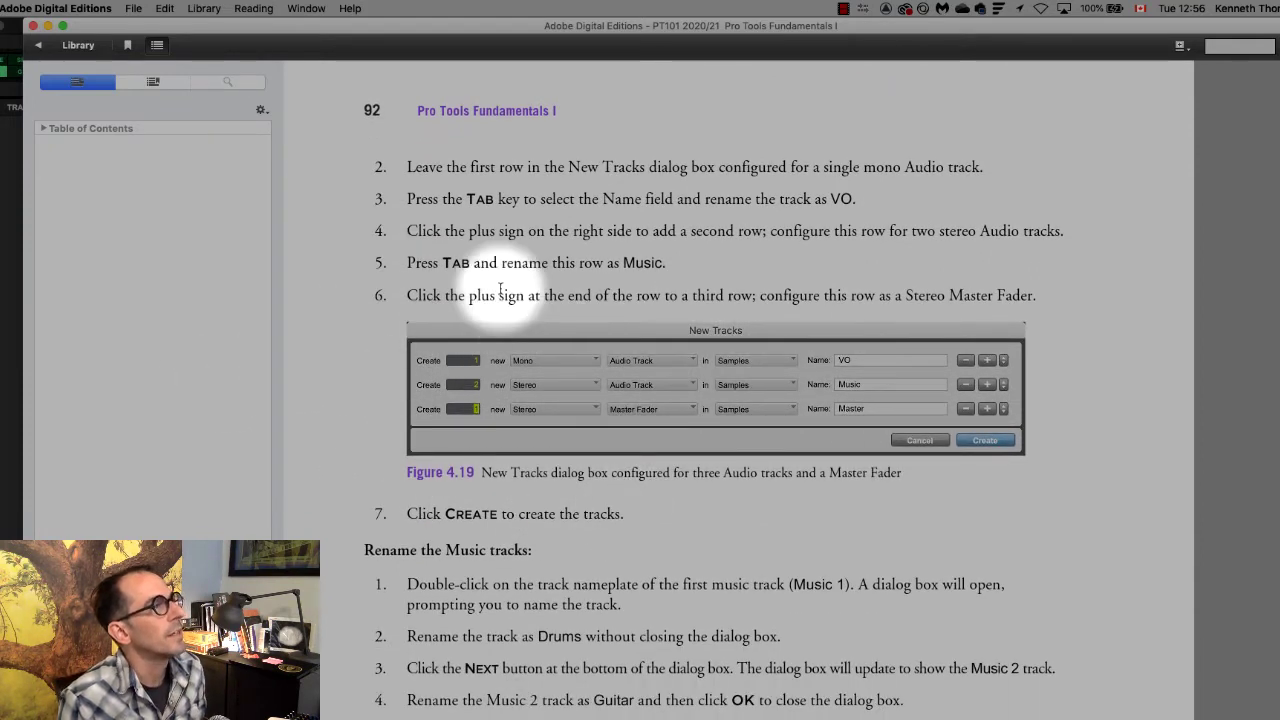
Open Track > New, check the book, cancel New Tracks, and reopen the Track menu.
click(20, 395)
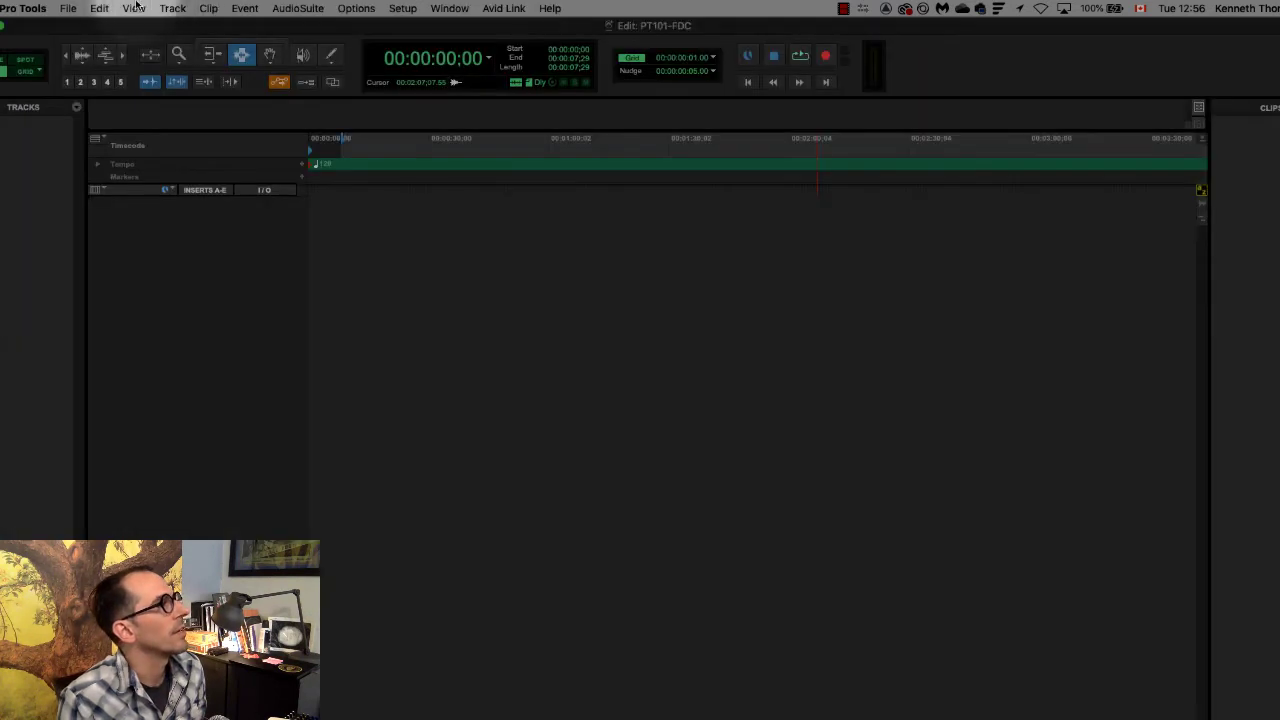
click(172, 8)
click(185, 23)
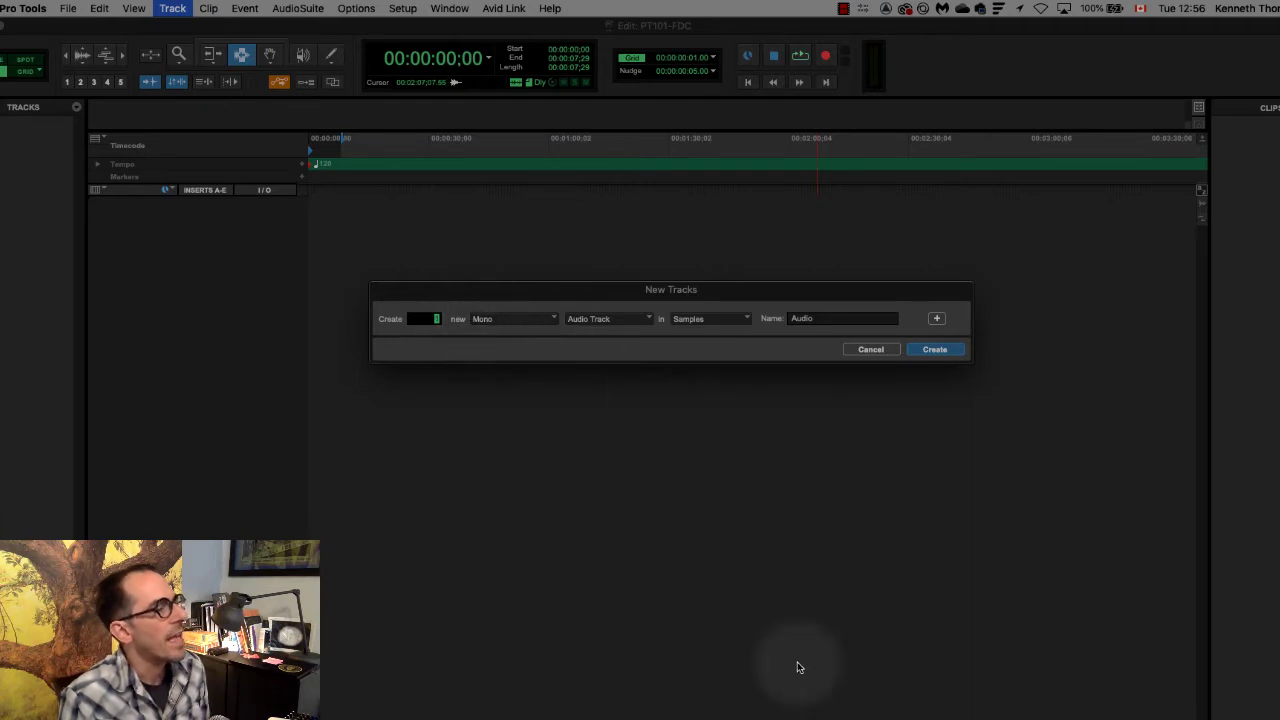
key(super+Tab)
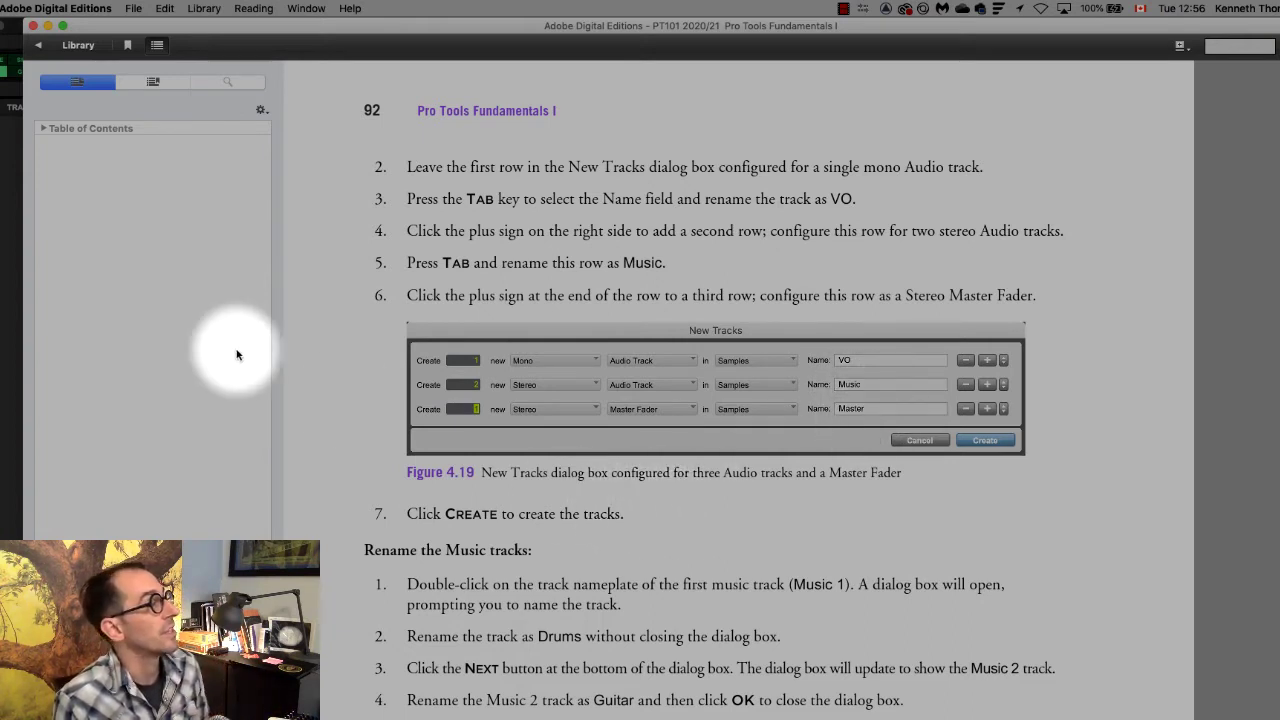
key(super+Tab)
click(870, 349)
click(172, 8)
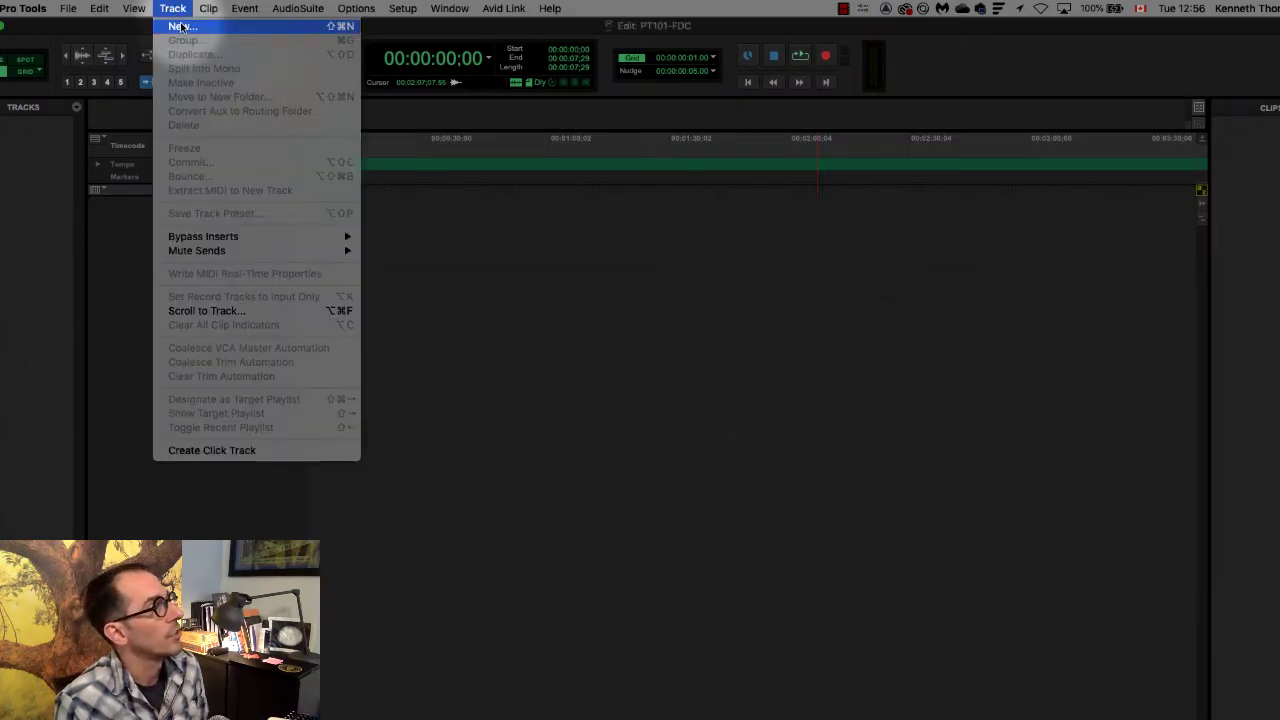
Start a new track setup and name the first mono audio row VO.
click(305, 36)
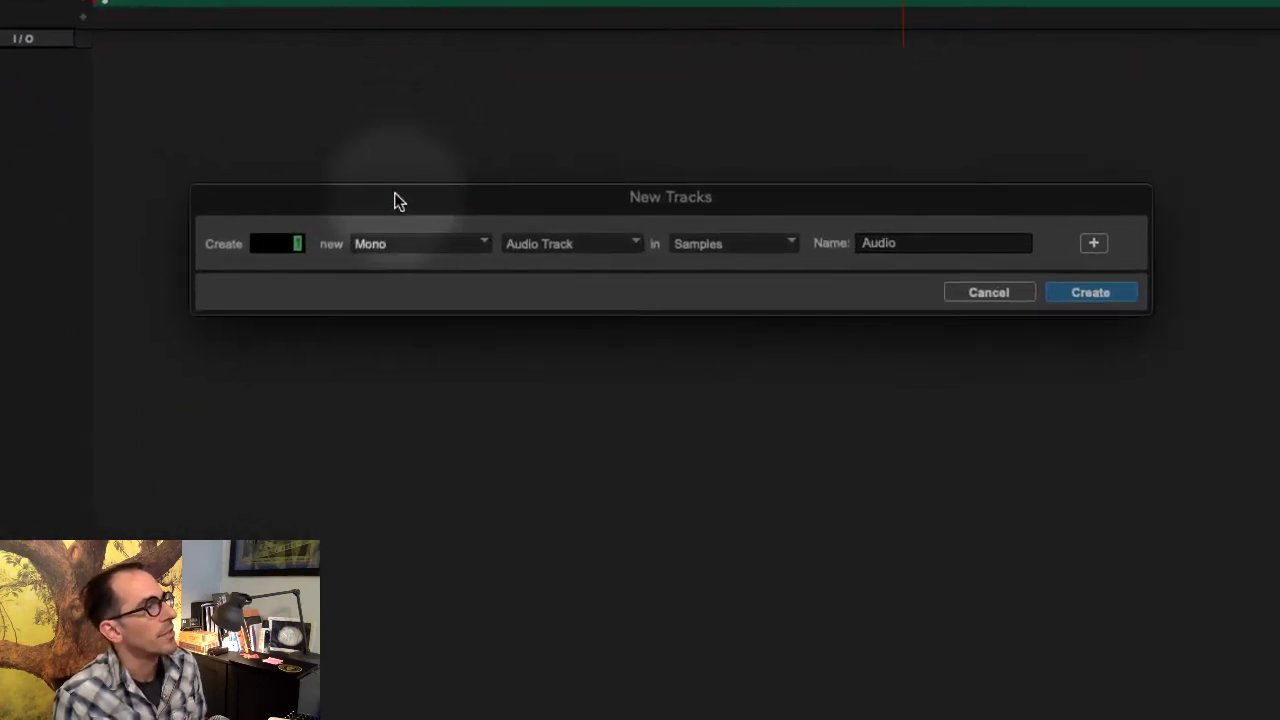
drag(320, 191, 346, 194)
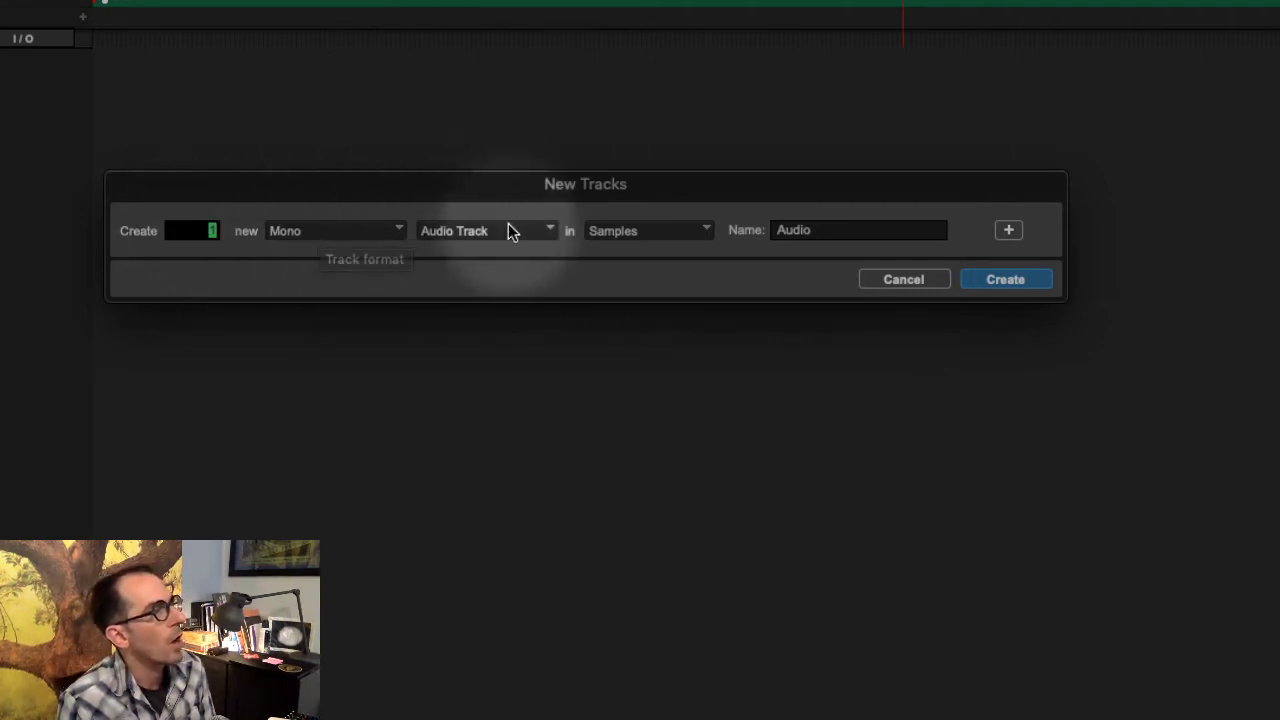
drag(813, 231, 735, 230)
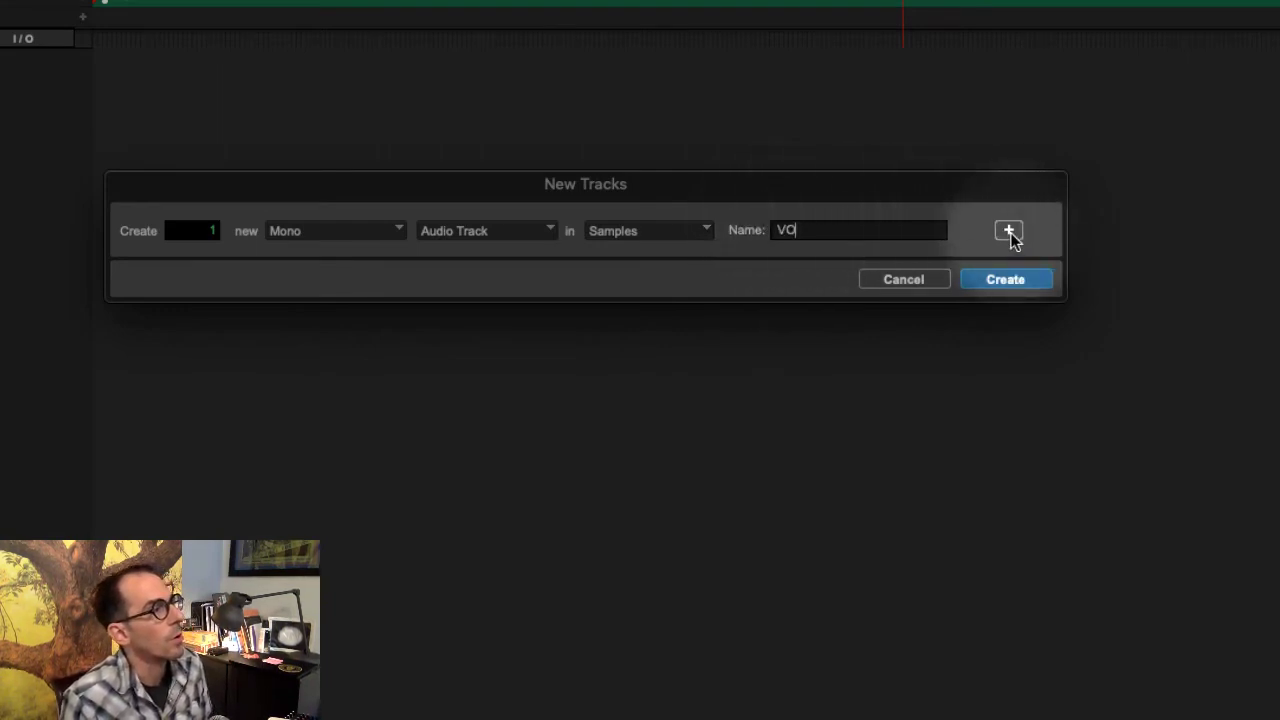
Add a second row of 2 stereo audio tracks named Music.
click(1009, 232)
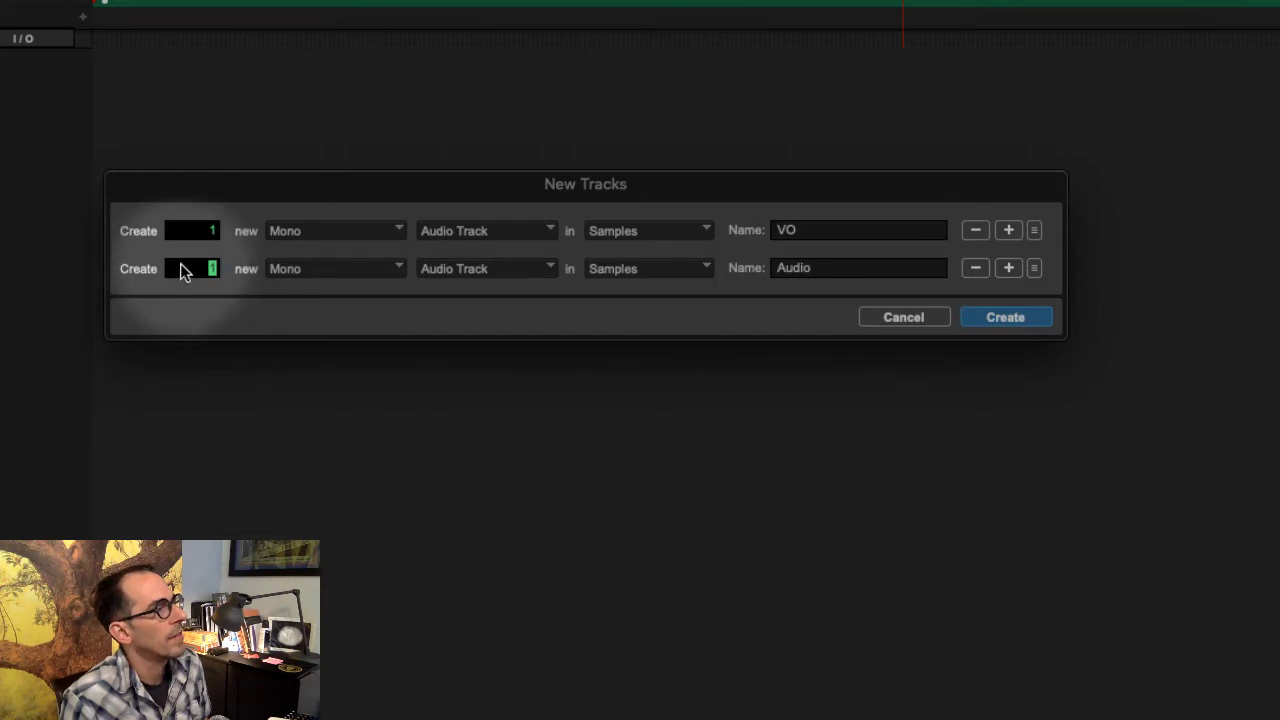
text(2)
click(317, 270)
click(327, 296)
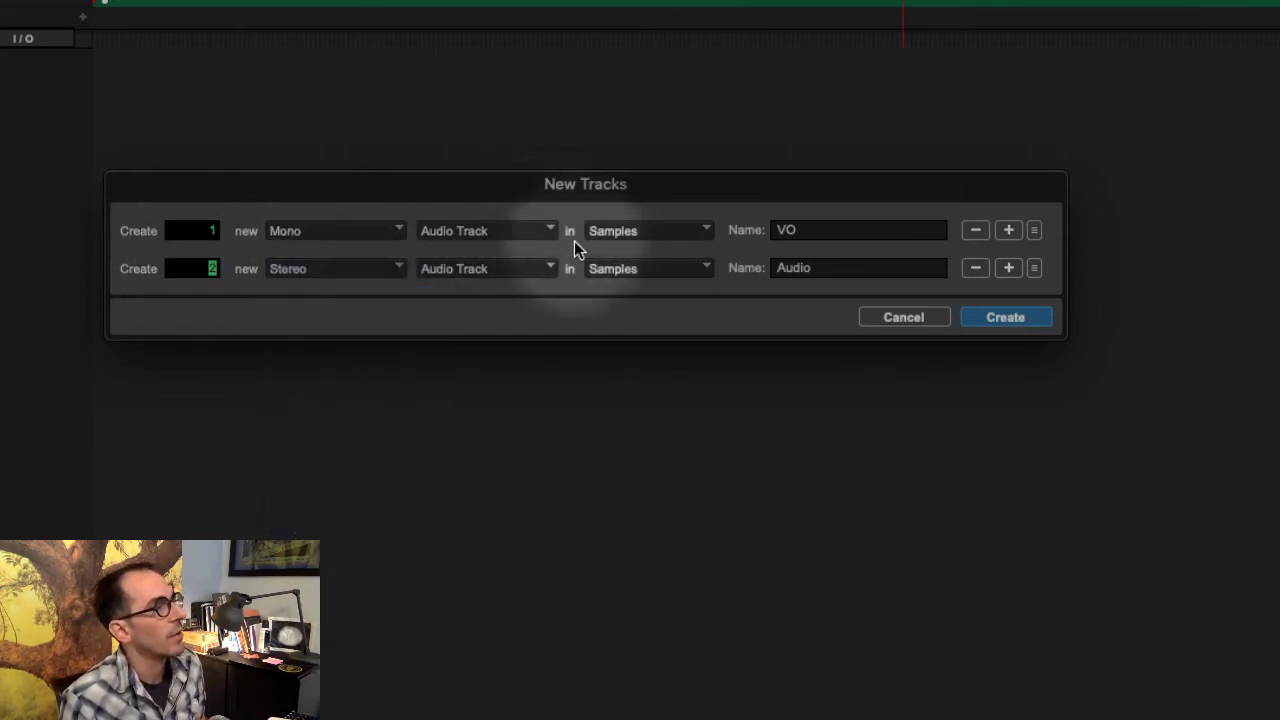
drag(821, 268, 758, 262)
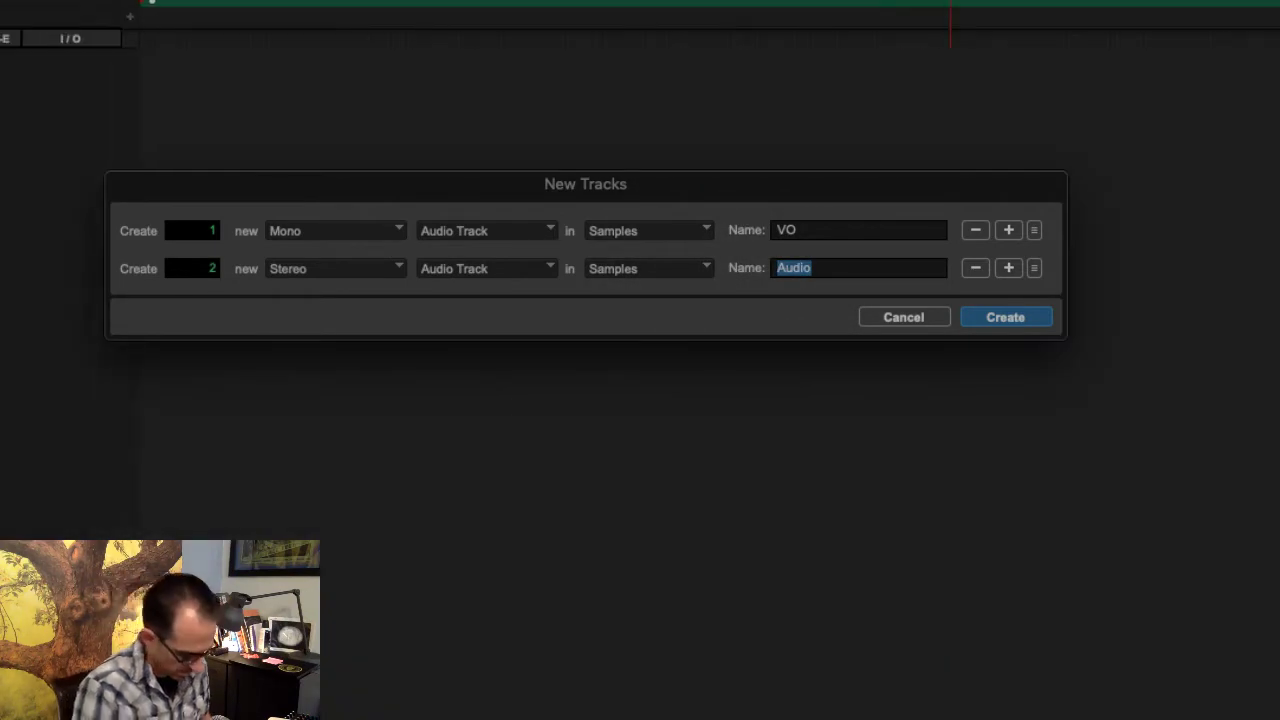
text(Music)
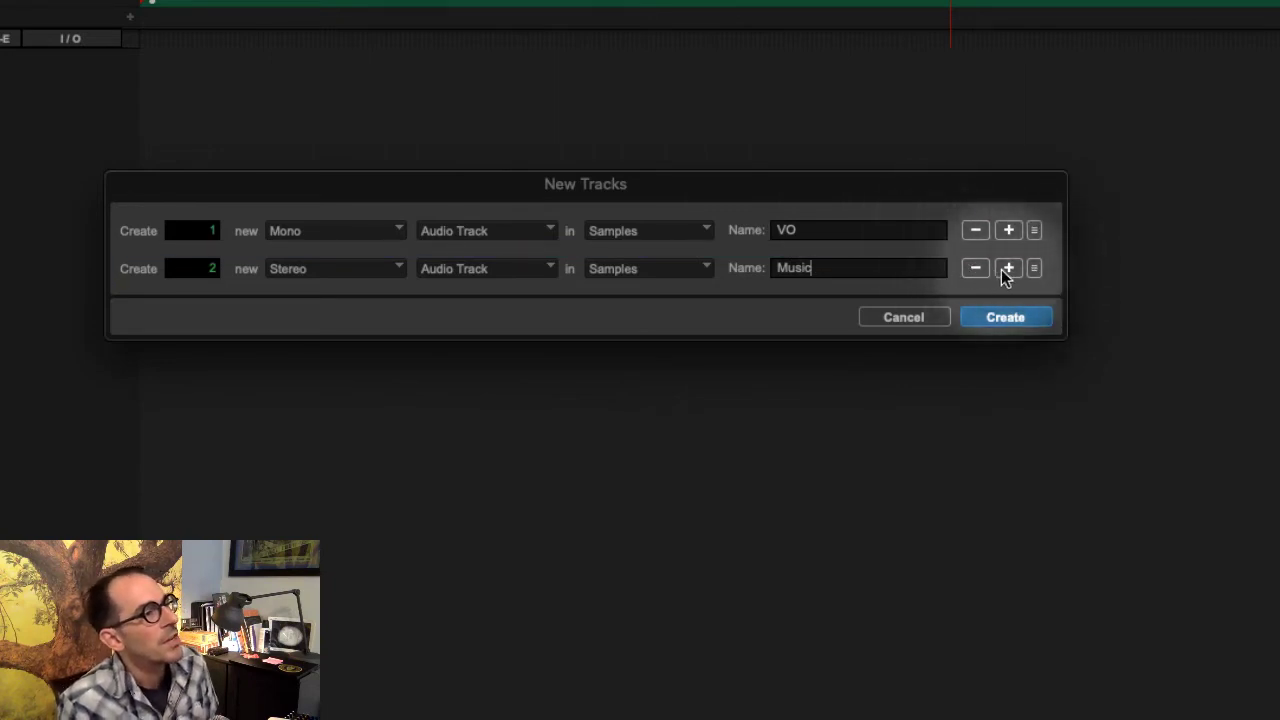
Add a stereo Master Fader row, then create the VO, two Music and Master tracks.
click(1007, 269)
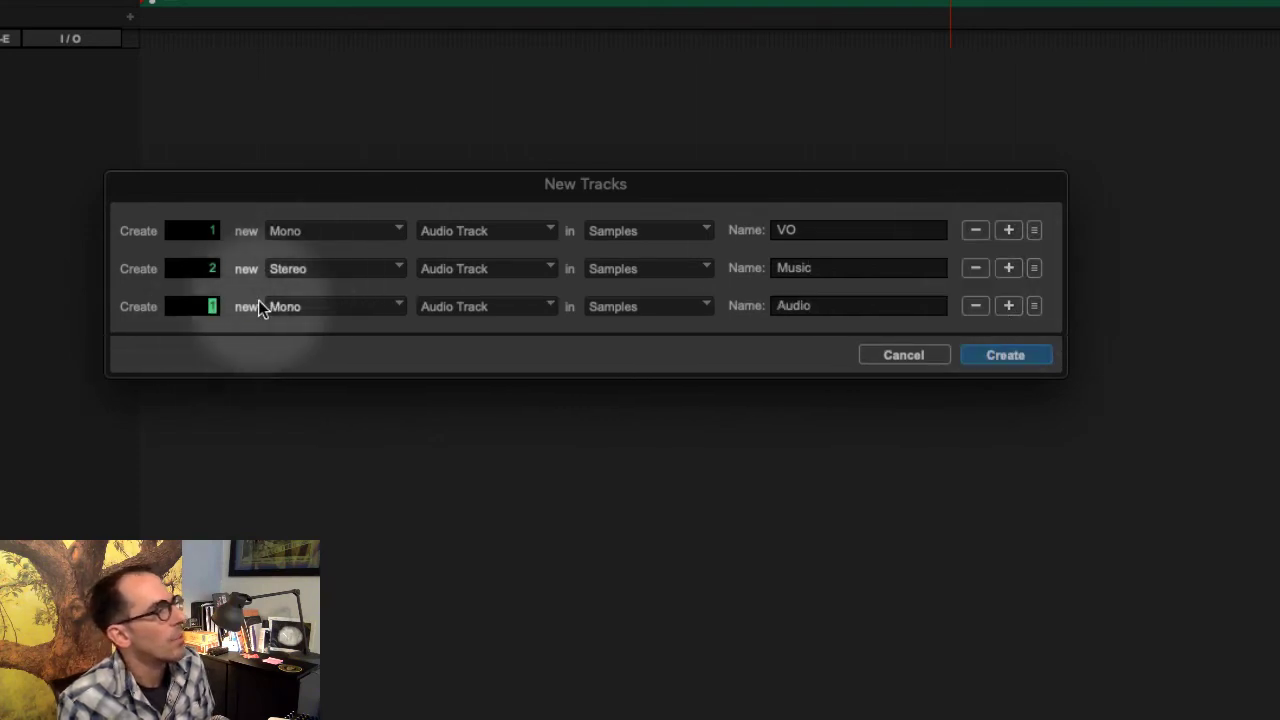
click(313, 305)
click(318, 333)
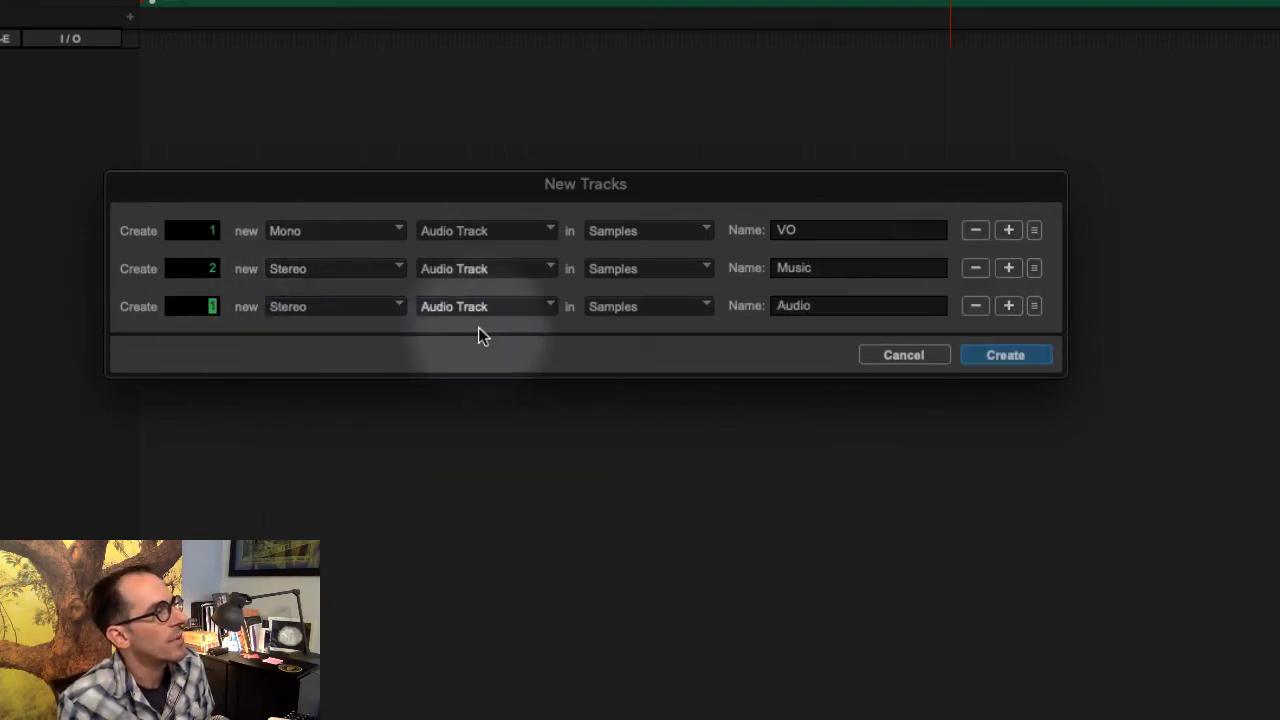
click(488, 306)
click(496, 343)
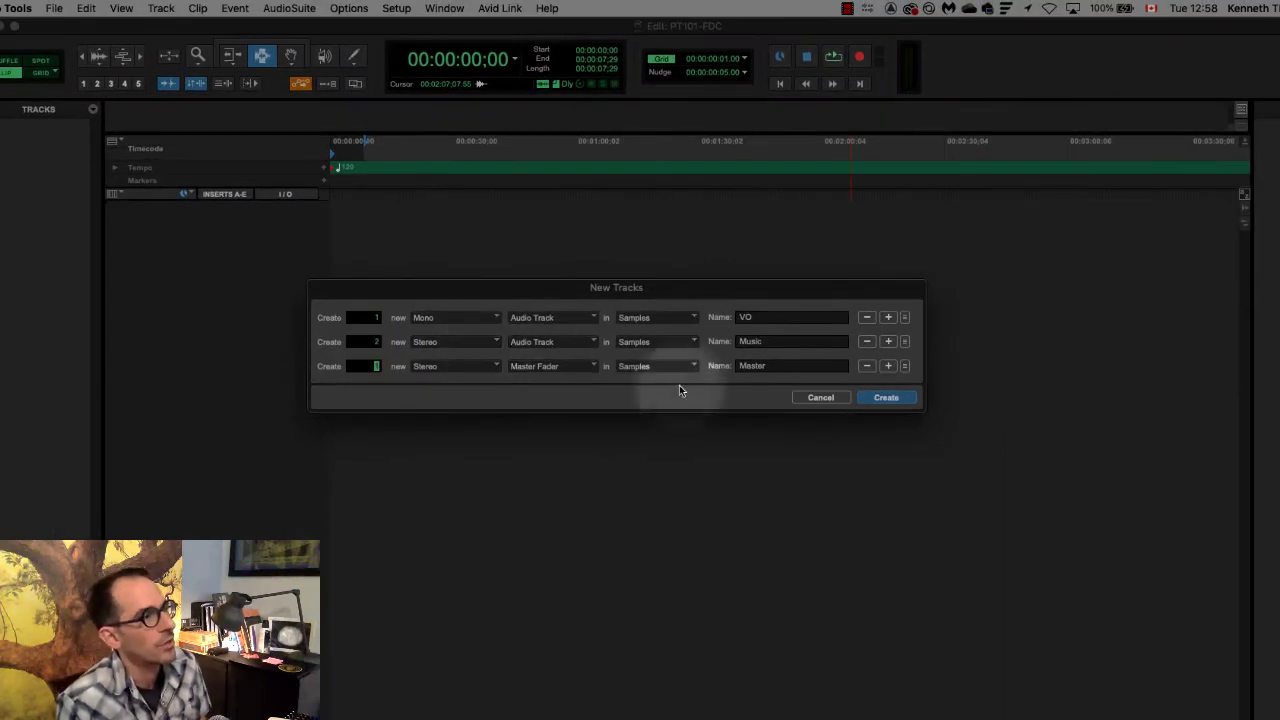
click(909, 399)
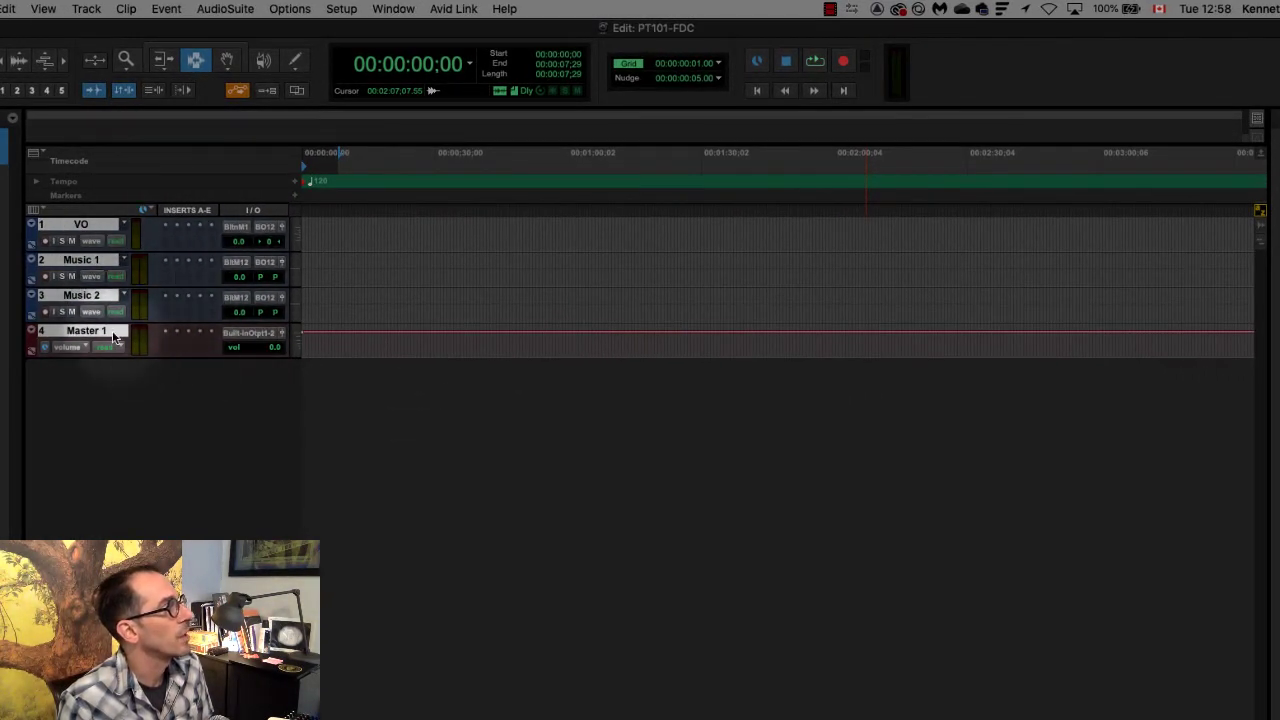
click(709, 663)
click(748, 619)
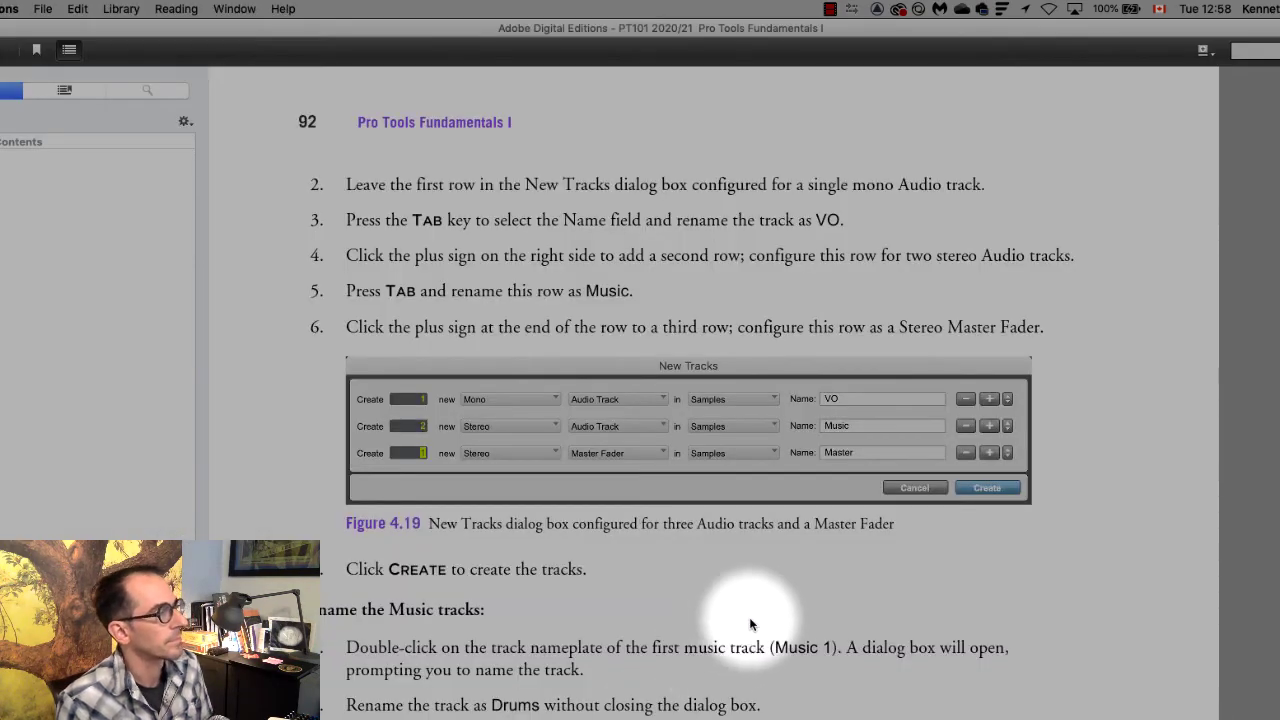
scroll(751, 624, down, 10)
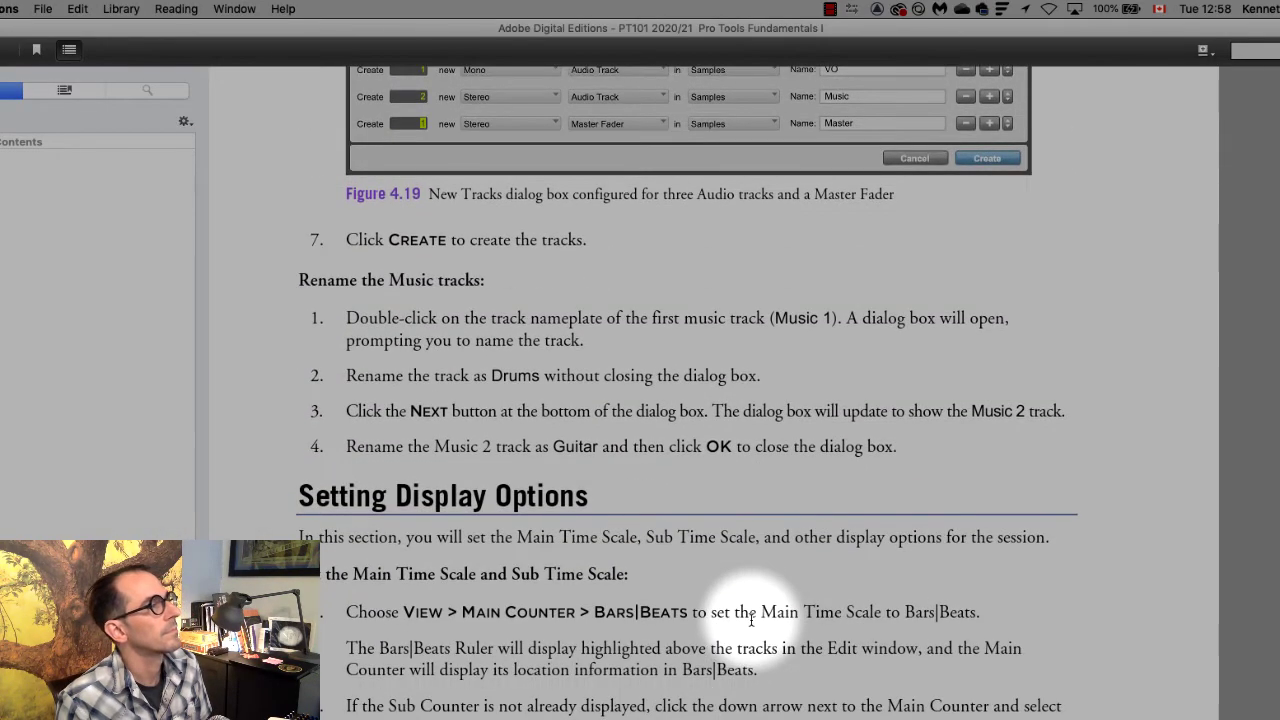
scroll(751, 620, down, 3)
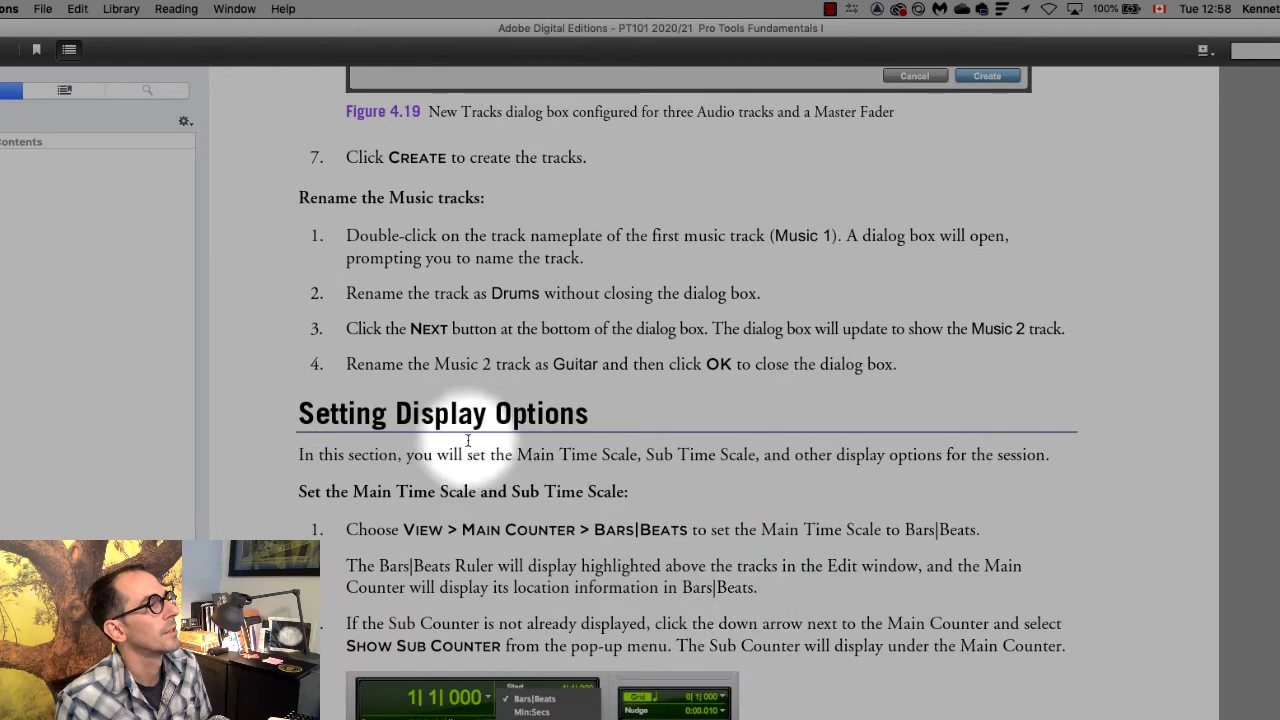
drag(348, 235, 1025, 357)
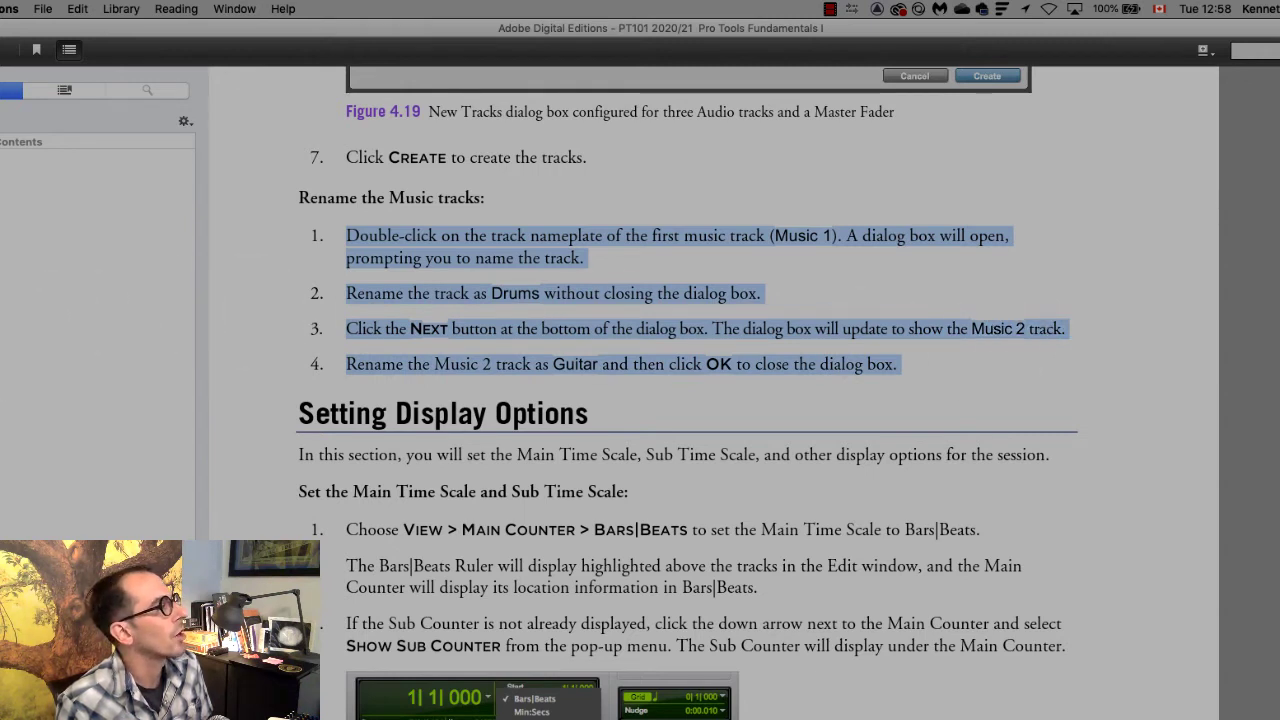
key(super+Tab)
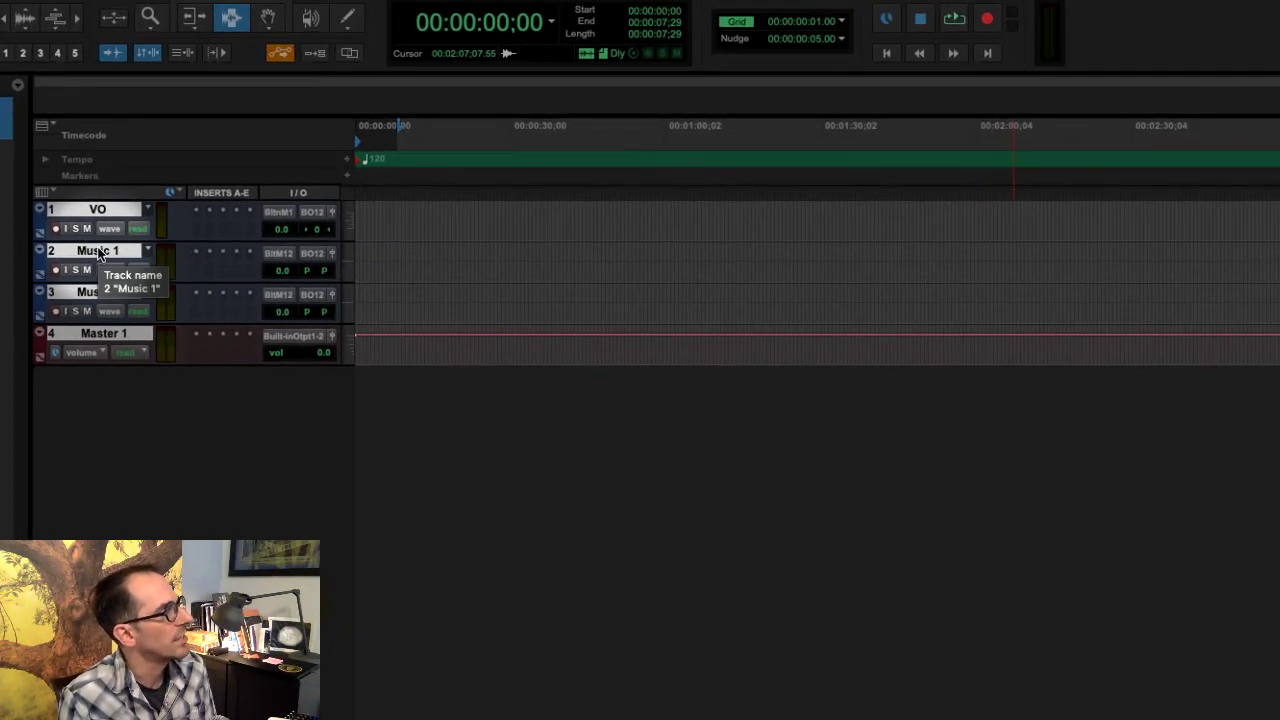
Rename track Music 1 to Drums and Music 2 to Guitar.
double_click(98, 253)
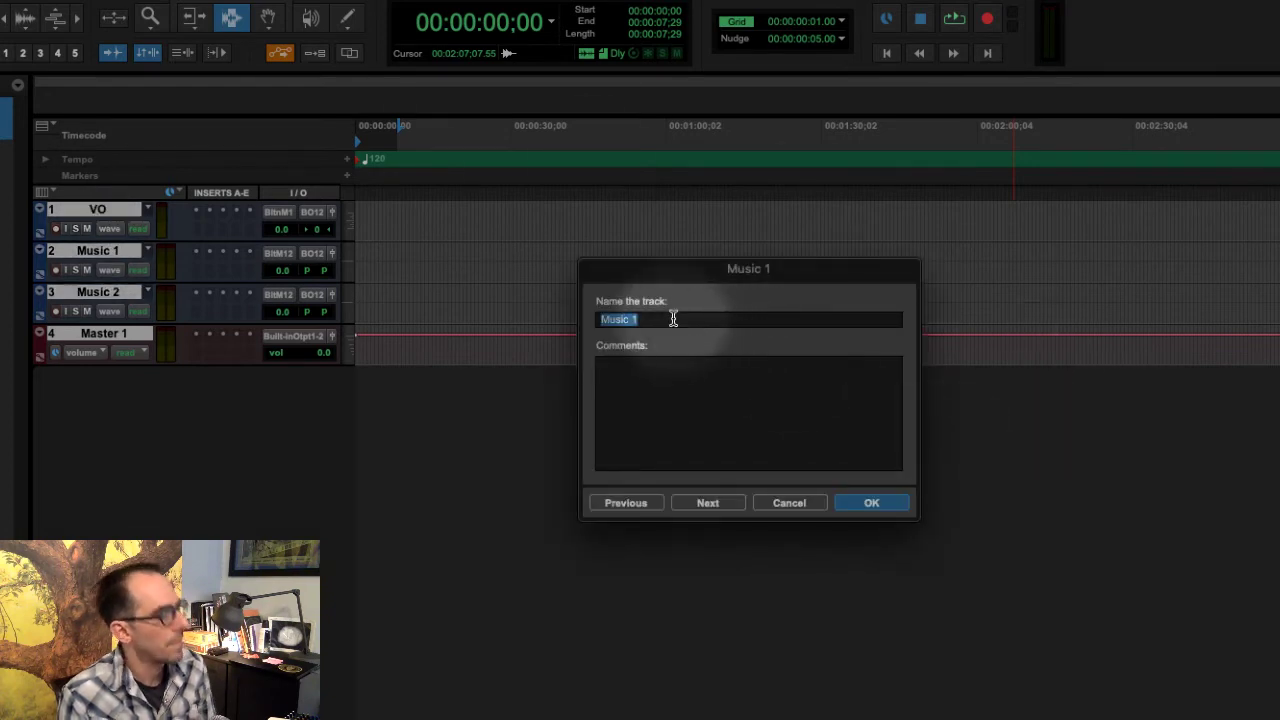
text(Drums)
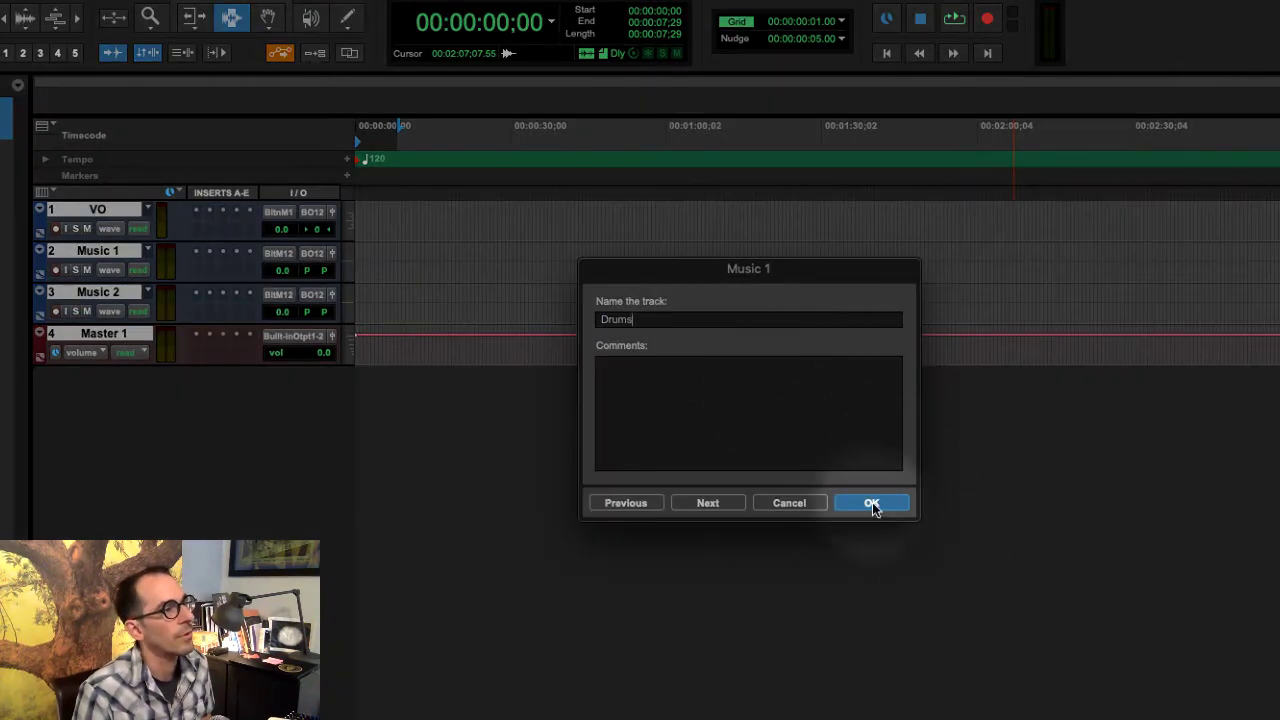
click(871, 503)
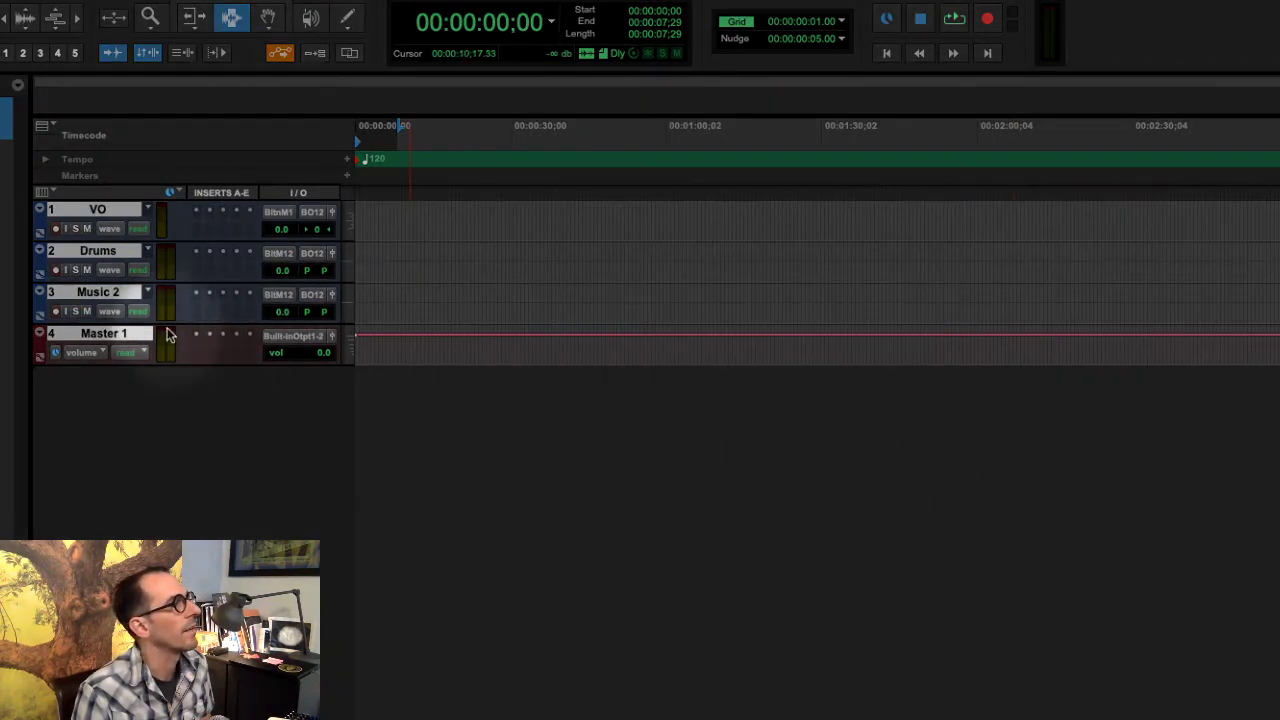
double_click(99, 293)
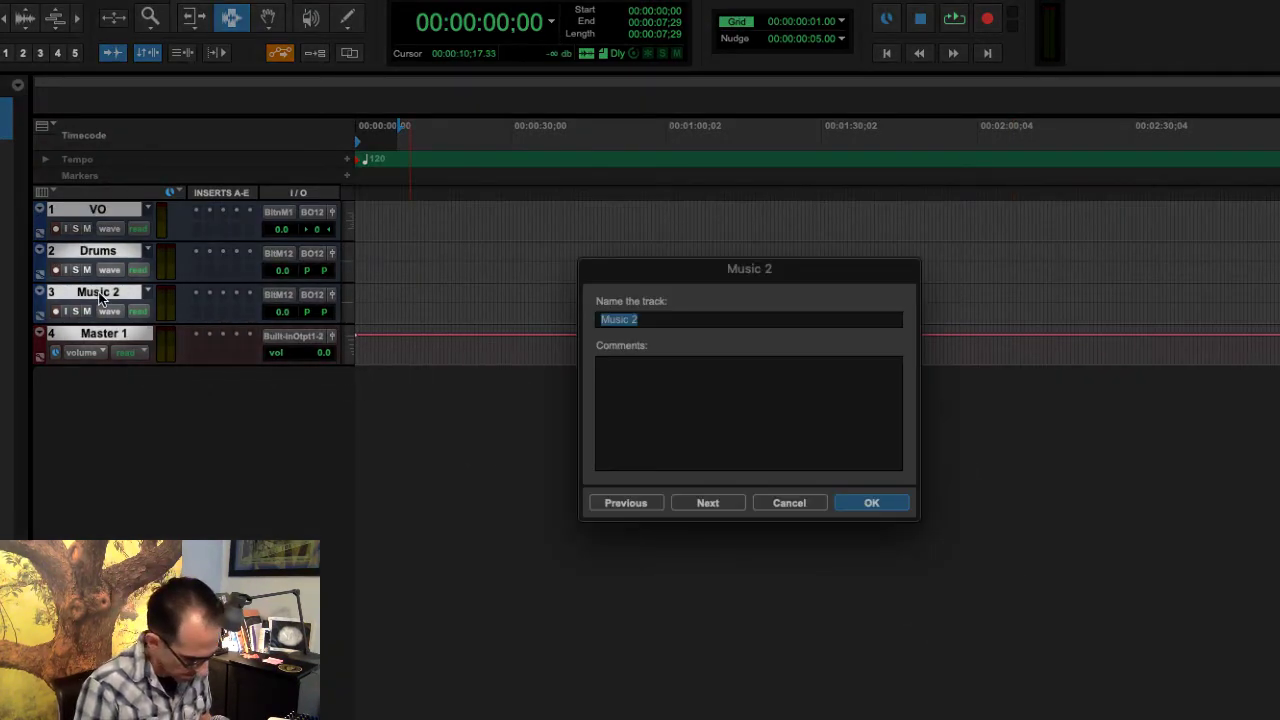
text(Guitar)
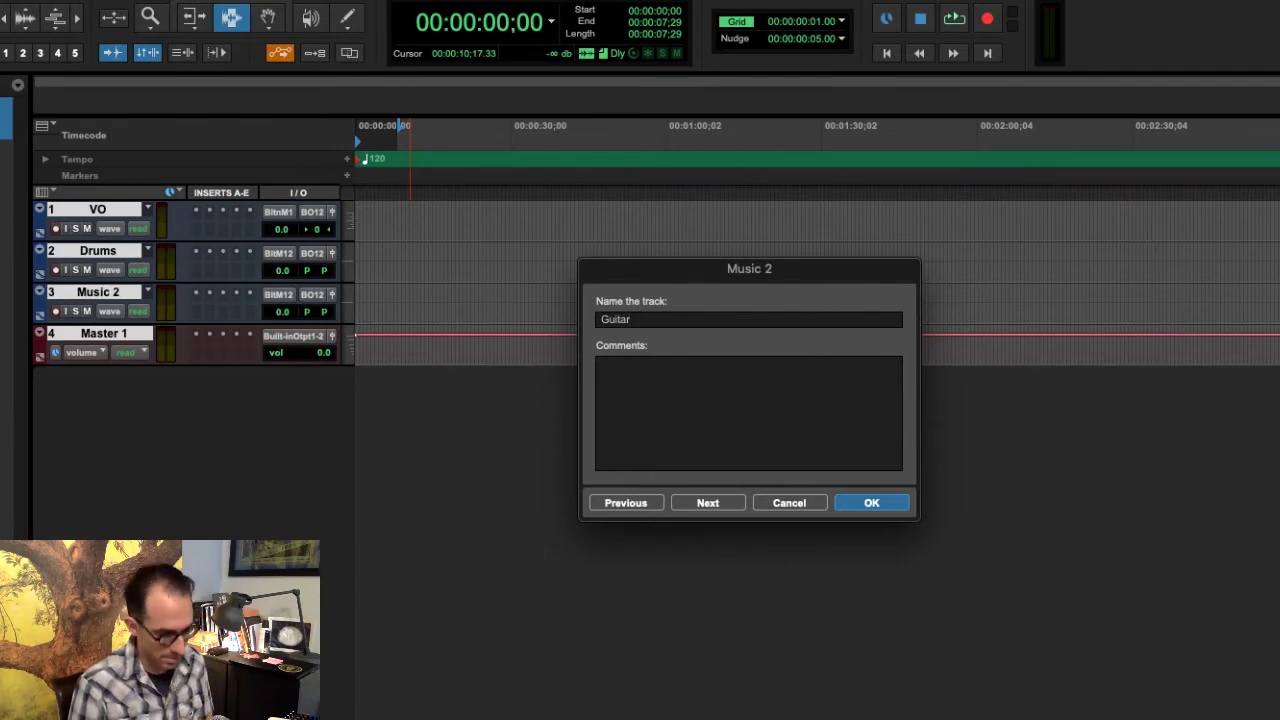
key(Return)
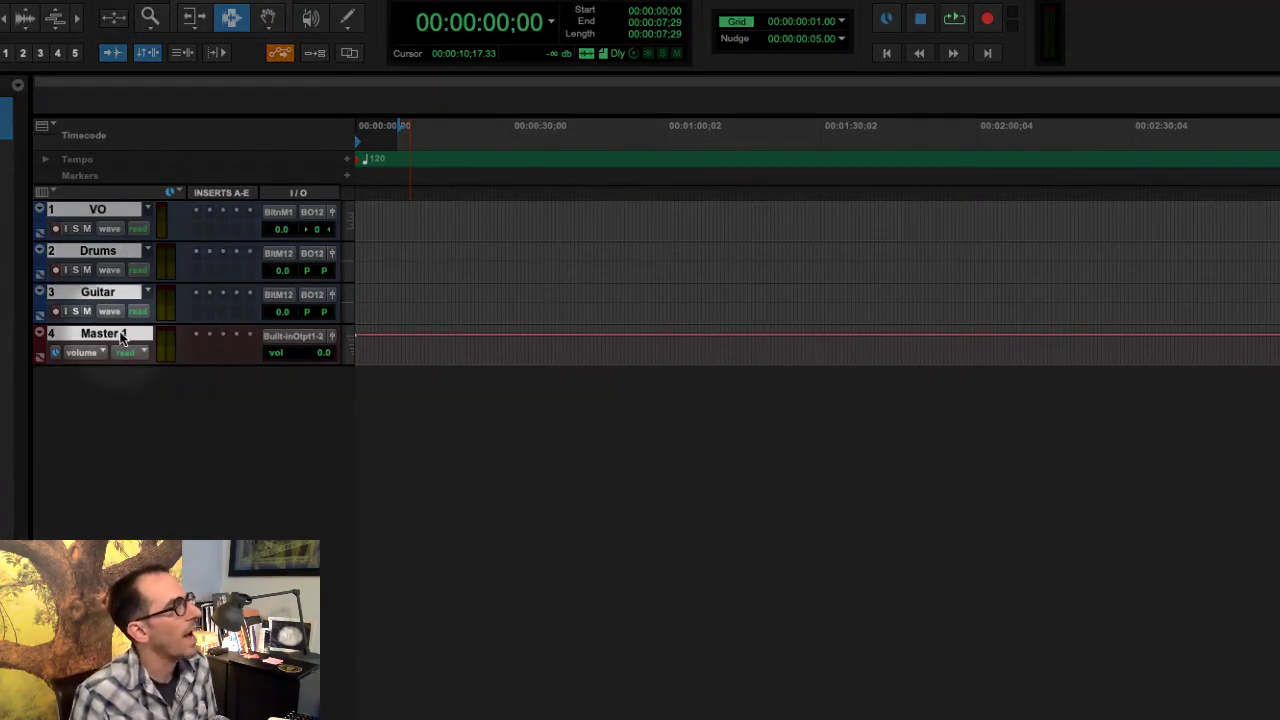
Rename the Master 1 track to Master by removing the trailing 1.
double_click(121, 338)
click(696, 320)
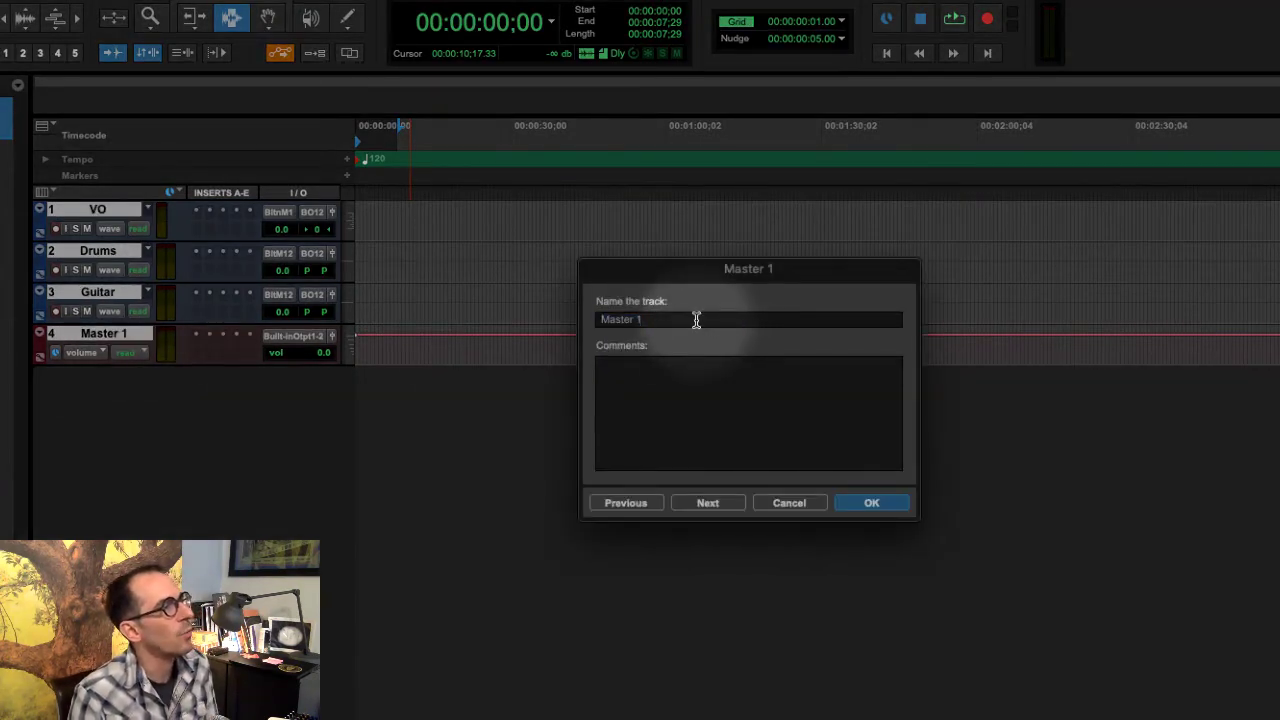
key(BackSpace)
key(BackSpace)
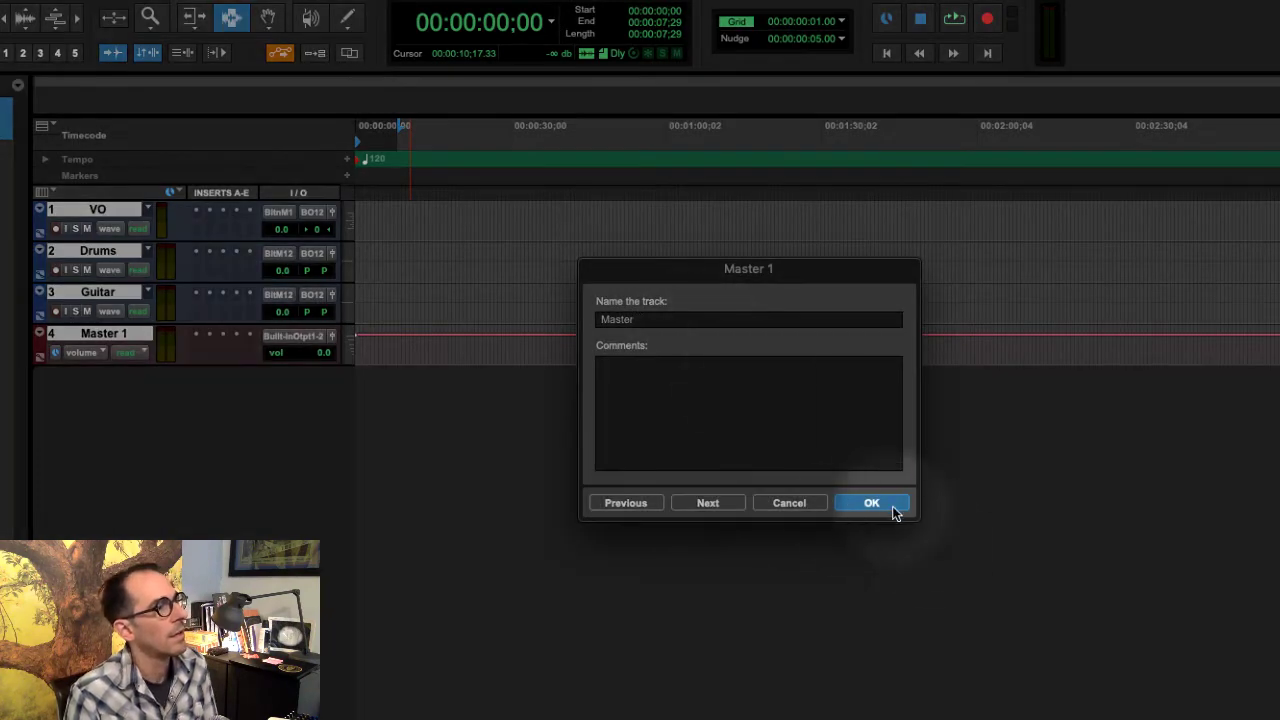
click(886, 506)
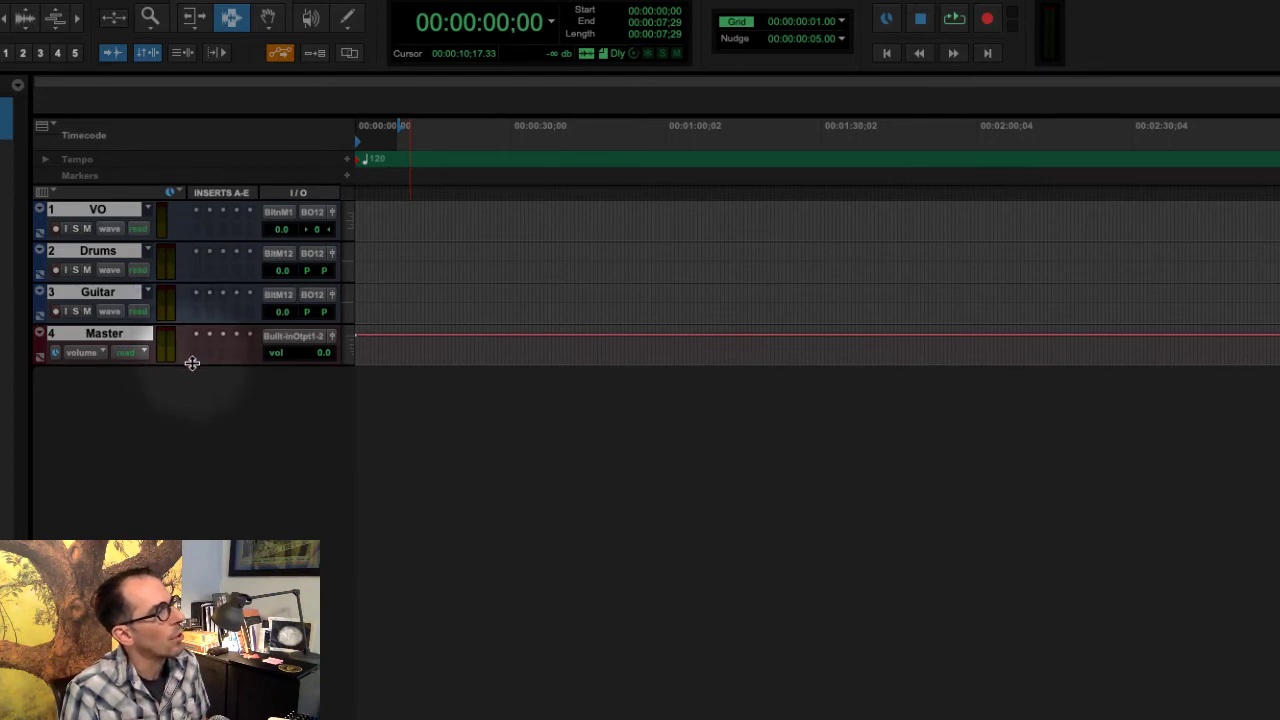
Enlarge the Master, Guitar, Drums and VO tracks so their full controls show.
drag(192, 364, 185, 469)
drag(185, 321, 190, 374)
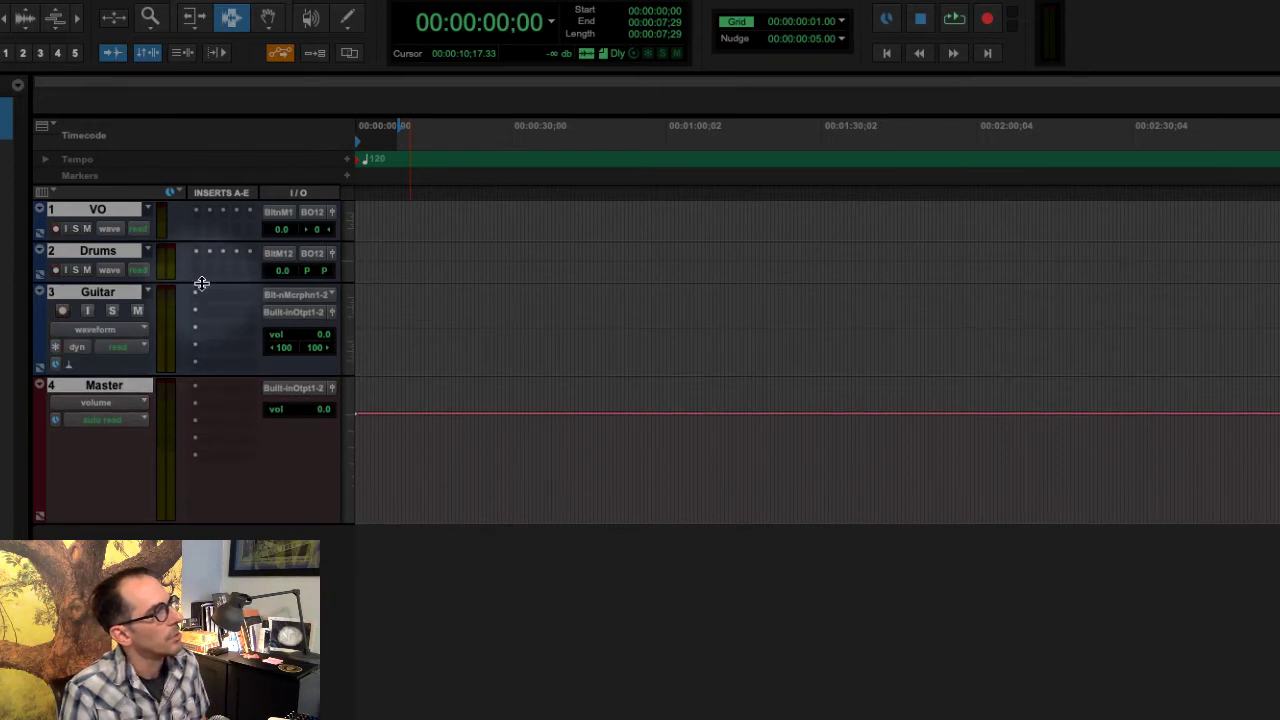
drag(198, 244, 197, 350)
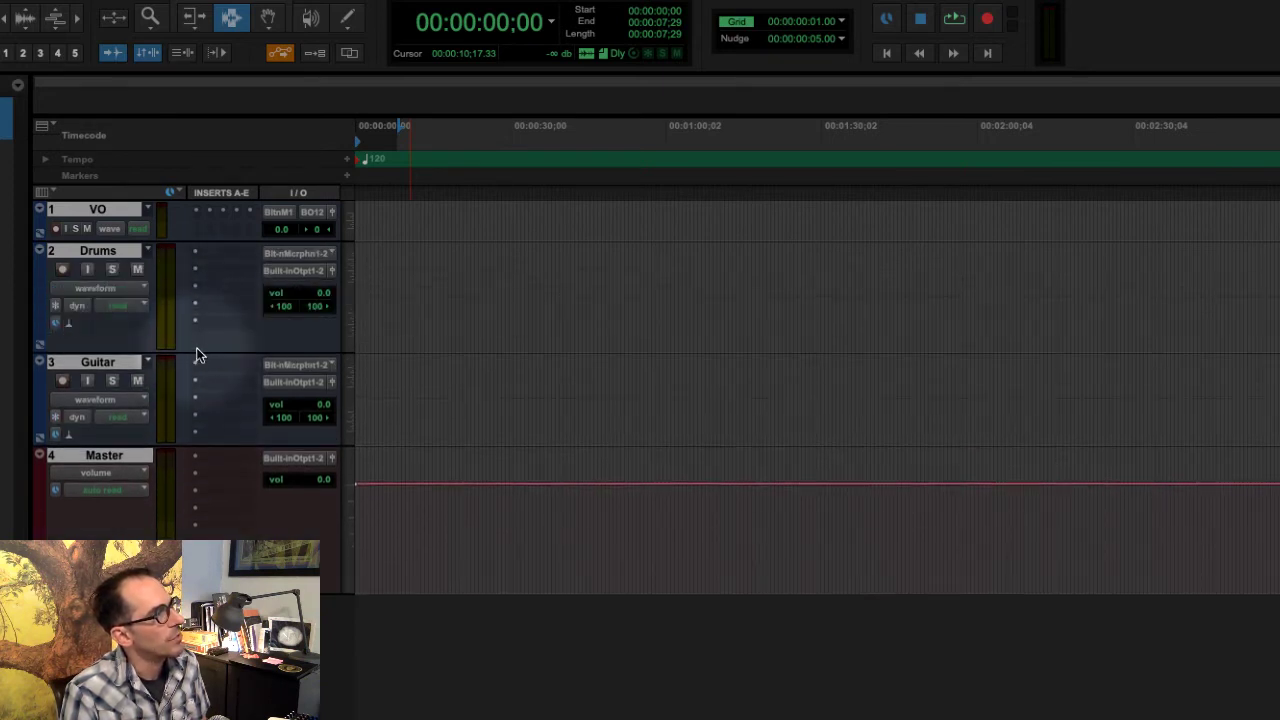
drag(214, 242, 210, 303)
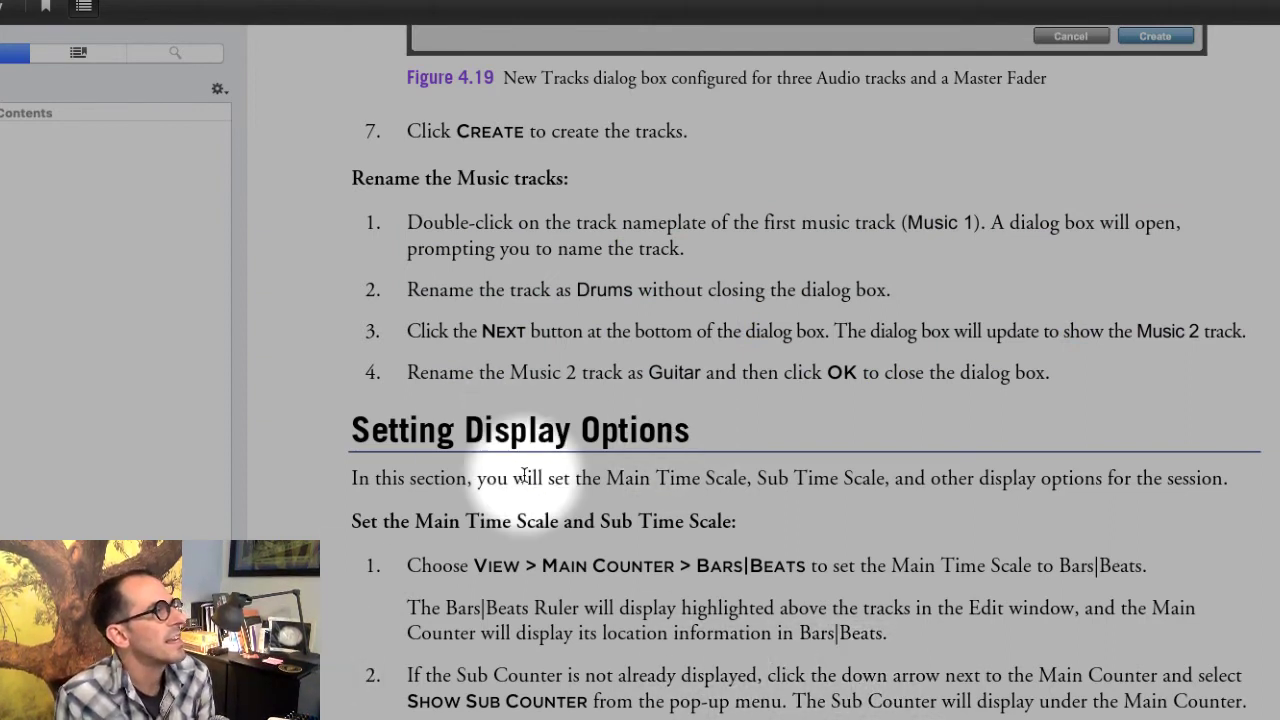
Read the e-book's Main and Sub Counter steps under Setting Display Options, then return to Pro Tools.
scroll(686, 478, down, 2)
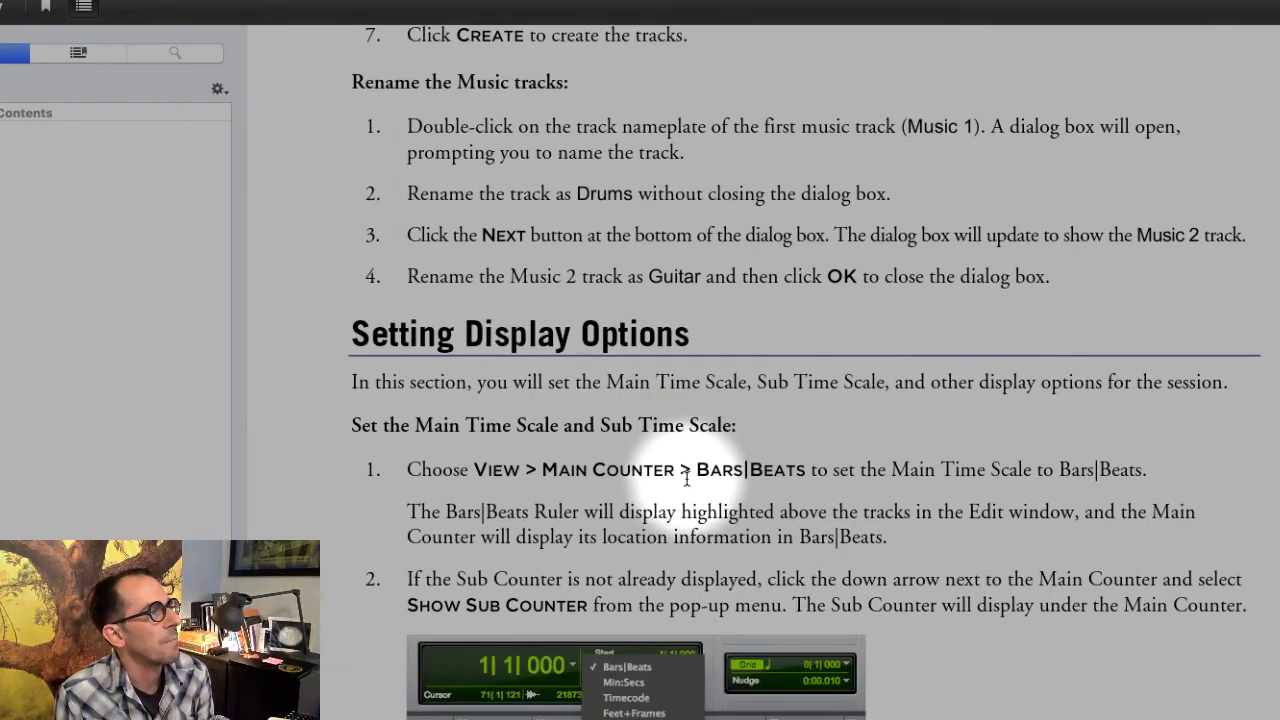
scroll(686, 478, down, 3)
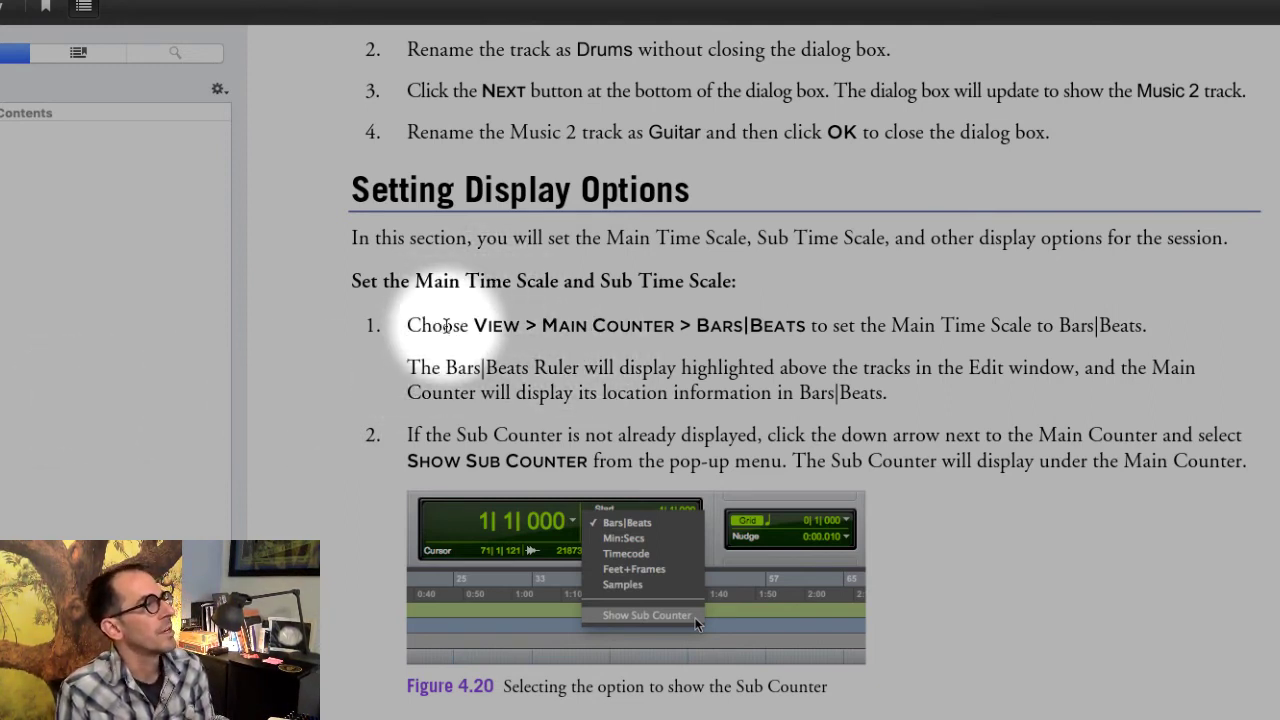
drag(442, 325, 1148, 326)
scroll(1062, 412, down, 1)
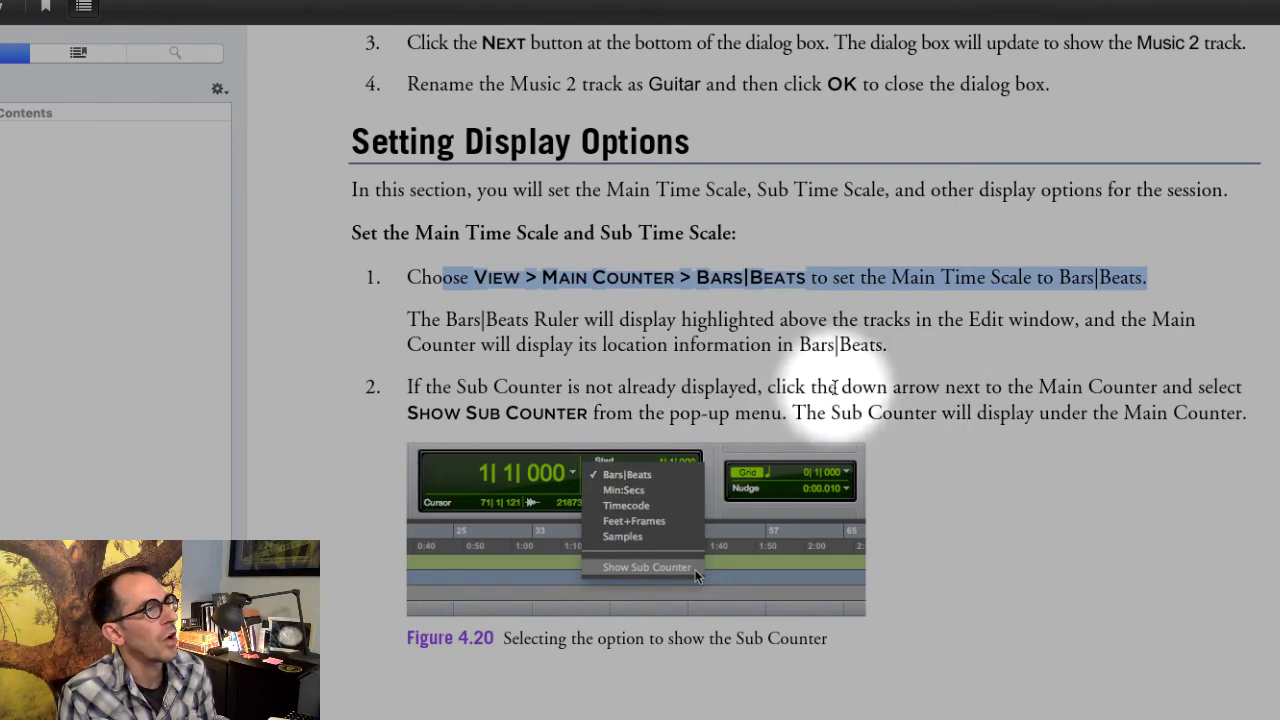
drag(829, 387, 1183, 413)
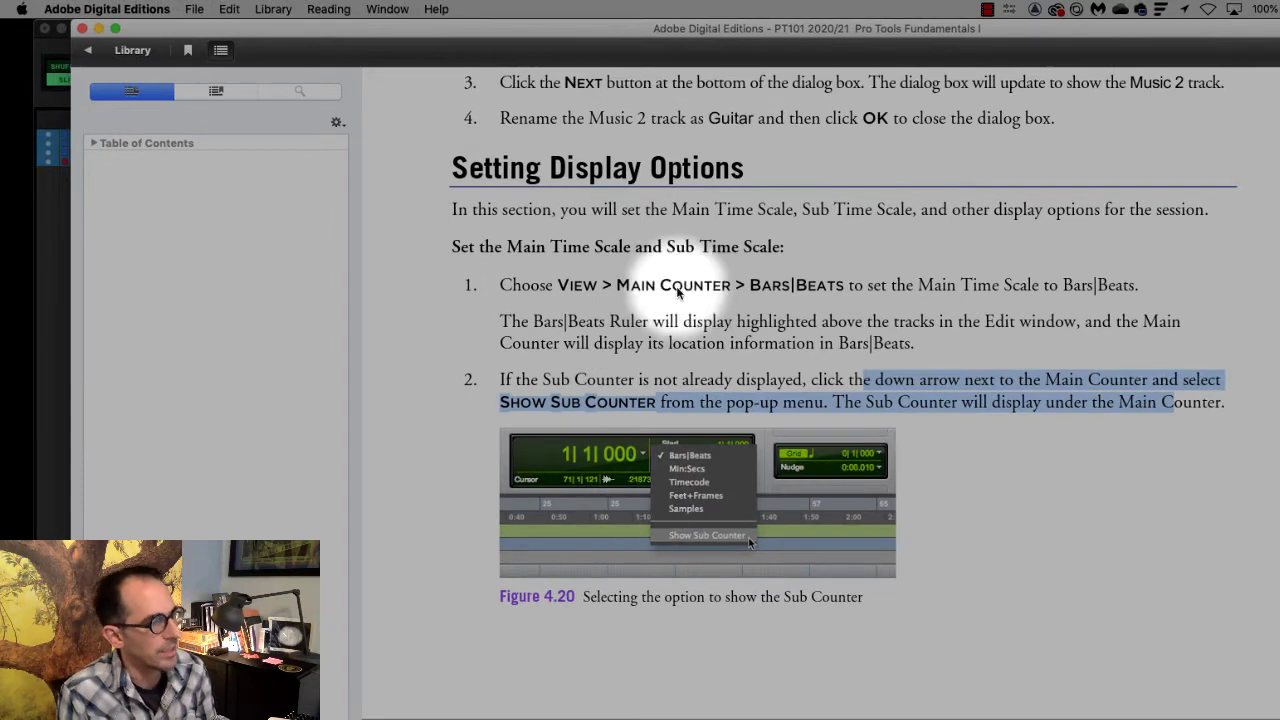
click(48, 440)
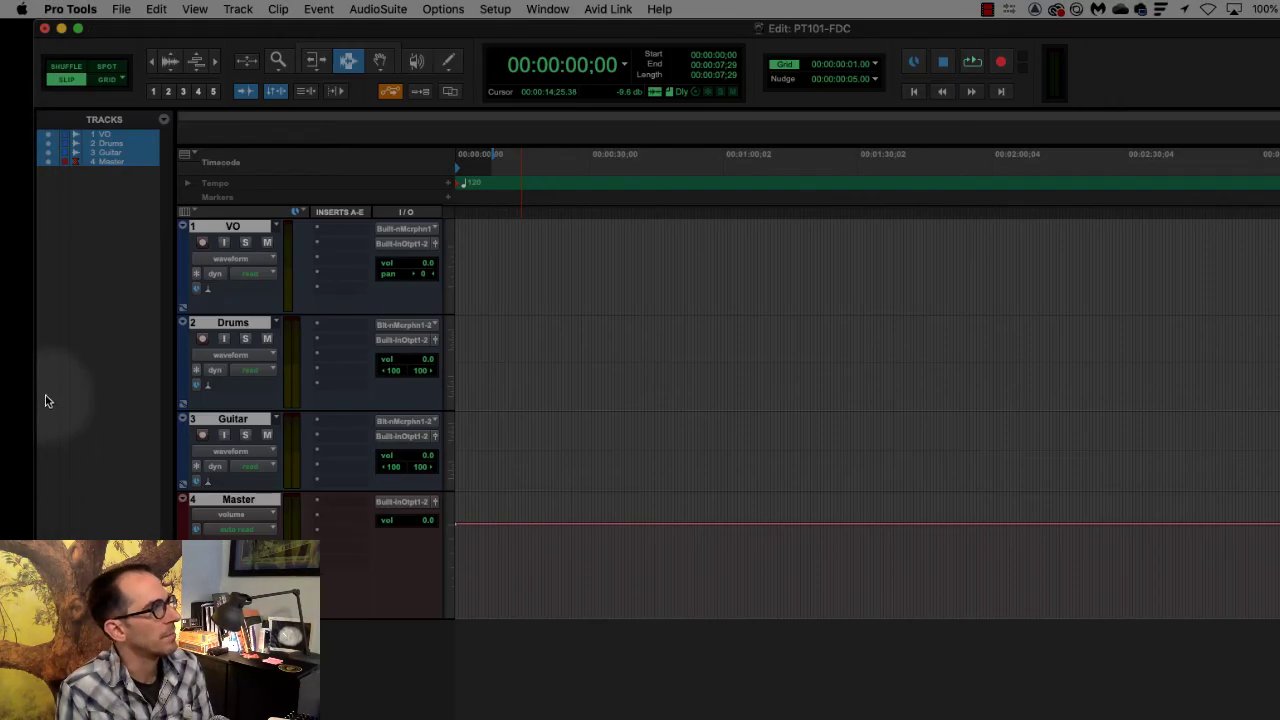
Set the main counter to Bars|Beats from the View menu.
click(195, 9)
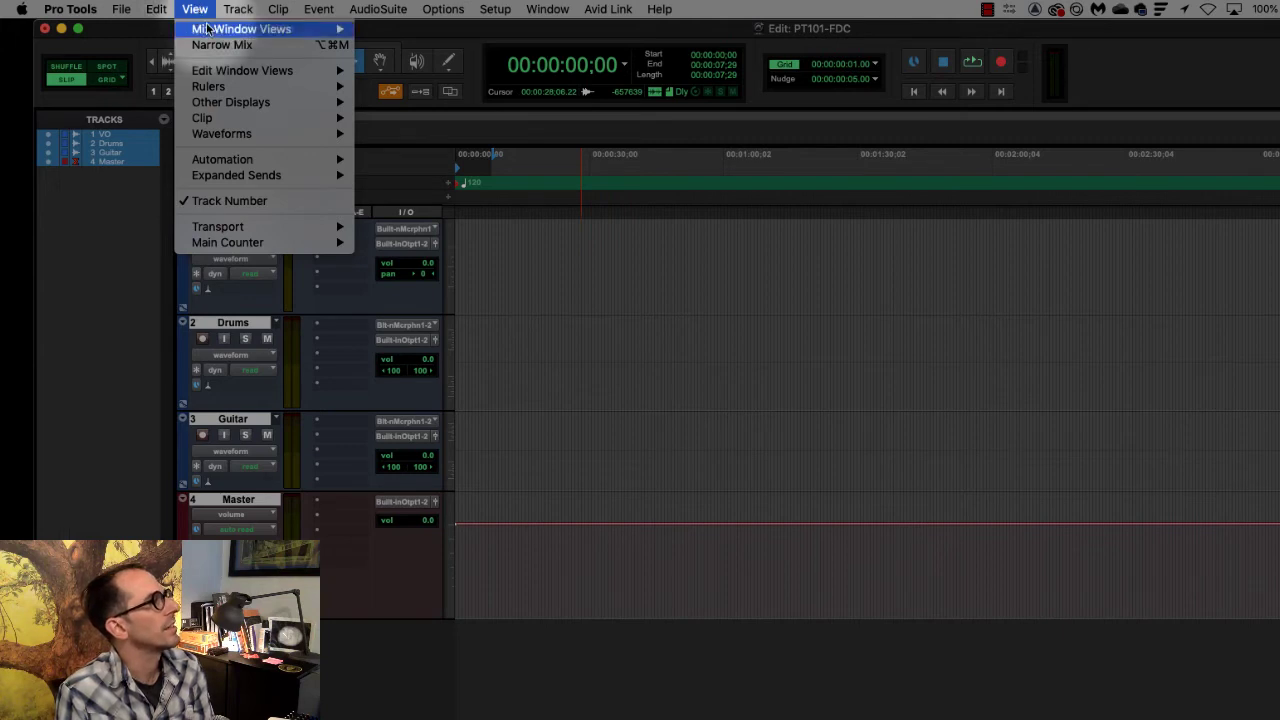
mouse_move(296, 229)
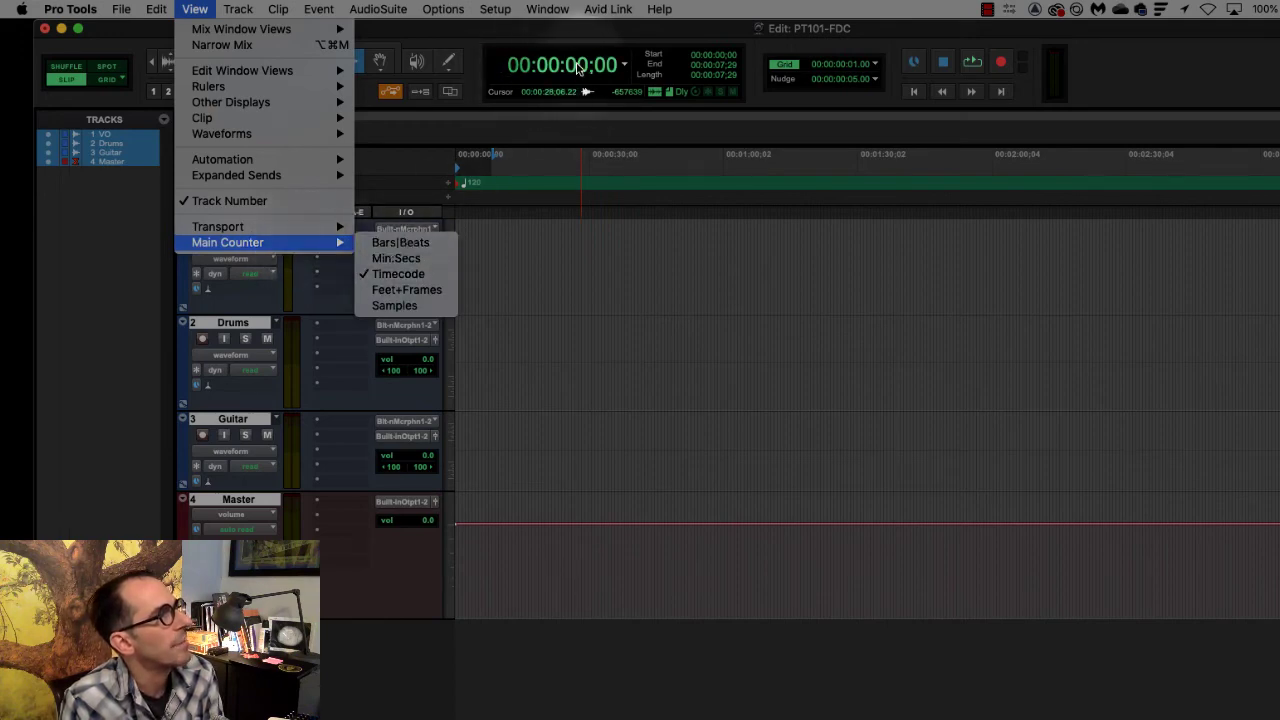
click(437, 247)
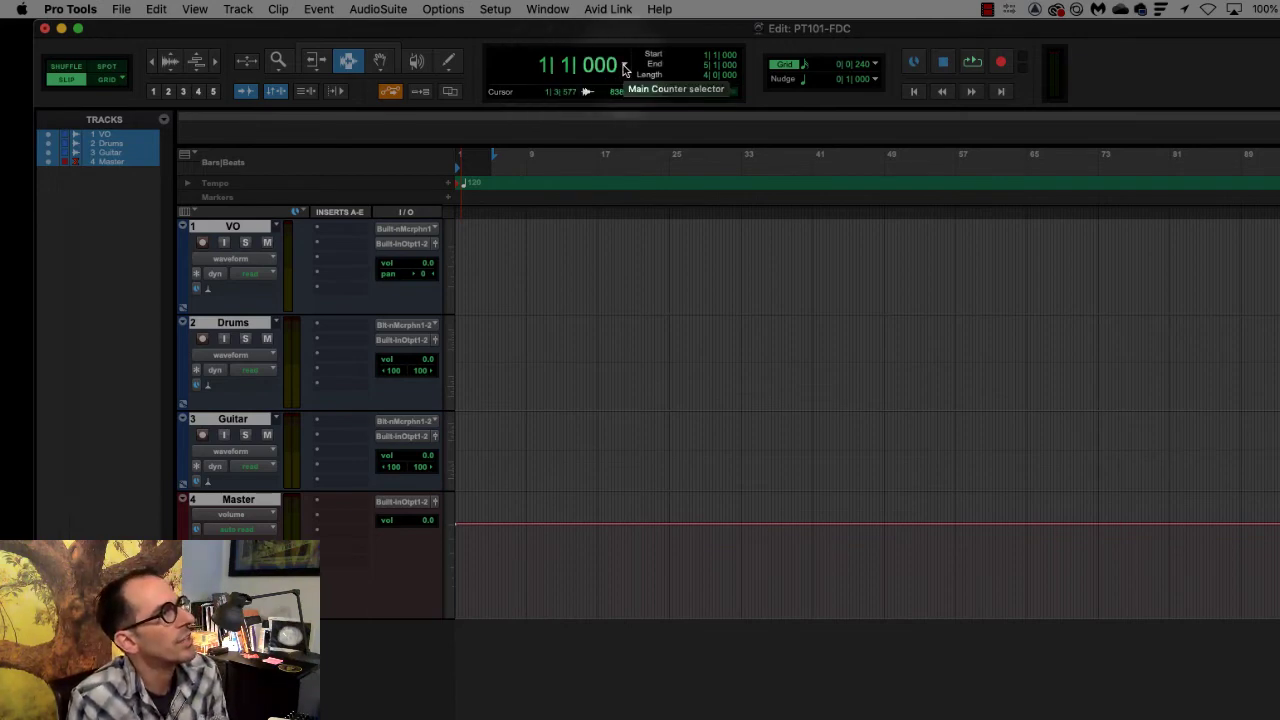
Switch the main counter to Timecode, then to Min:Secs.
click(195, 9)
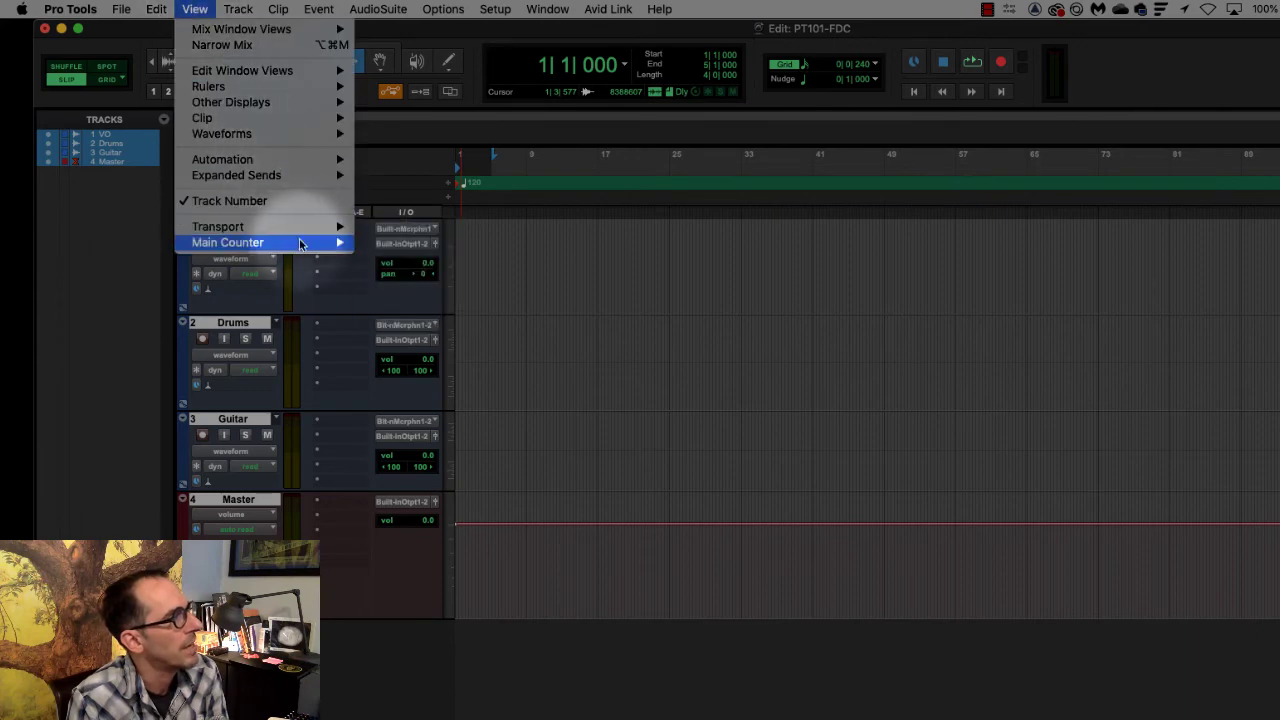
mouse_move(300, 242)
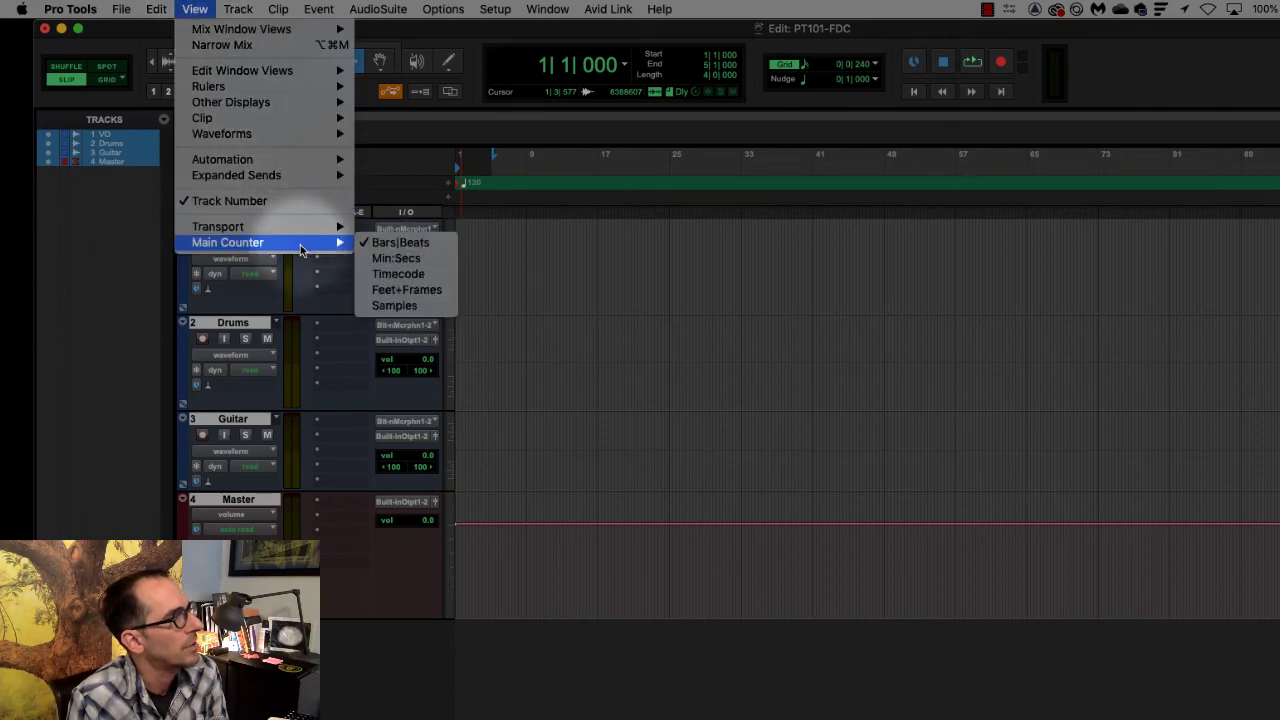
click(627, 66)
click(627, 66)
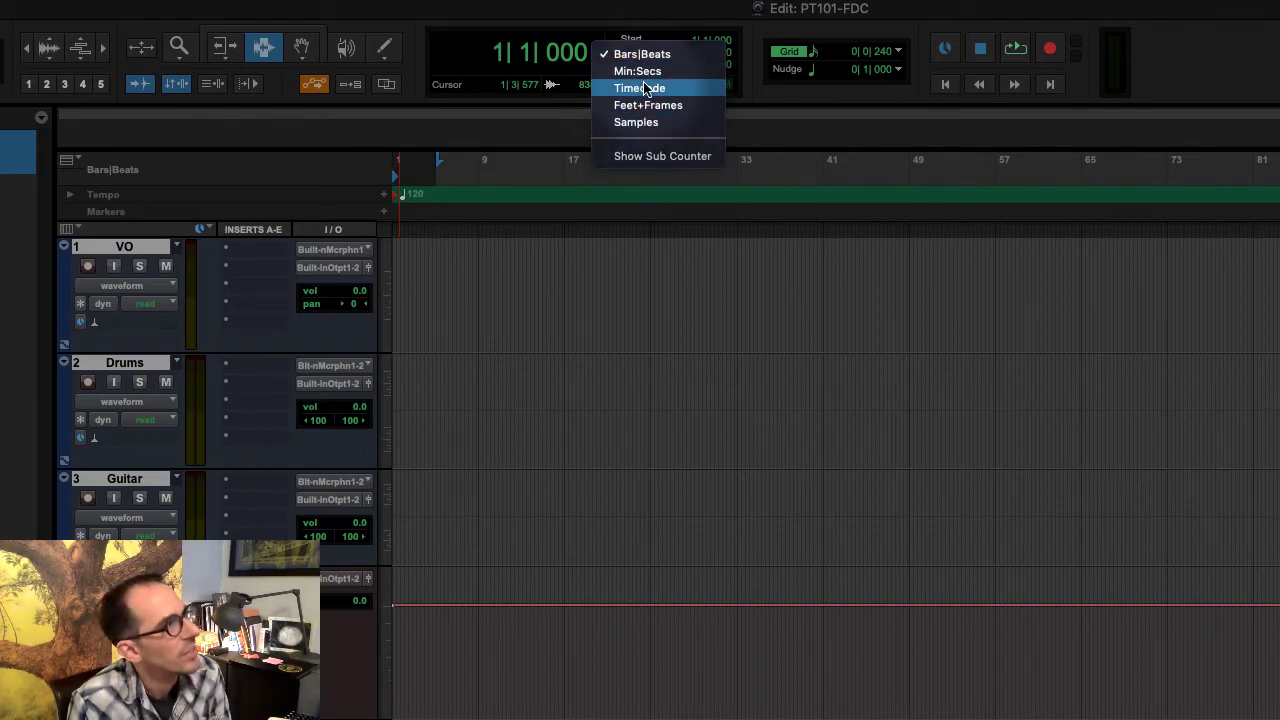
click(636, 88)
click(600, 60)
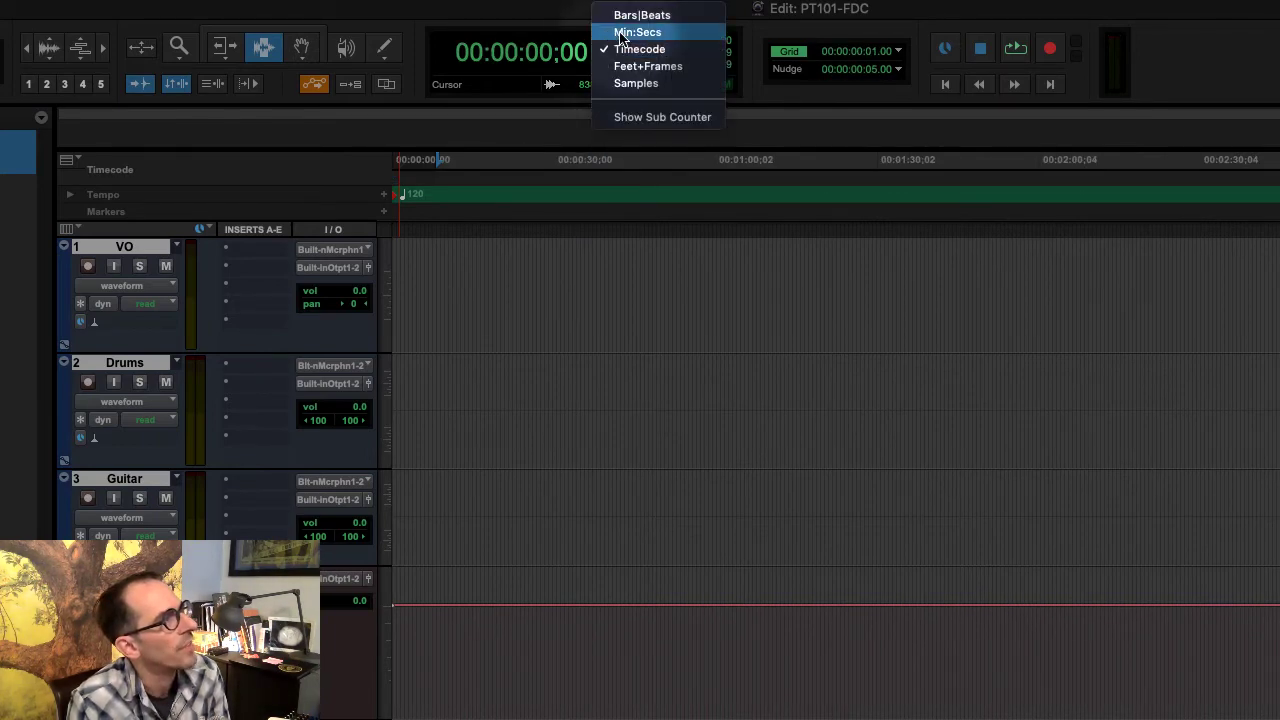
click(610, 32)
Preview Feet+Frames and Samples, then return the main counter to Bars|Beats.
click(606, 58)
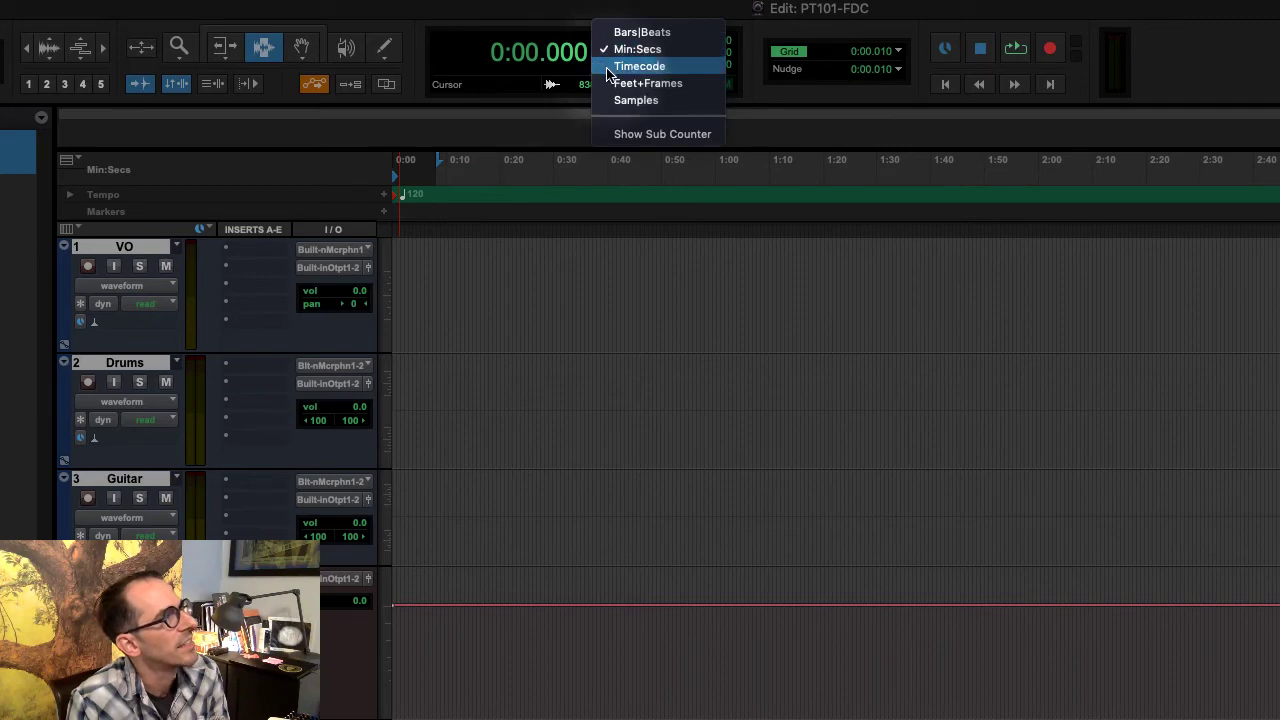
click(612, 64)
click(600, 60)
click(605, 66)
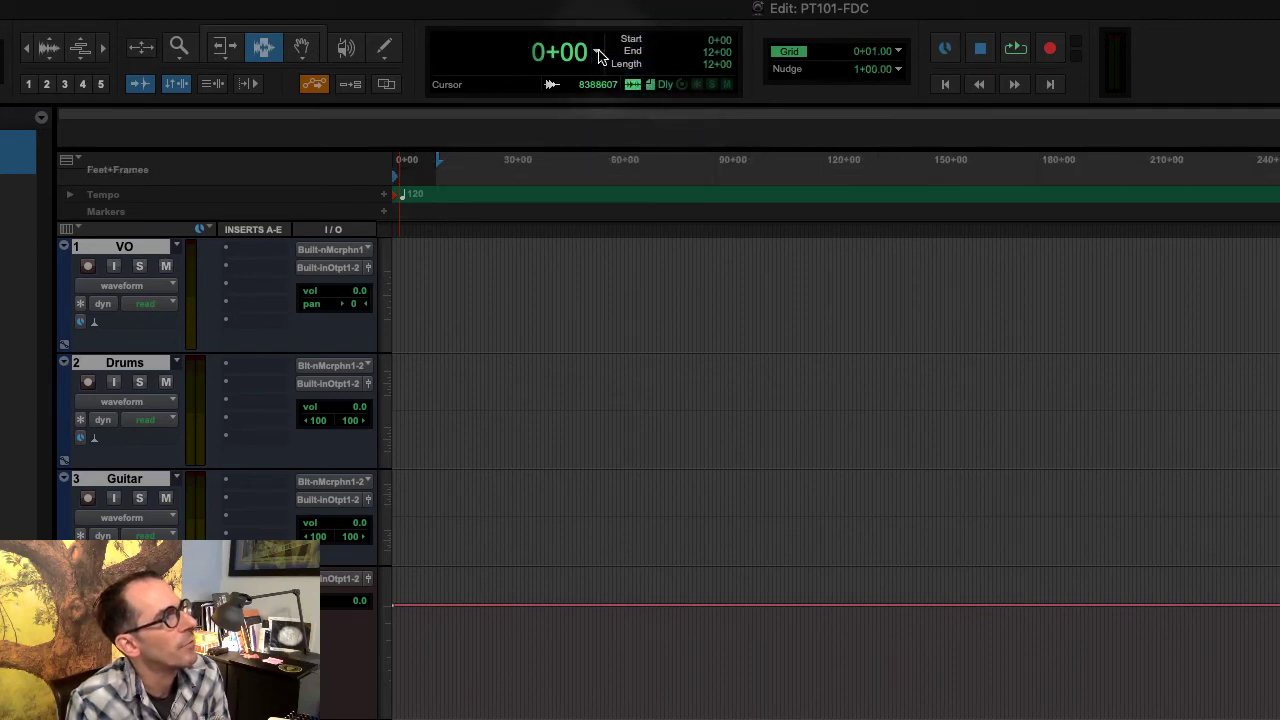
click(610, 52)
click(615, 77)
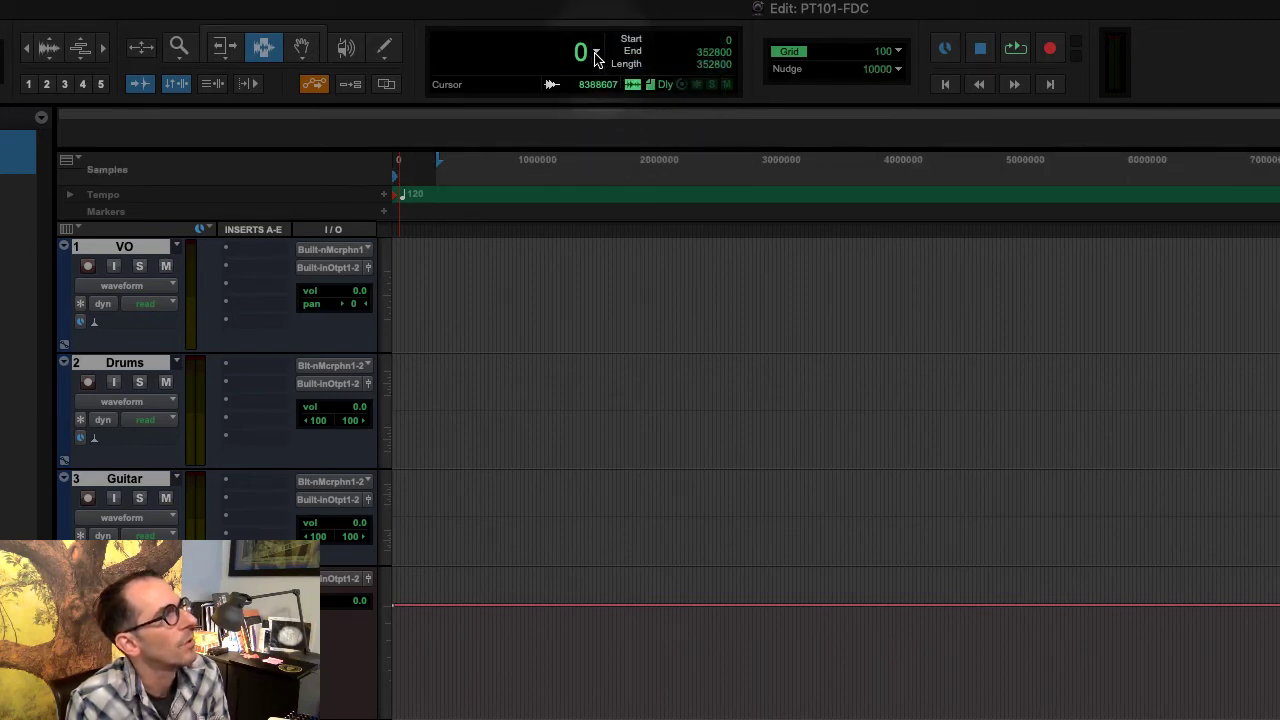
click(605, 56)
click(637, 5)
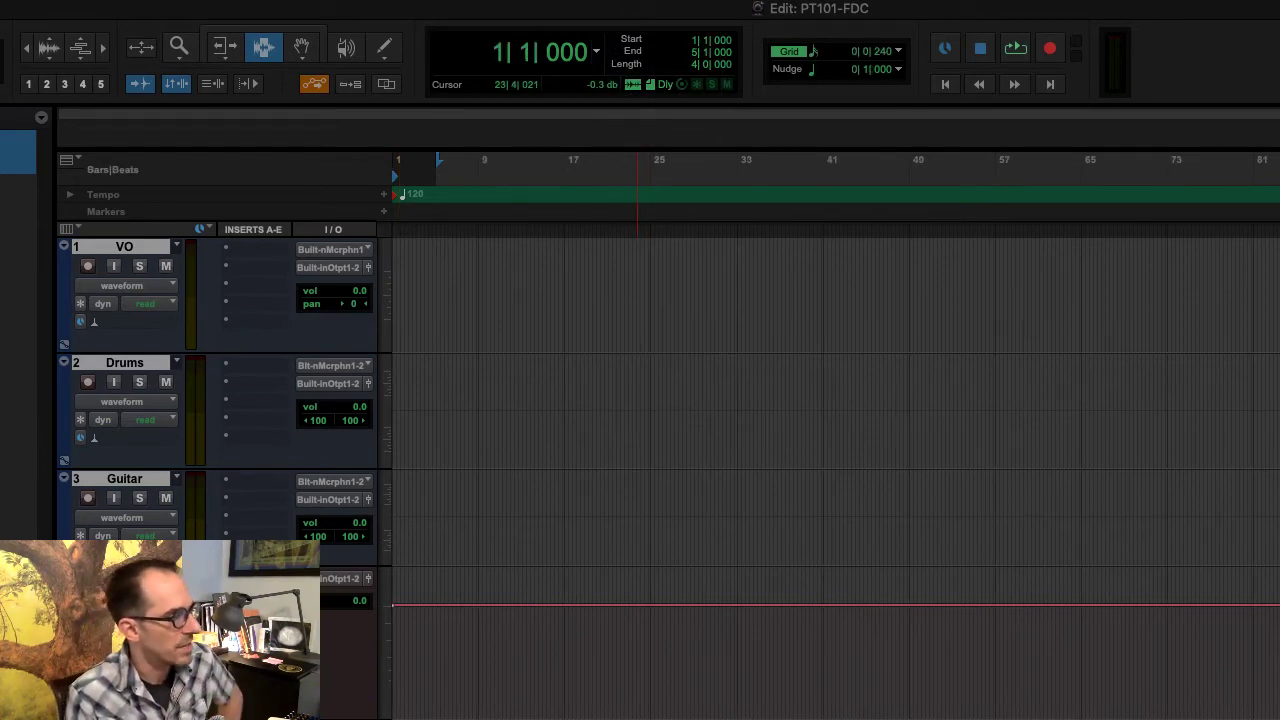
Show the Min:Secs sub counter, reading 0:00.000, beneath the Bars|Beats main counter.
key(super+Tab)
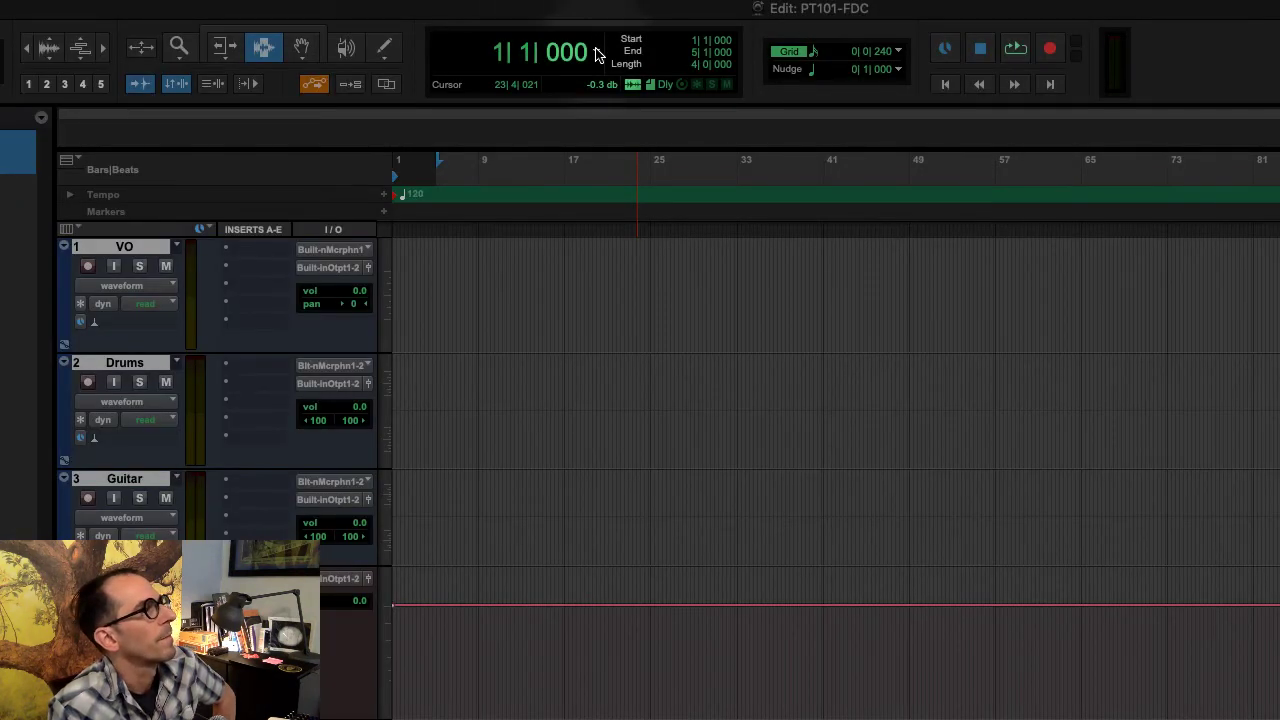
click(596, 53)
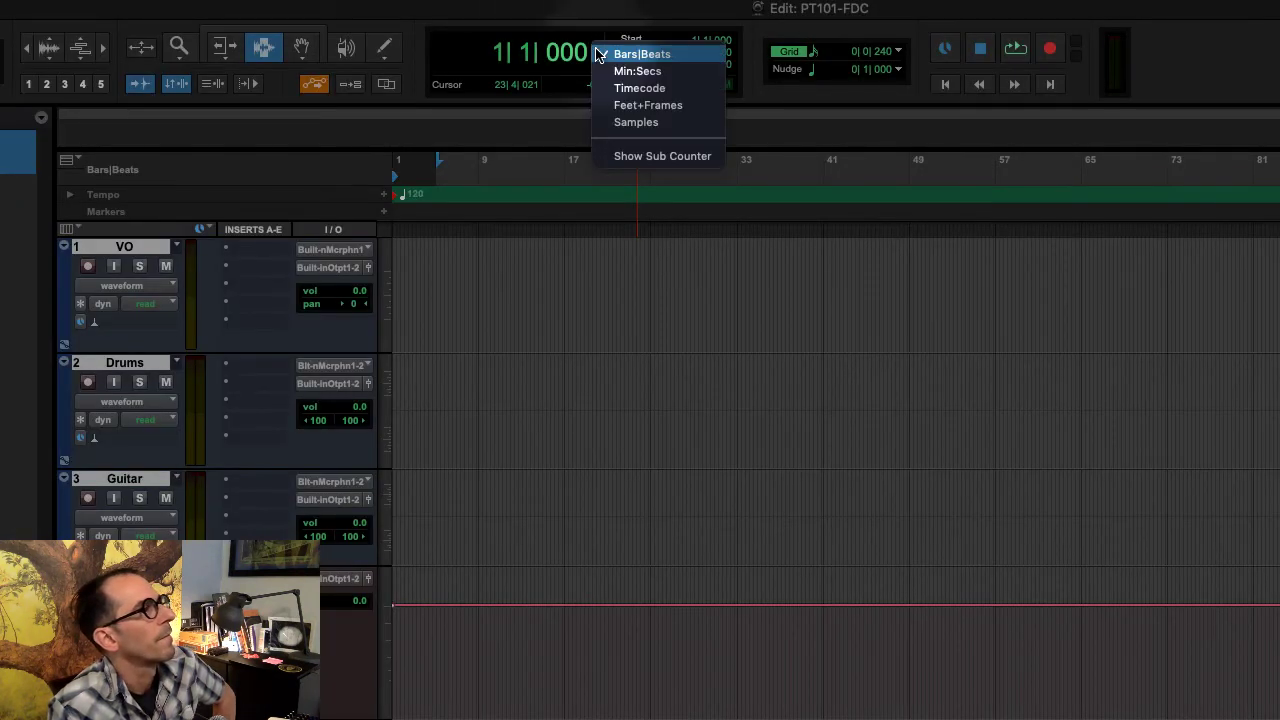
click(716, 160)
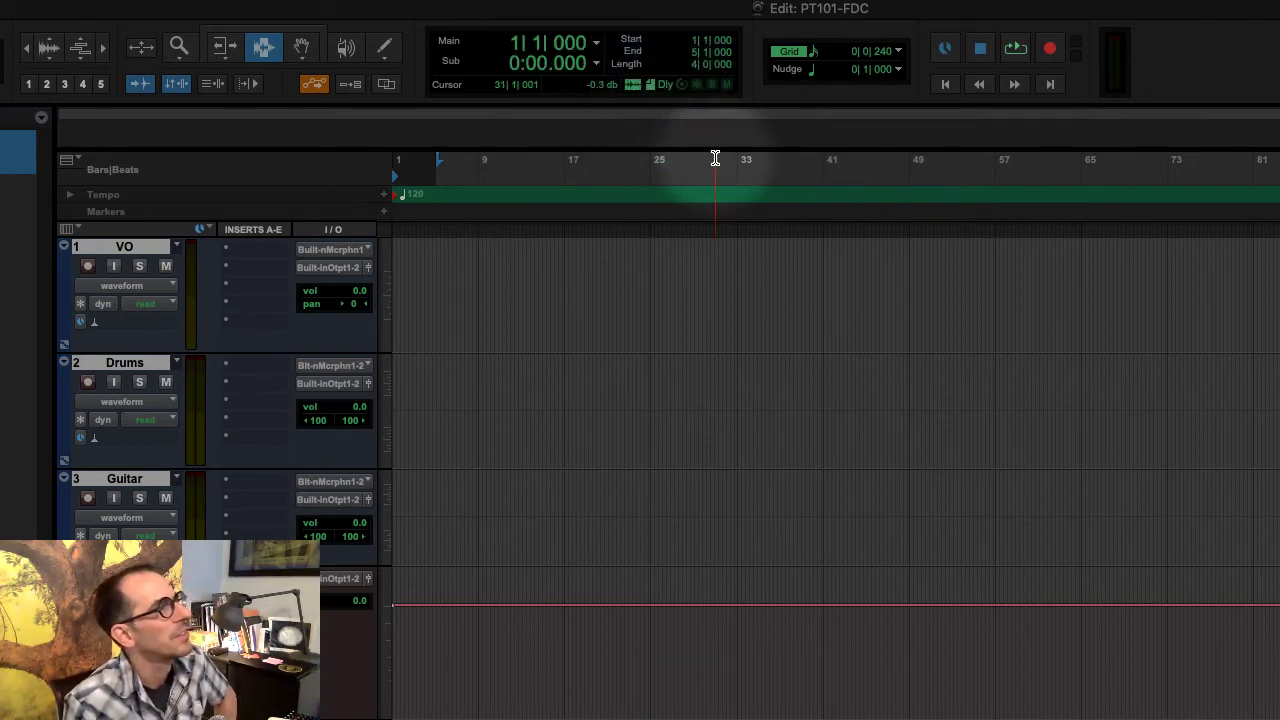
Try Timecode on the main counter, keep the sub counter at Min:Secs, then restore Bars|Beats.
click(594, 45)
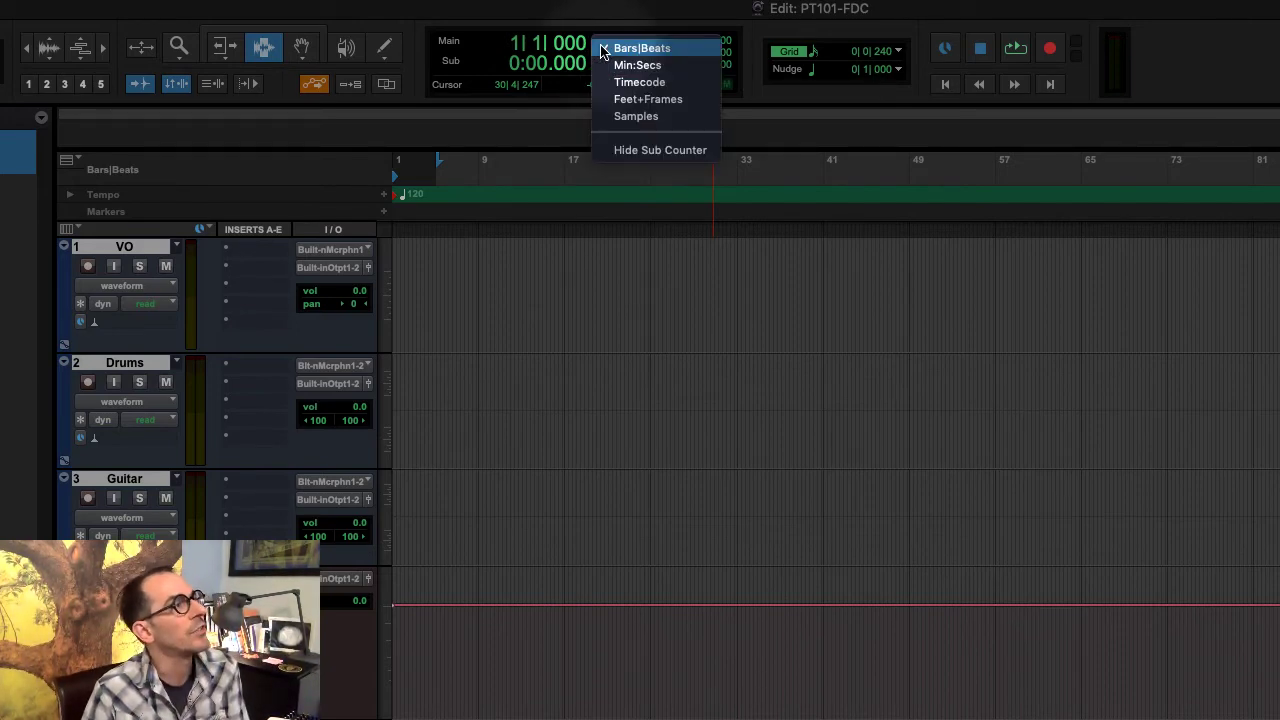
click(677, 90)
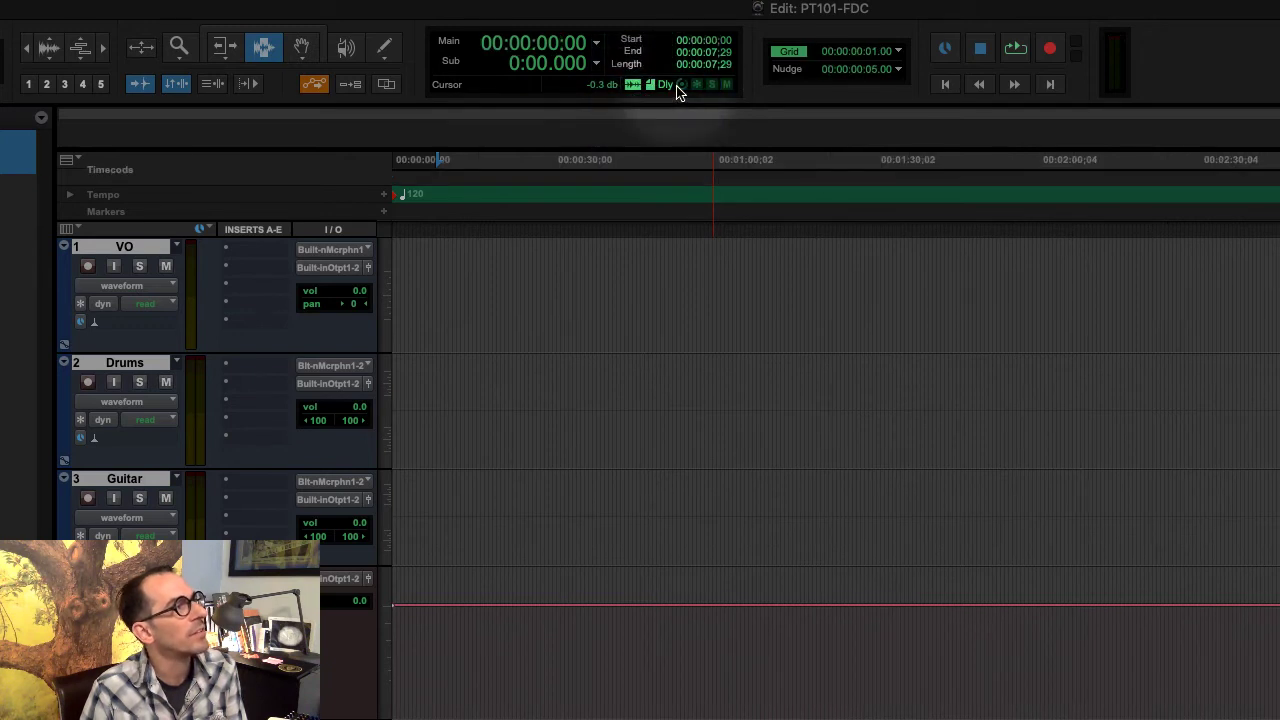
click(597, 66)
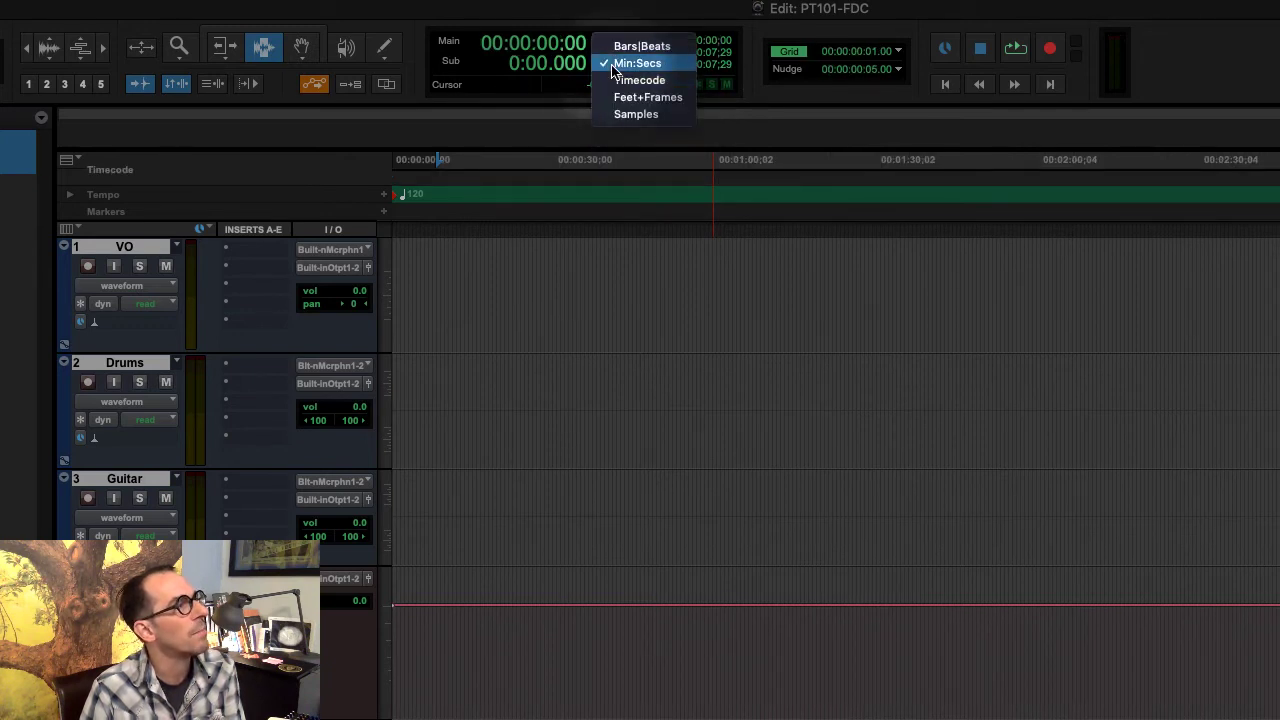
click(614, 68)
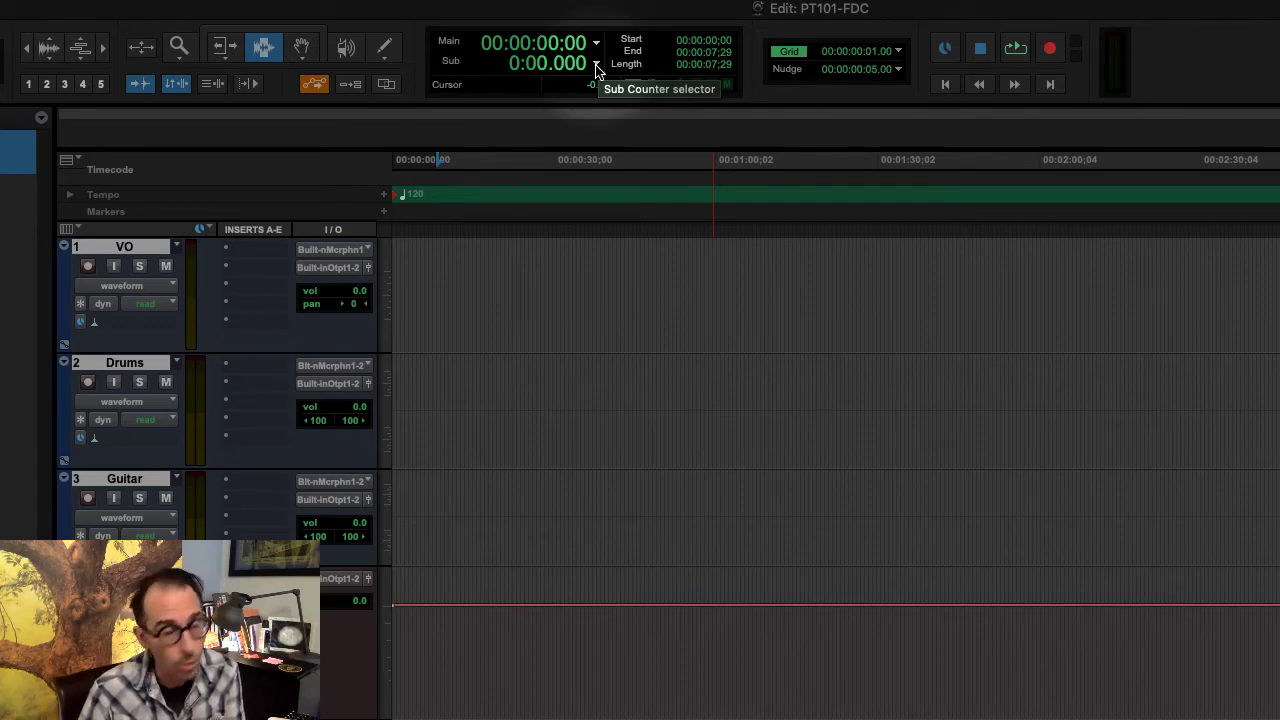
click(596, 43)
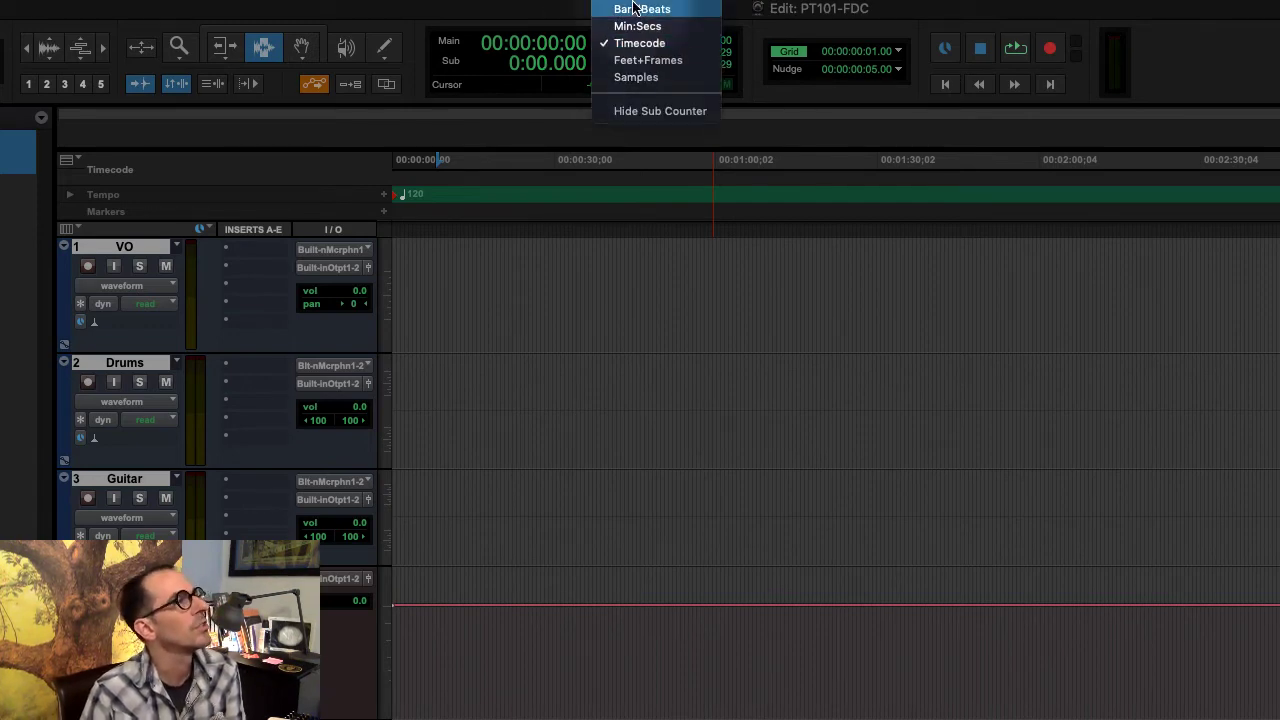
click(632, 8)
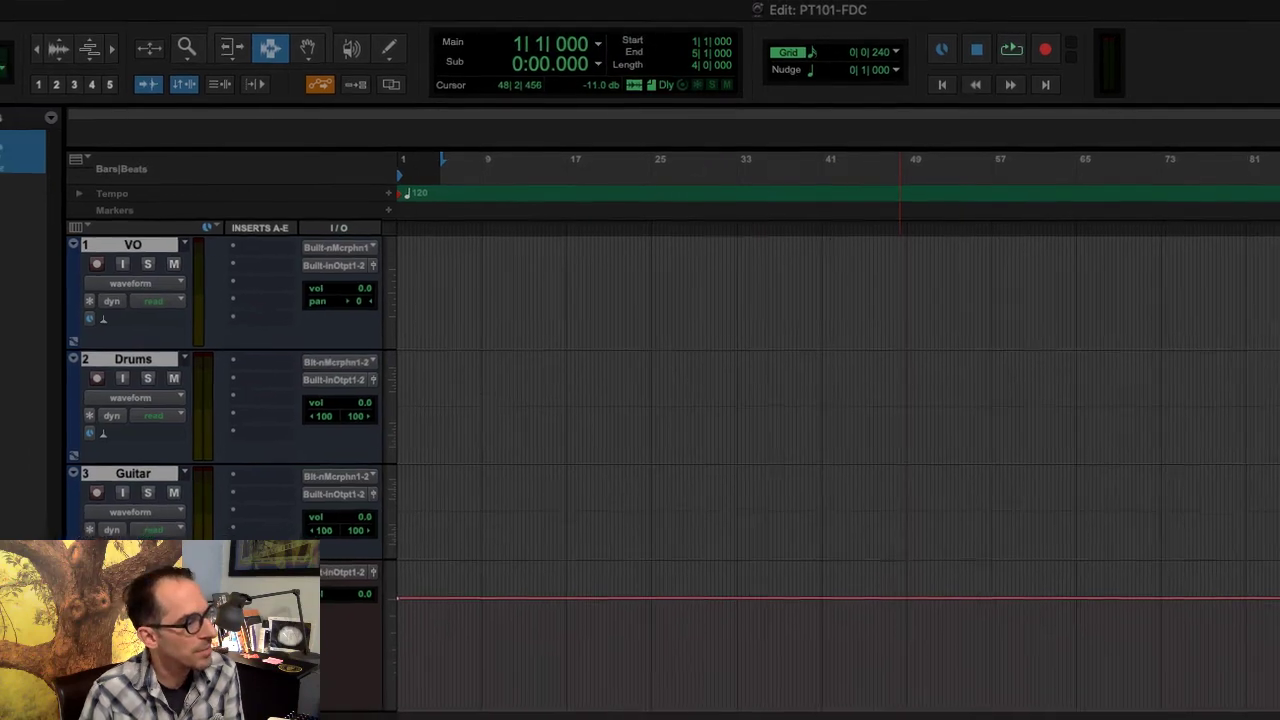
Switch to the e-book and scroll to page 93's sub-counter steps.
key(super+Tab)
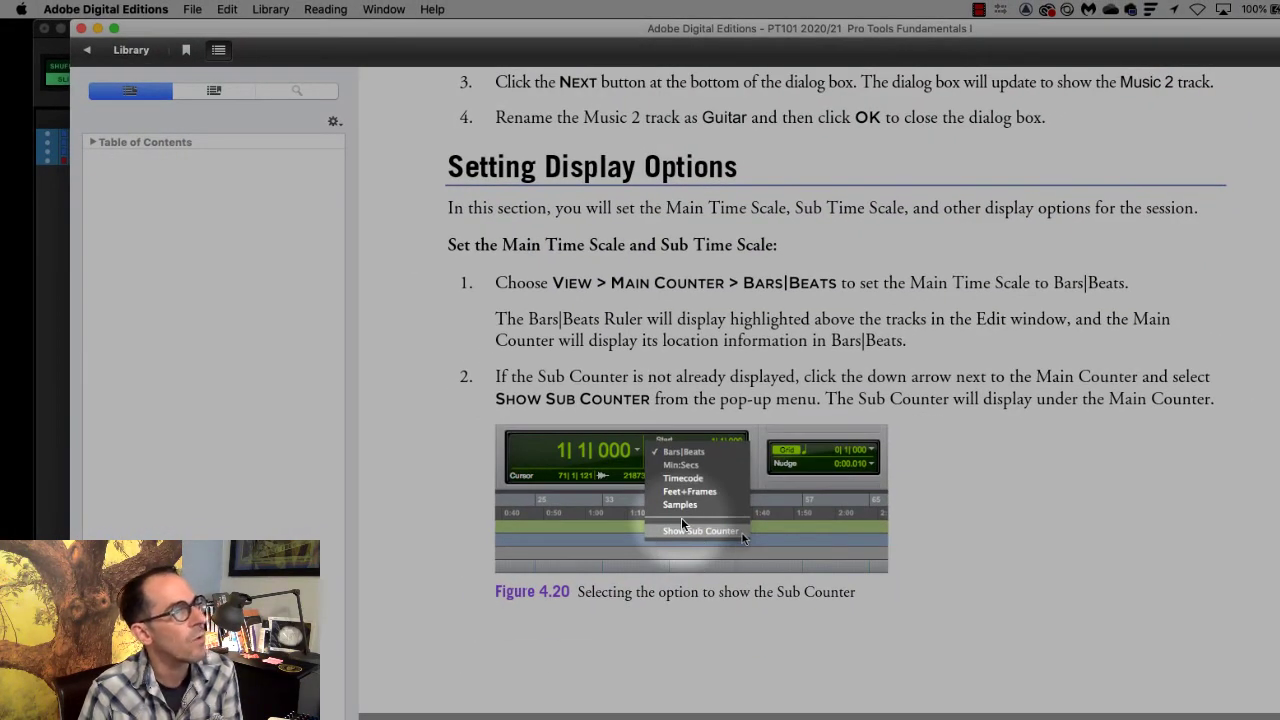
scroll(784, 607, down, 3)
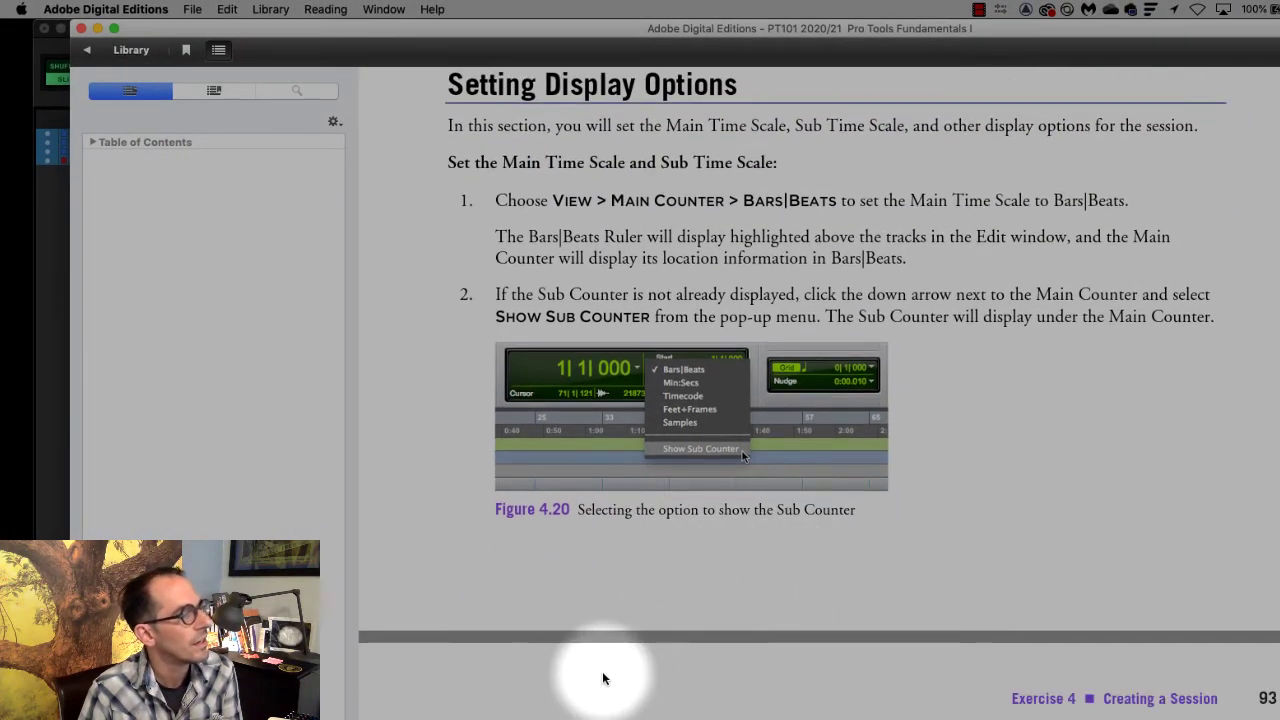
scroll(602, 679, down, 7)
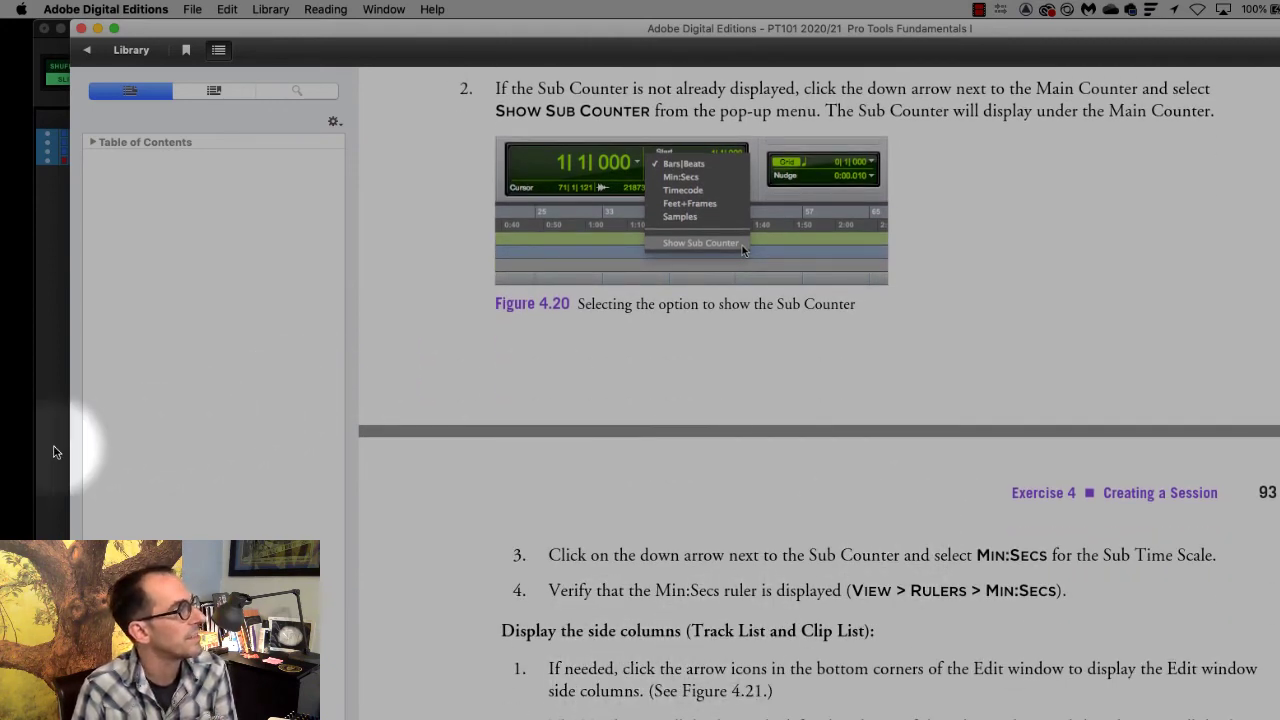
click(51, 449)
click(617, 77)
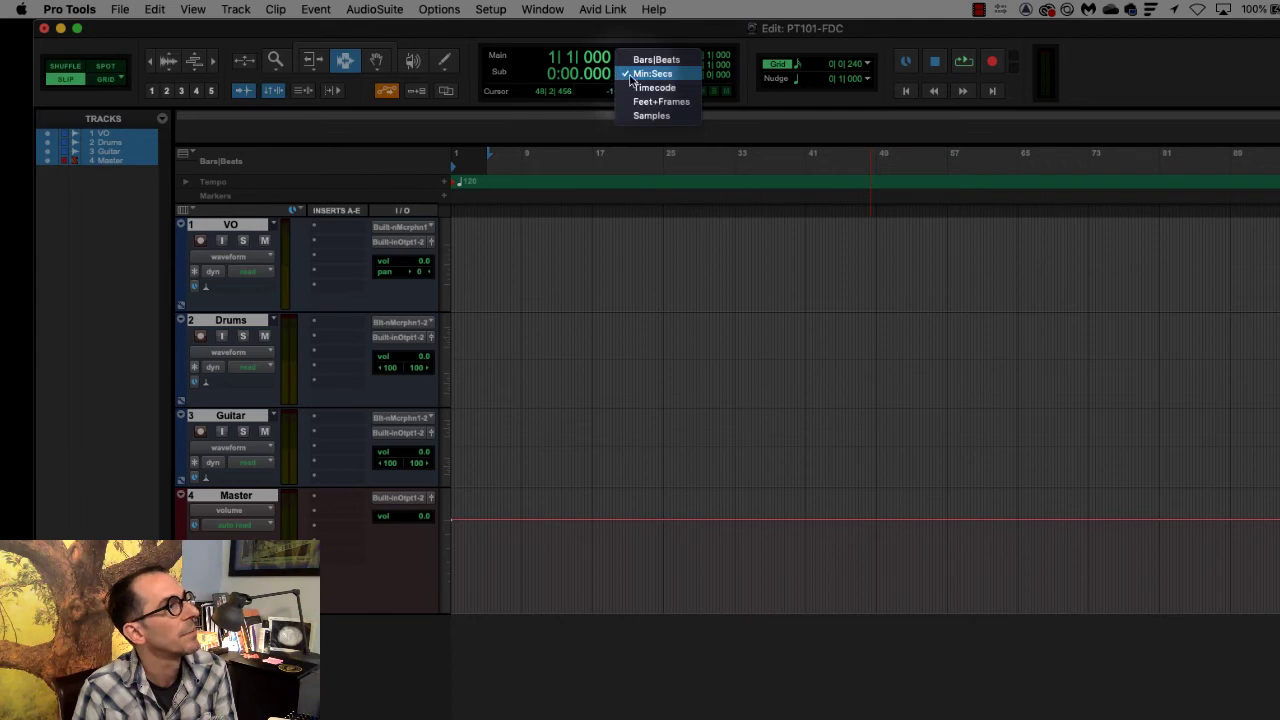
click(646, 76)
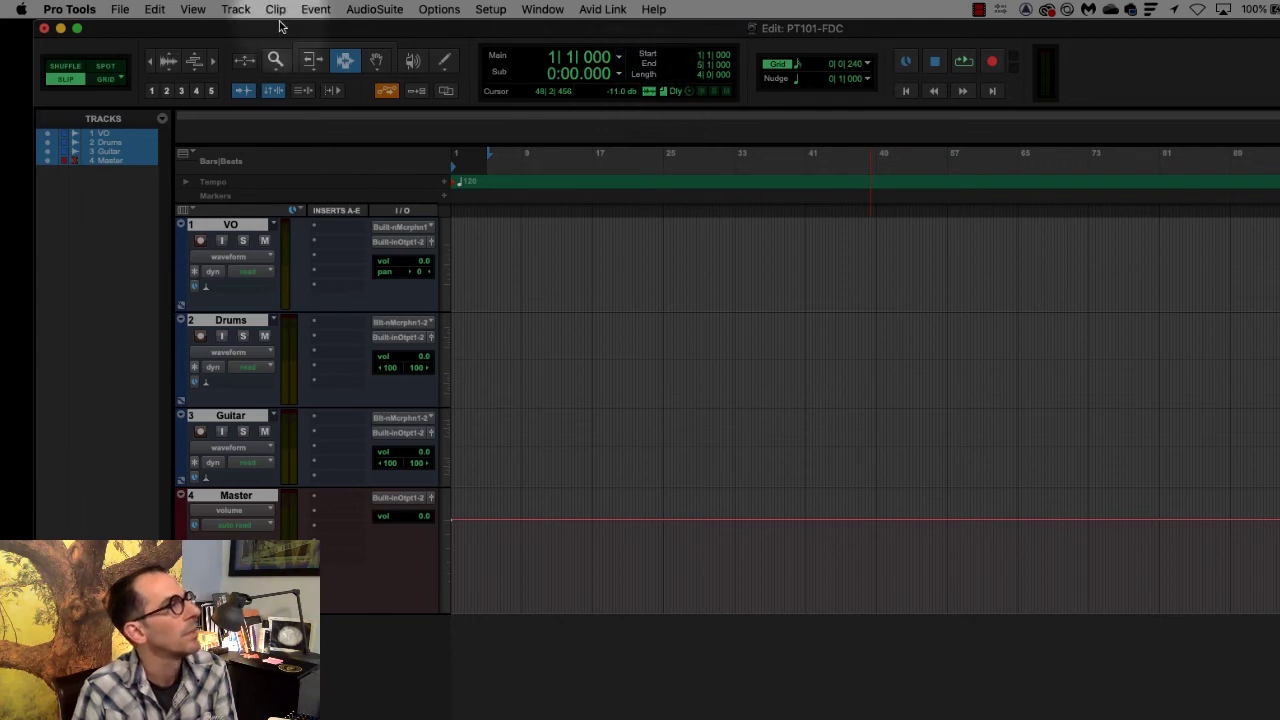
click(193, 9)
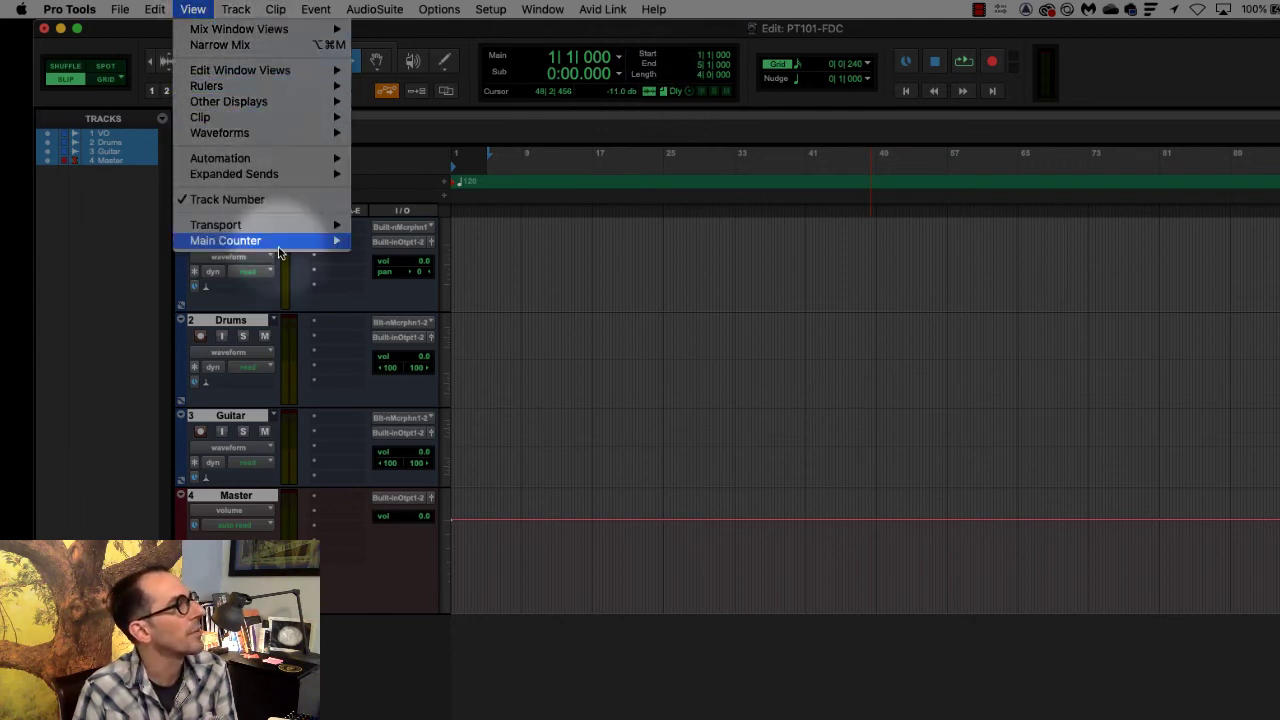
mouse_move(260, 240)
click(740, 252)
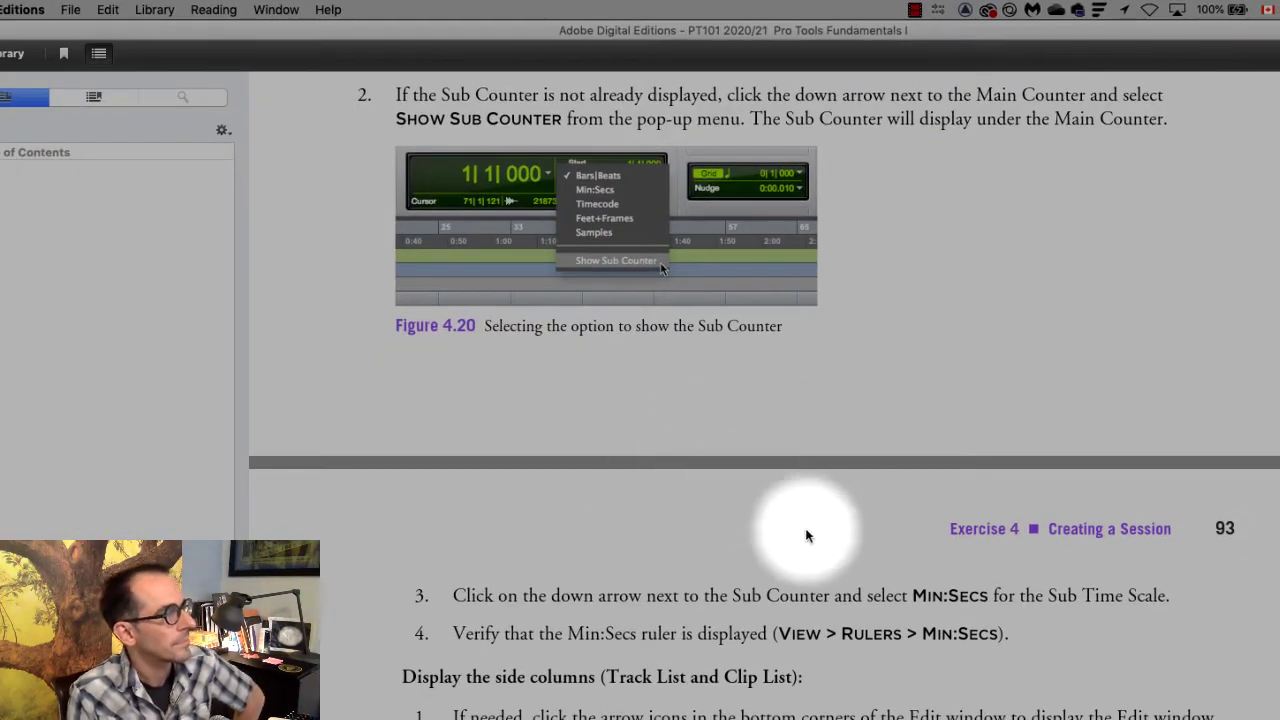
Scroll the e-book down to the 'Display the side columns (Track List and Clip List)' section.
scroll(840, 587, down, 5)
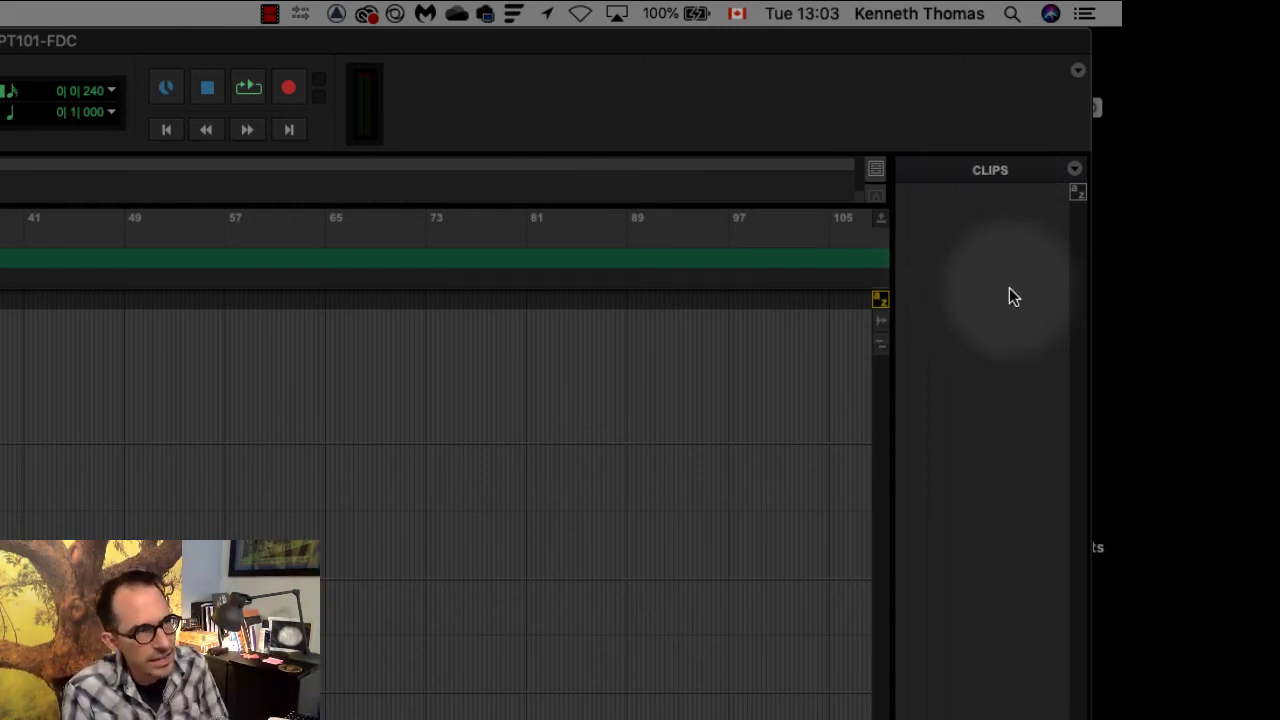
Set a play position in the Edit window timeline.
click(833, 390)
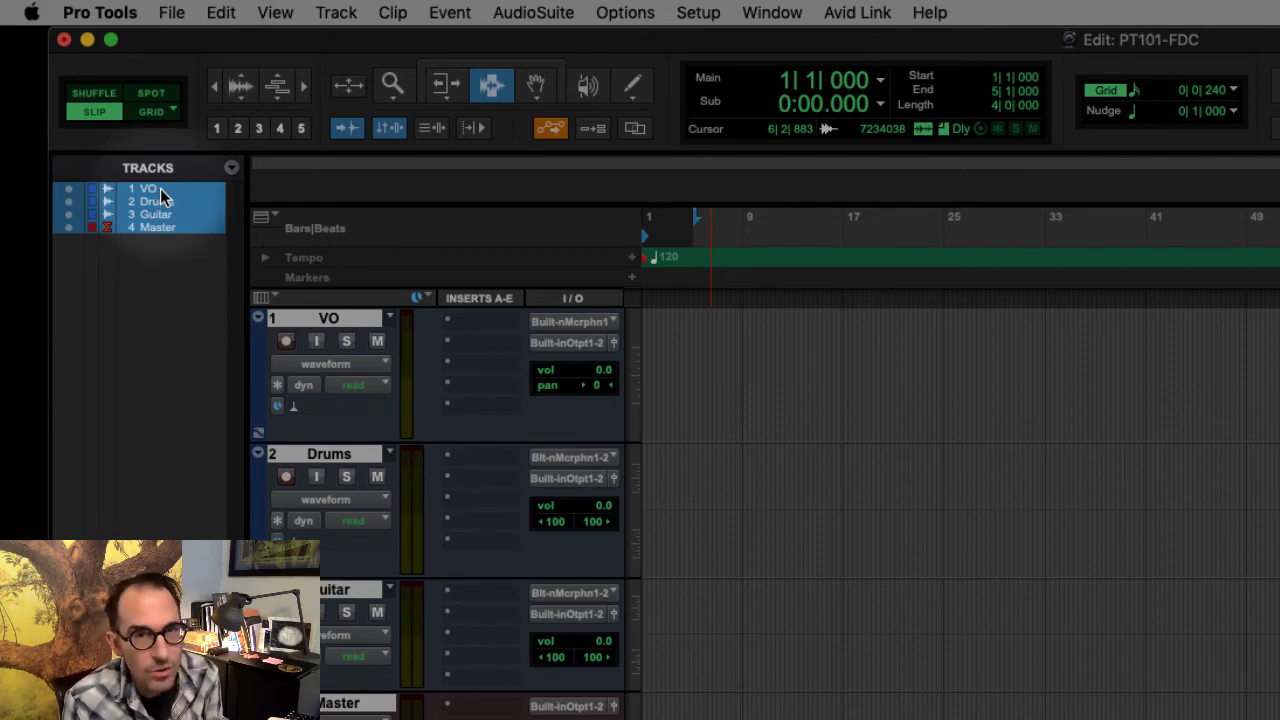
Select single tracks (Master, Drums, Guitar, VO) from the Tracks List and track nameplates.
click(160, 228)
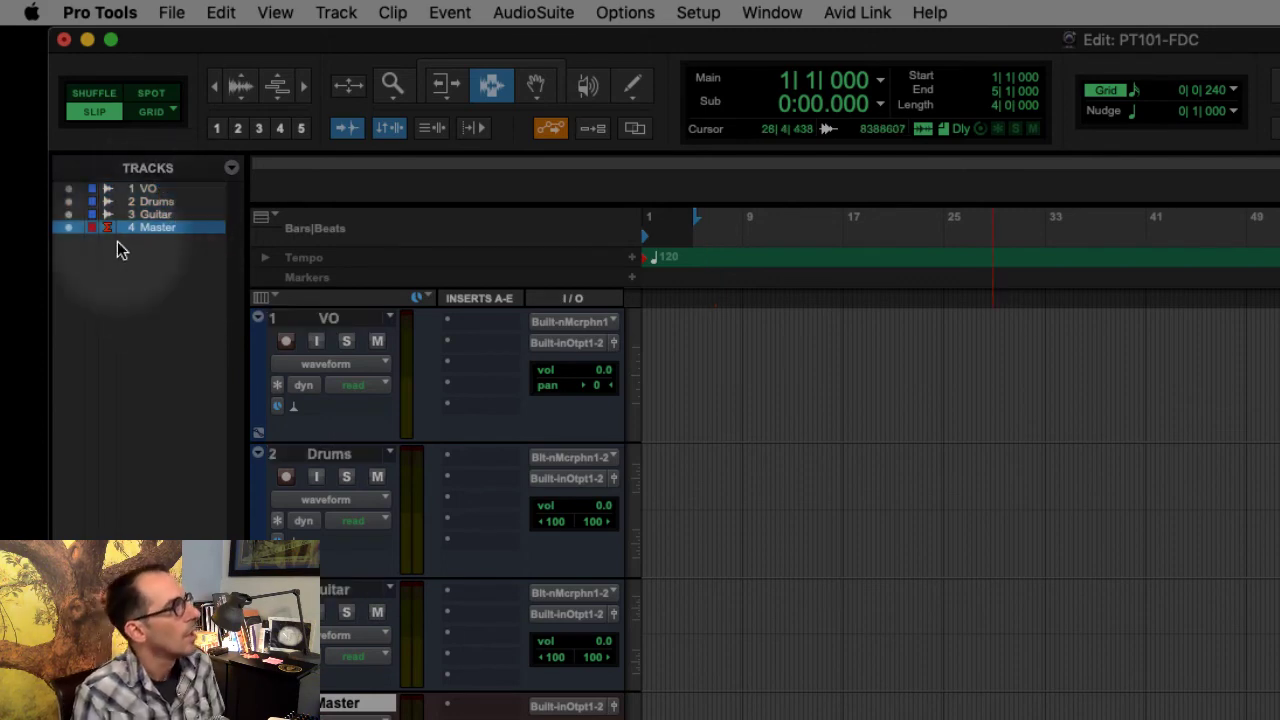
click(166, 202)
click(172, 215)
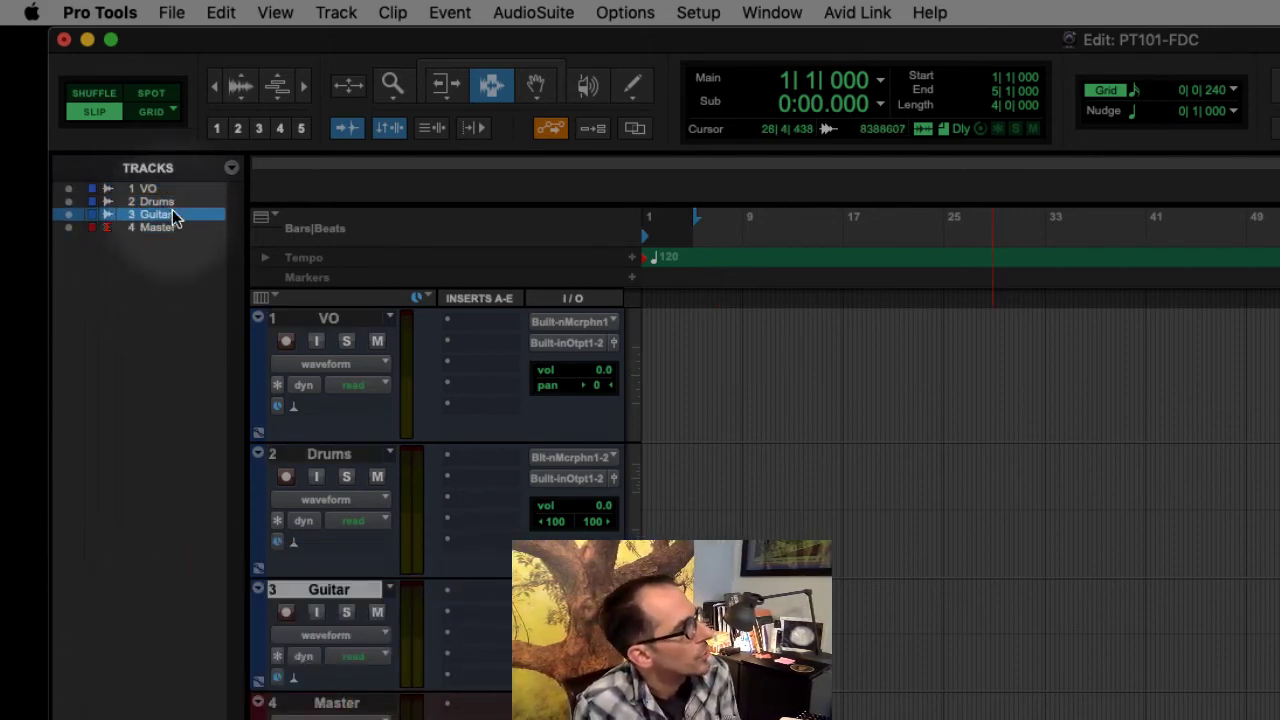
click(340, 455)
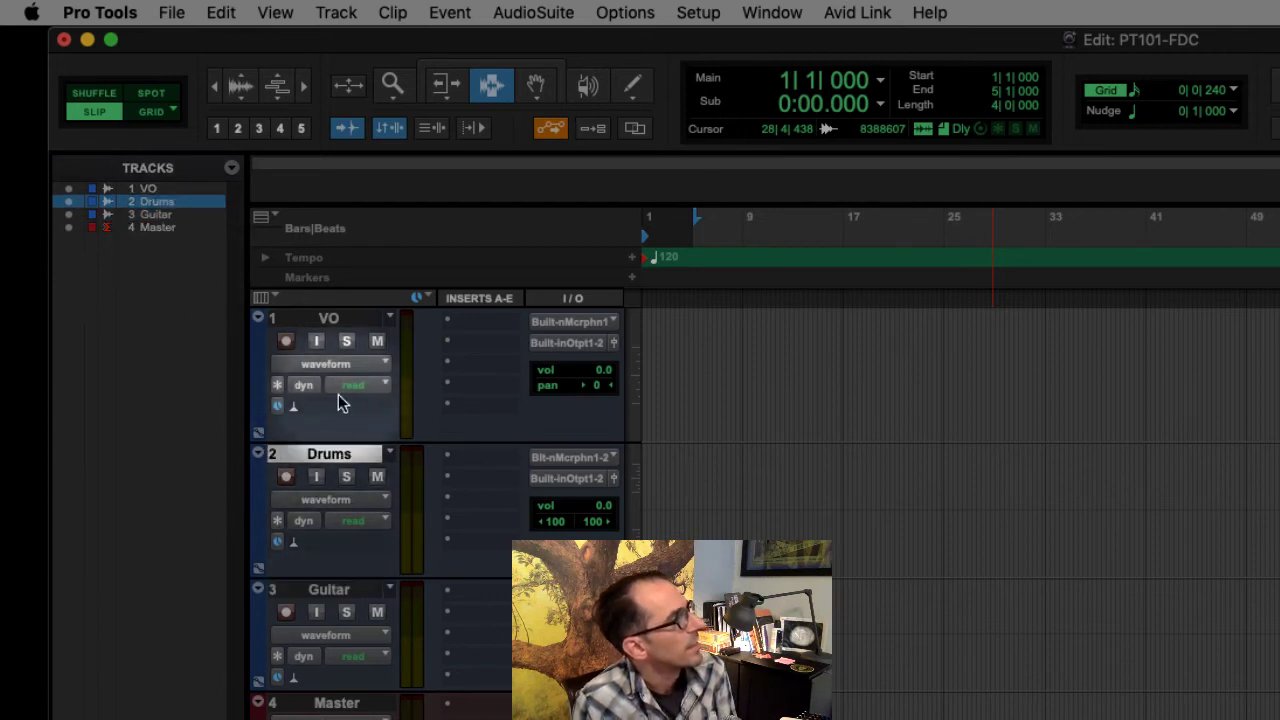
click(323, 318)
click(334, 455)
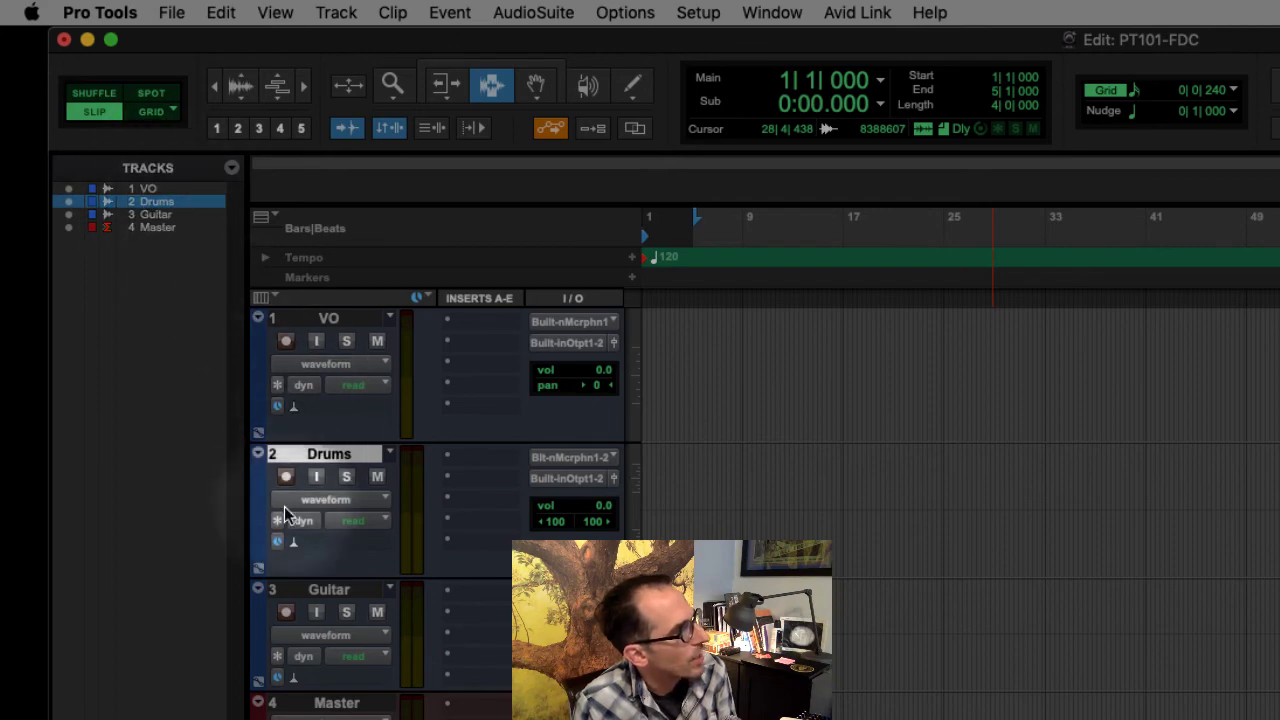
Select Guitar, Master, Guitar, Drums, VO and Drums one at a time via their nameplates.
click(343, 591)
click(344, 704)
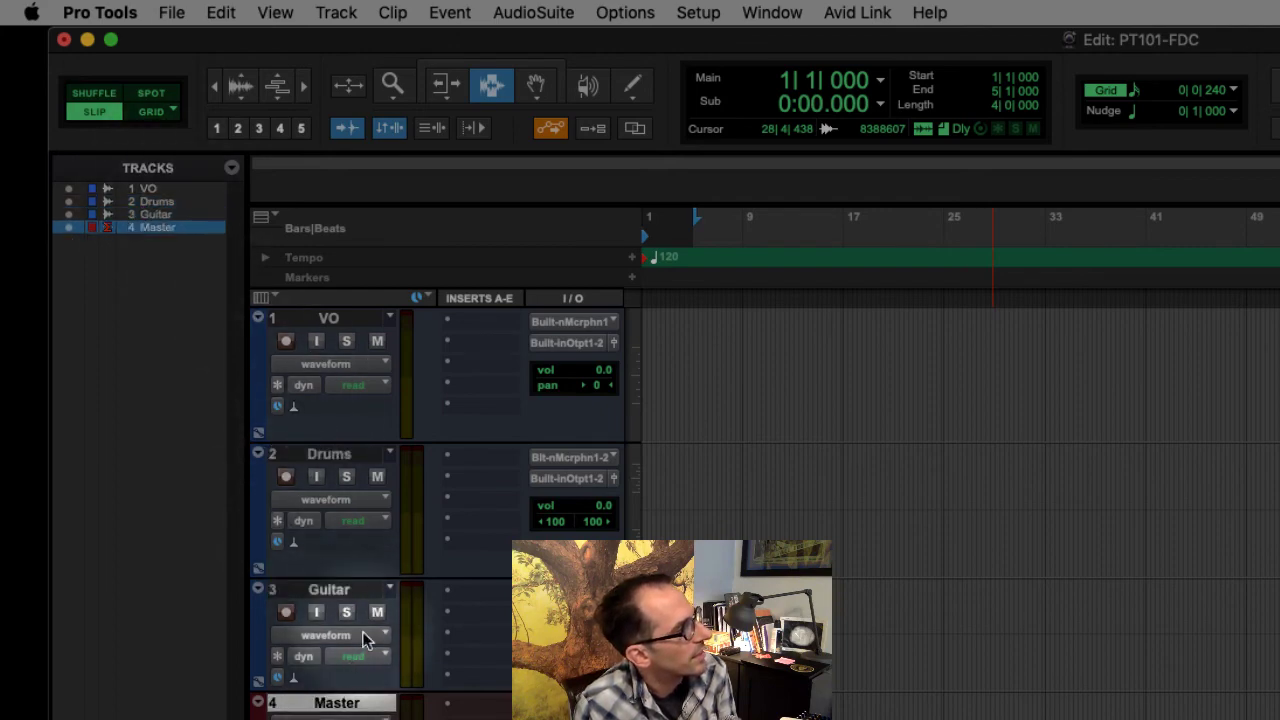
click(353, 586)
click(366, 452)
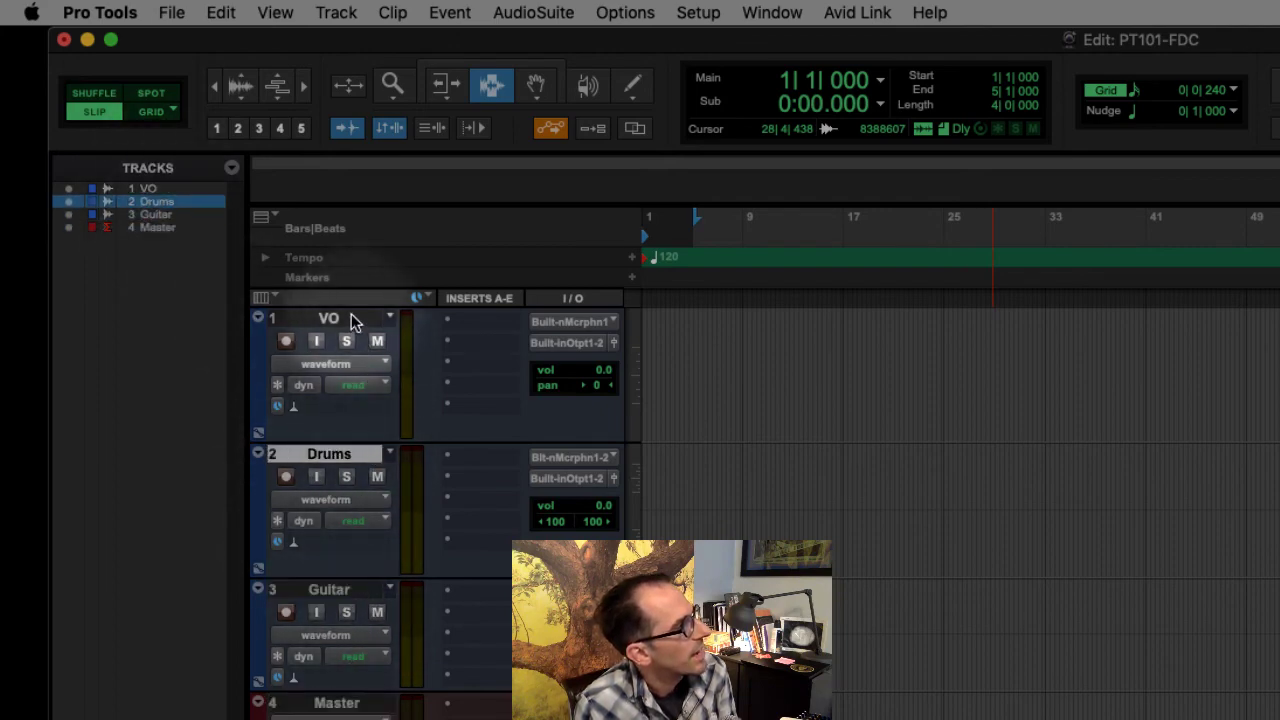
click(351, 318)
click(362, 453)
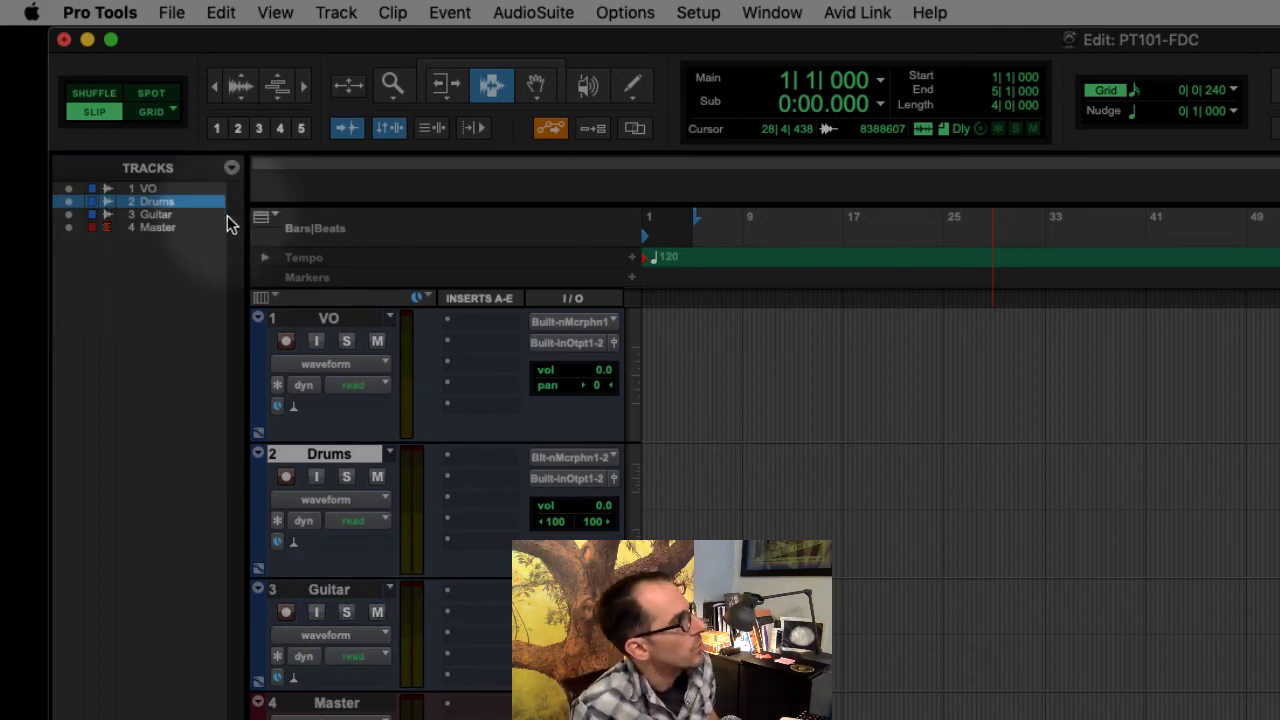
Select the range VO through Guitar, then finish with only Drums selected.
click(178, 190)
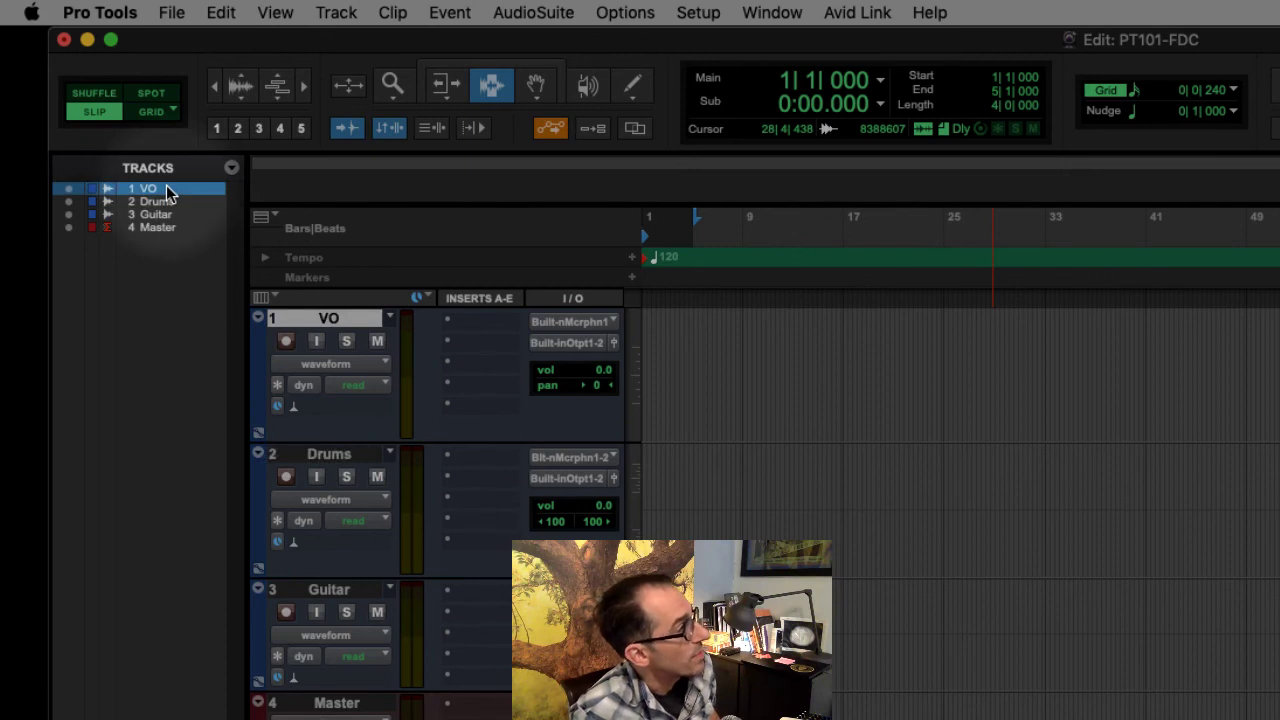
shift+click(180, 214)
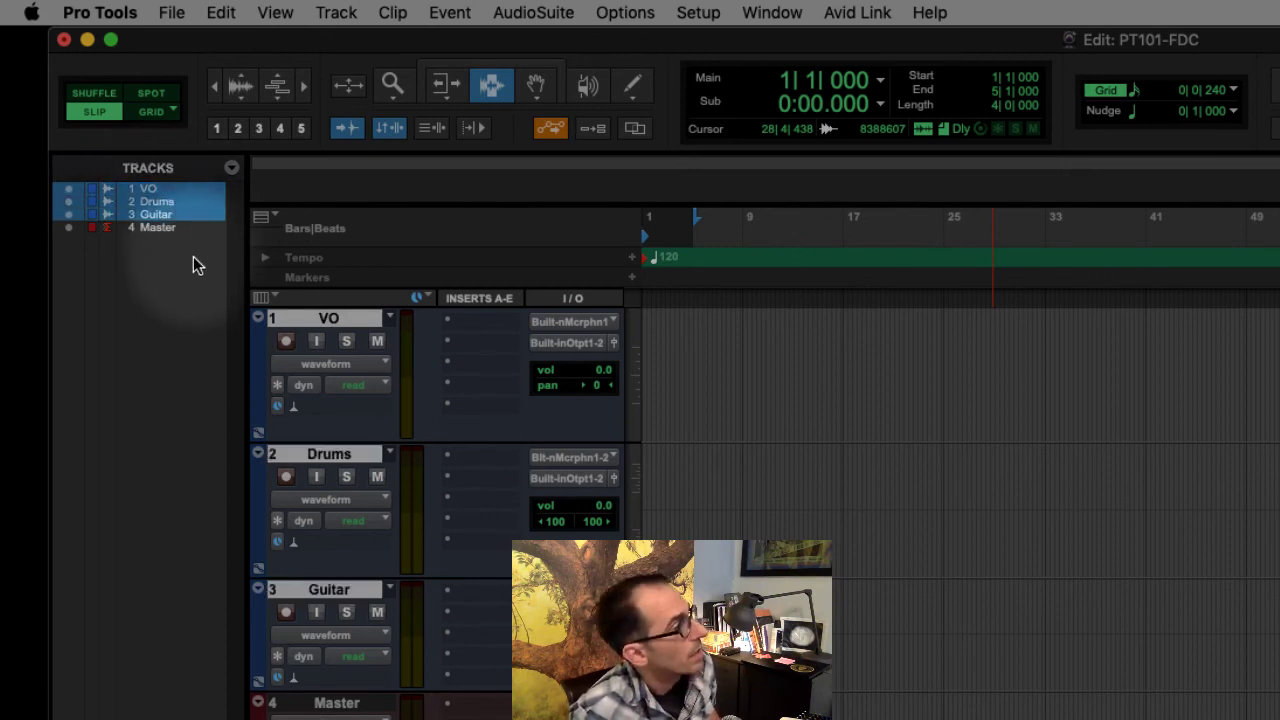
click(336, 703)
click(338, 592)
click(335, 458)
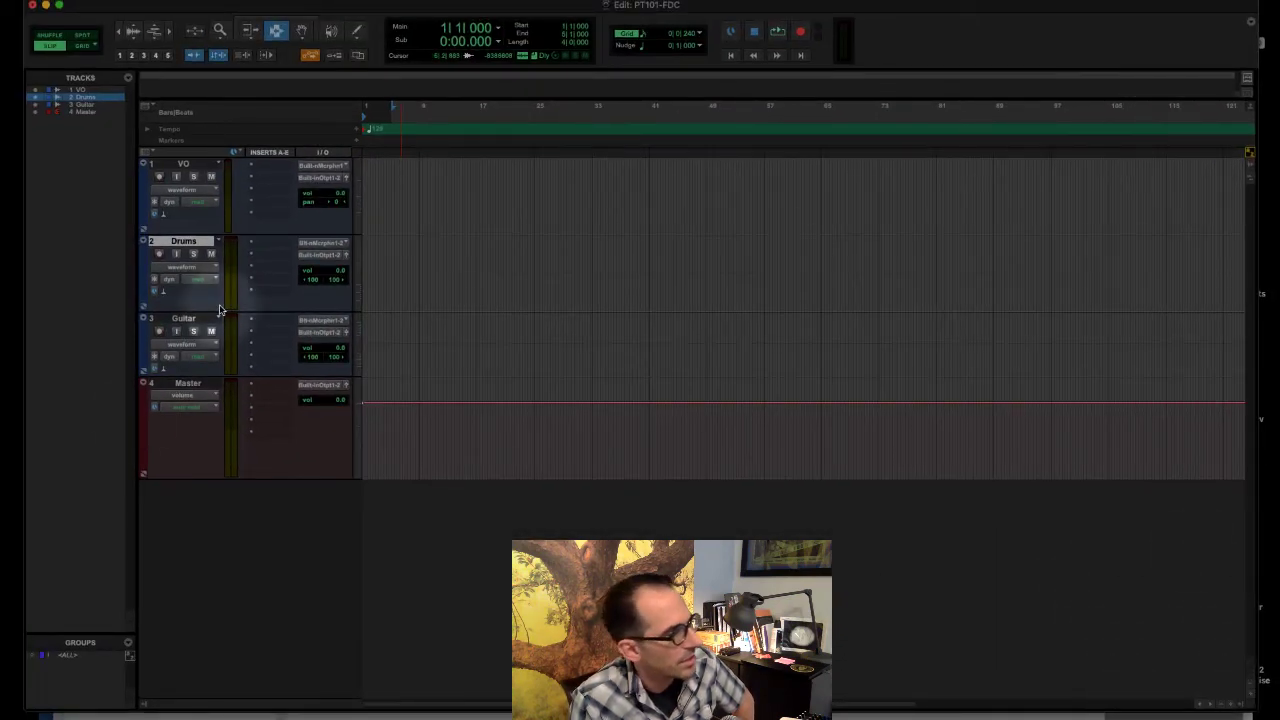
Enlarge the Edit window and hide, then reshow, the Tracks and Groups column.
click(143, 705)
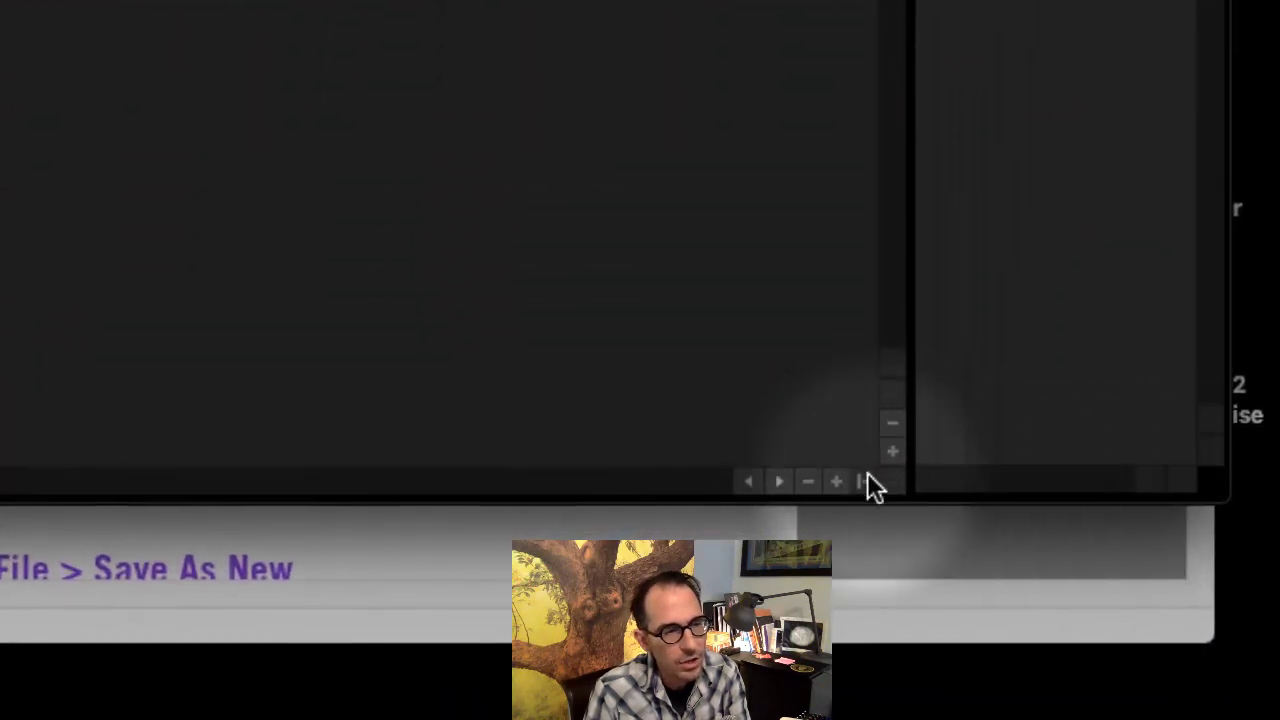
click(867, 484)
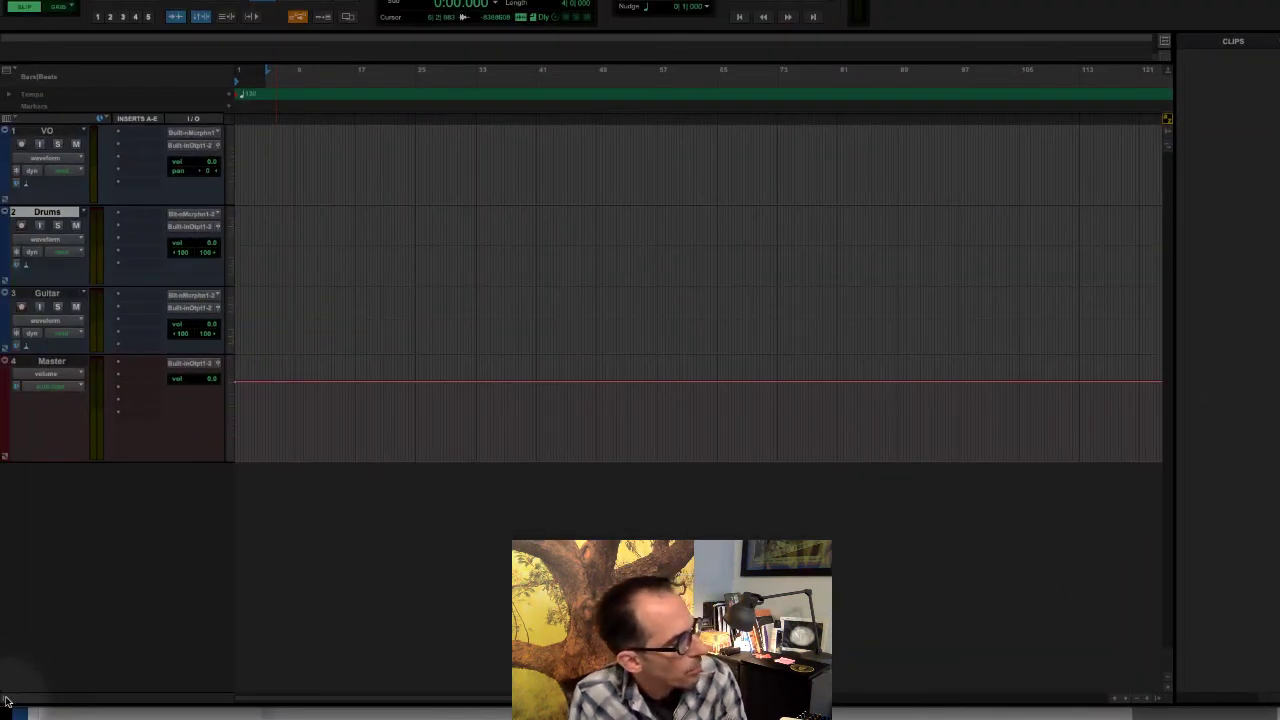
click(5, 700)
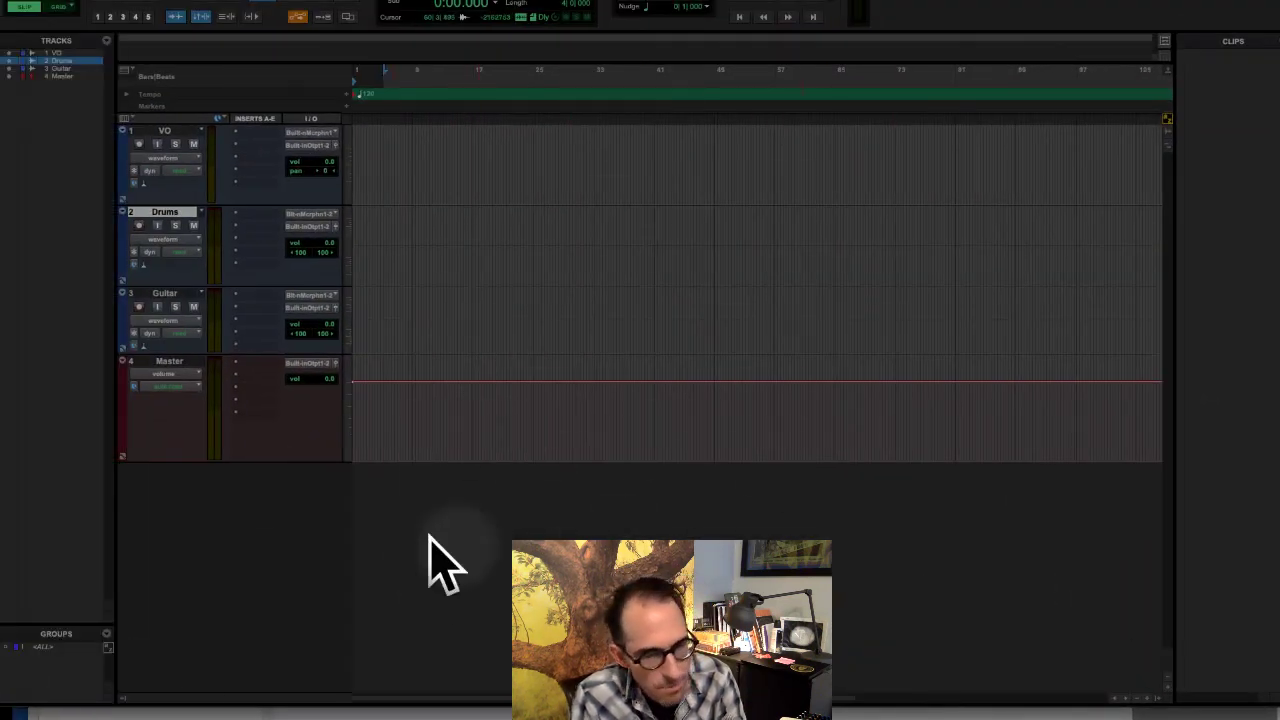
click(123, 700)
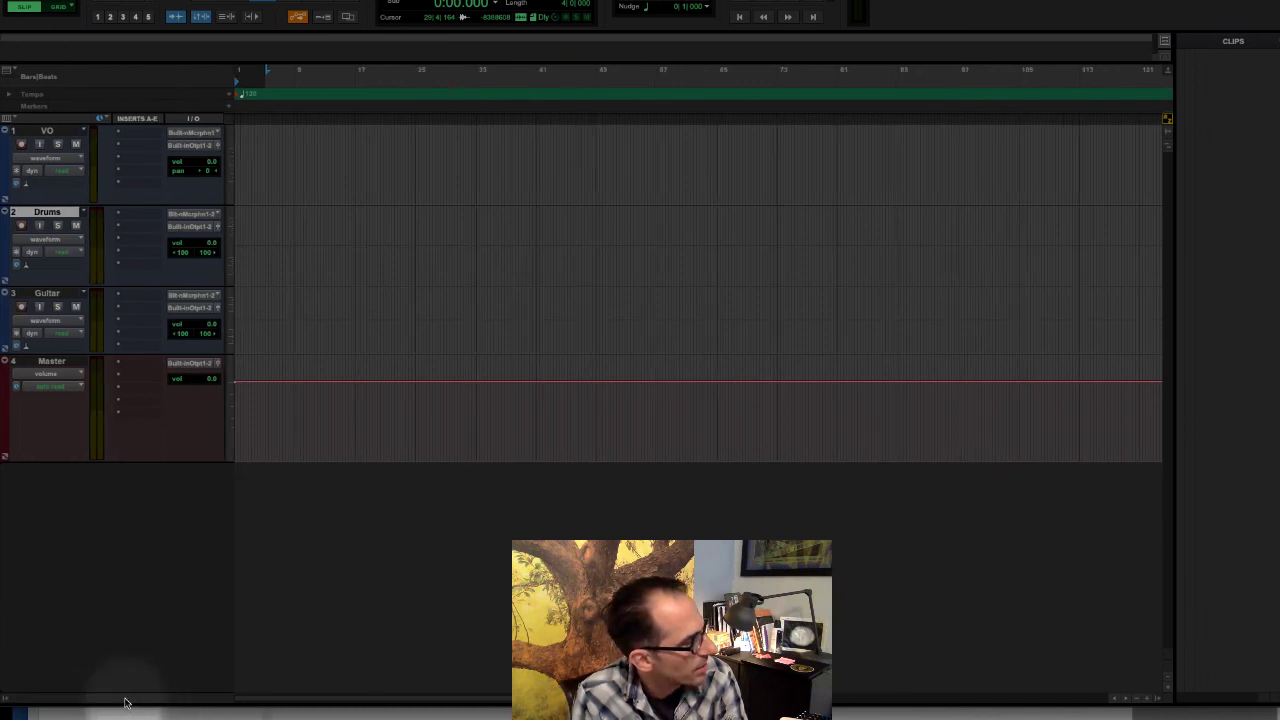
click(8, 700)
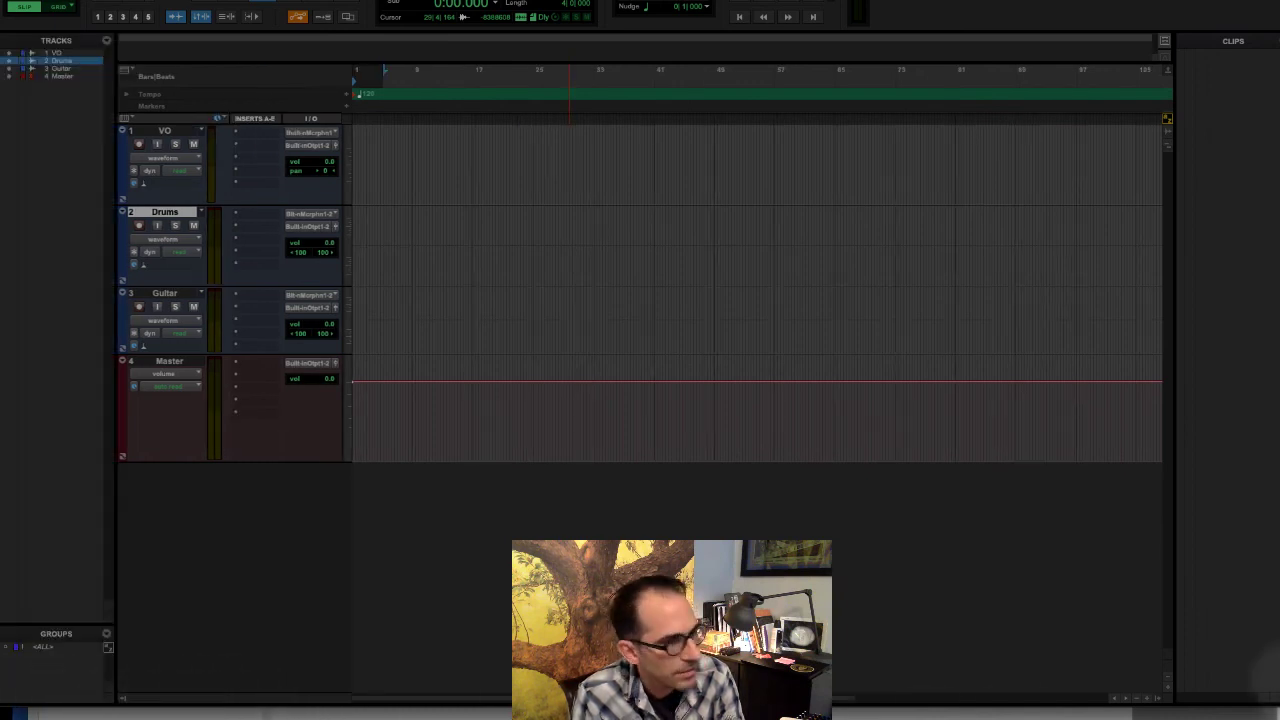
Hide and reshow the Clips list, then scroll down in the exercise manual.
click(1158, 700)
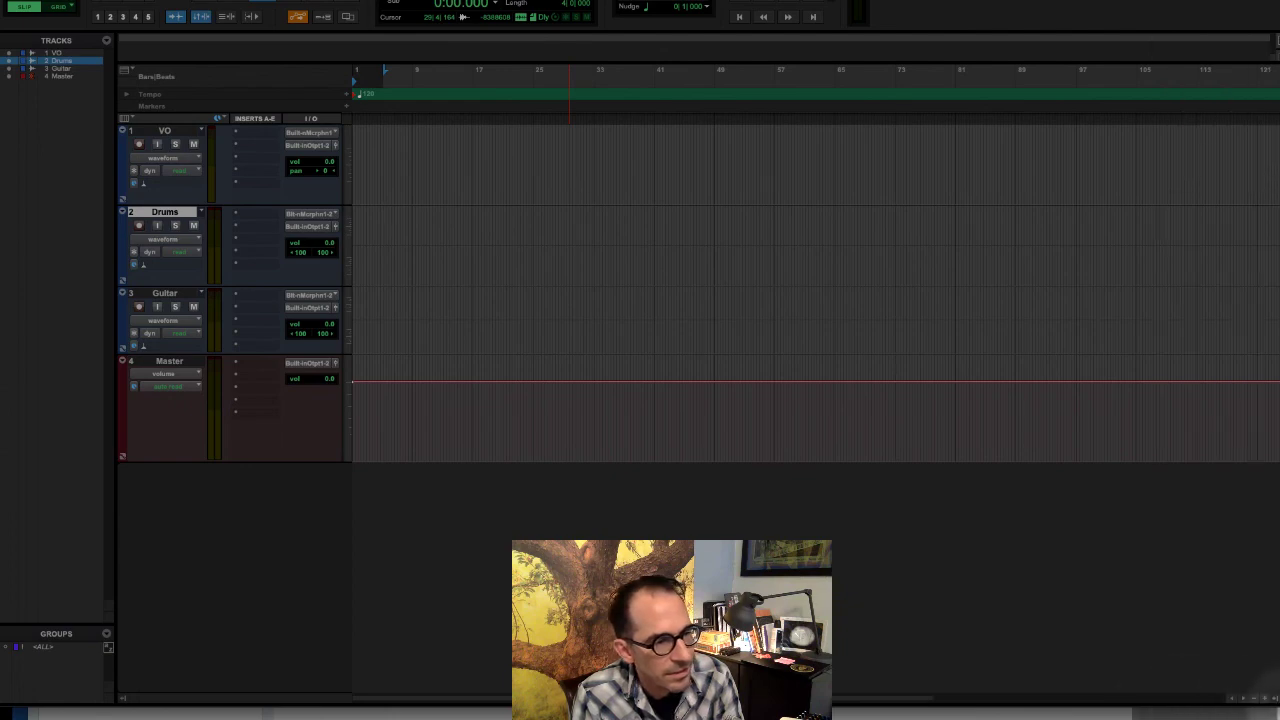
click(1275, 700)
click(1071, 710)
scroll(1000, 666, down, 4)
scroll(994, 656, down, 4)
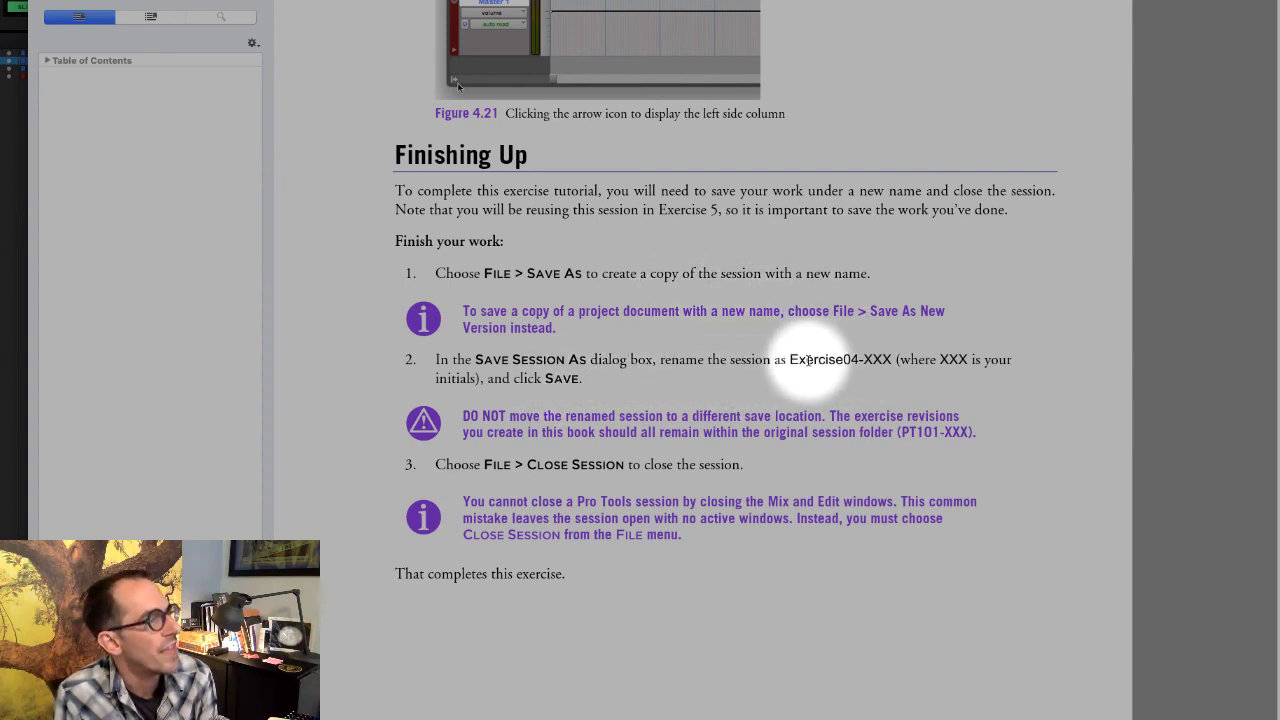
Highlight the session name Exercise04-XXX in the Finishing Up steps, then clear it.
drag(790, 360, 886, 359)
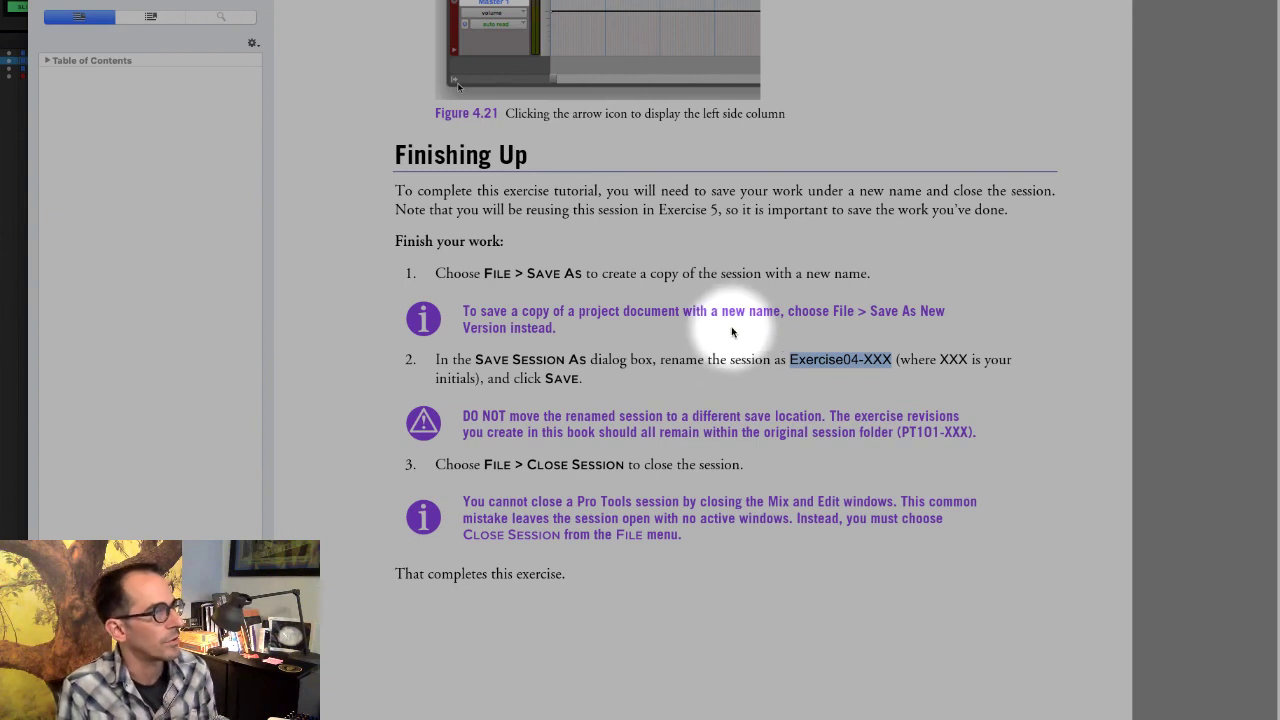
click(850, 358)
Save the session as Exercise04-KT in the PT101-FDC folder.
click(14, 291)
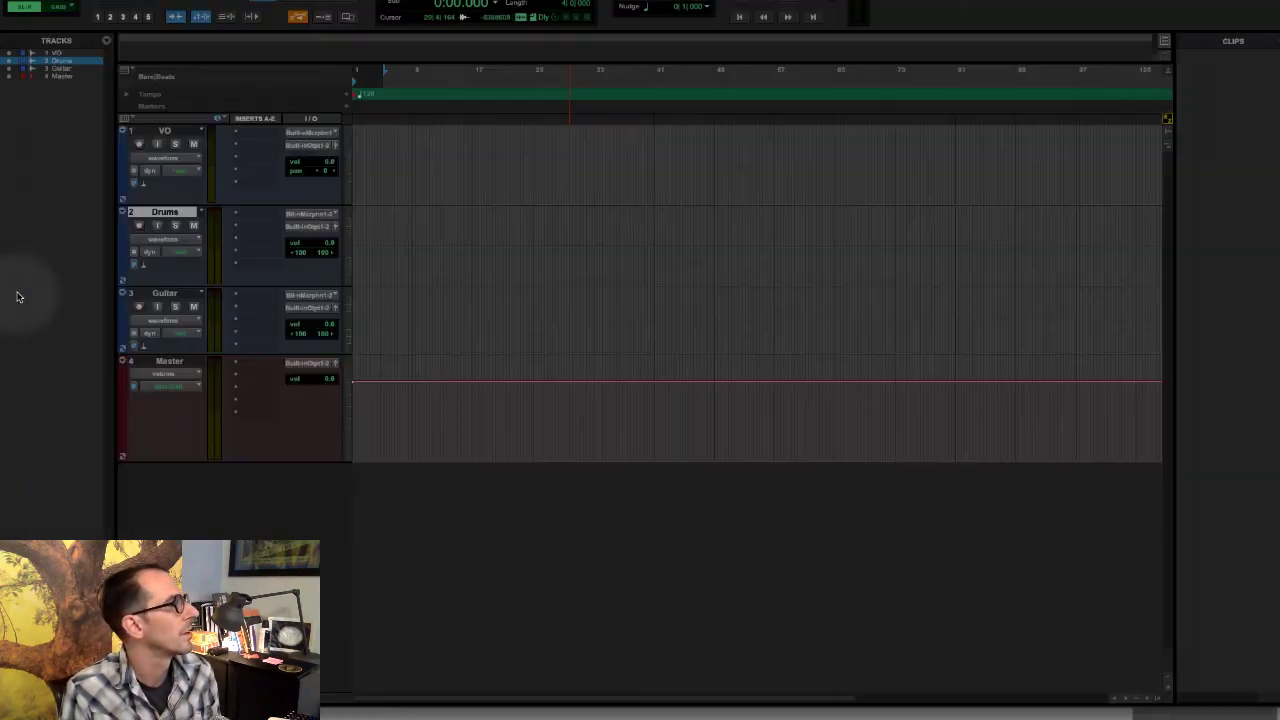
click(70, 2)
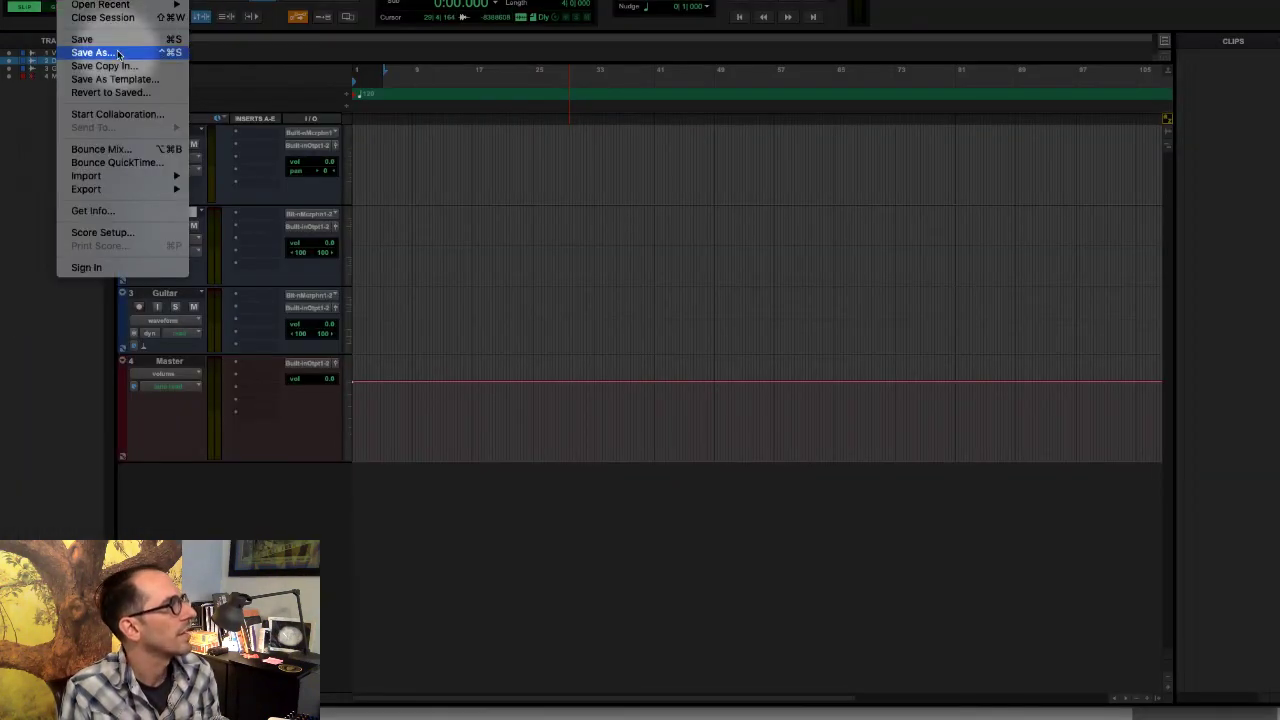
click(920, 48)
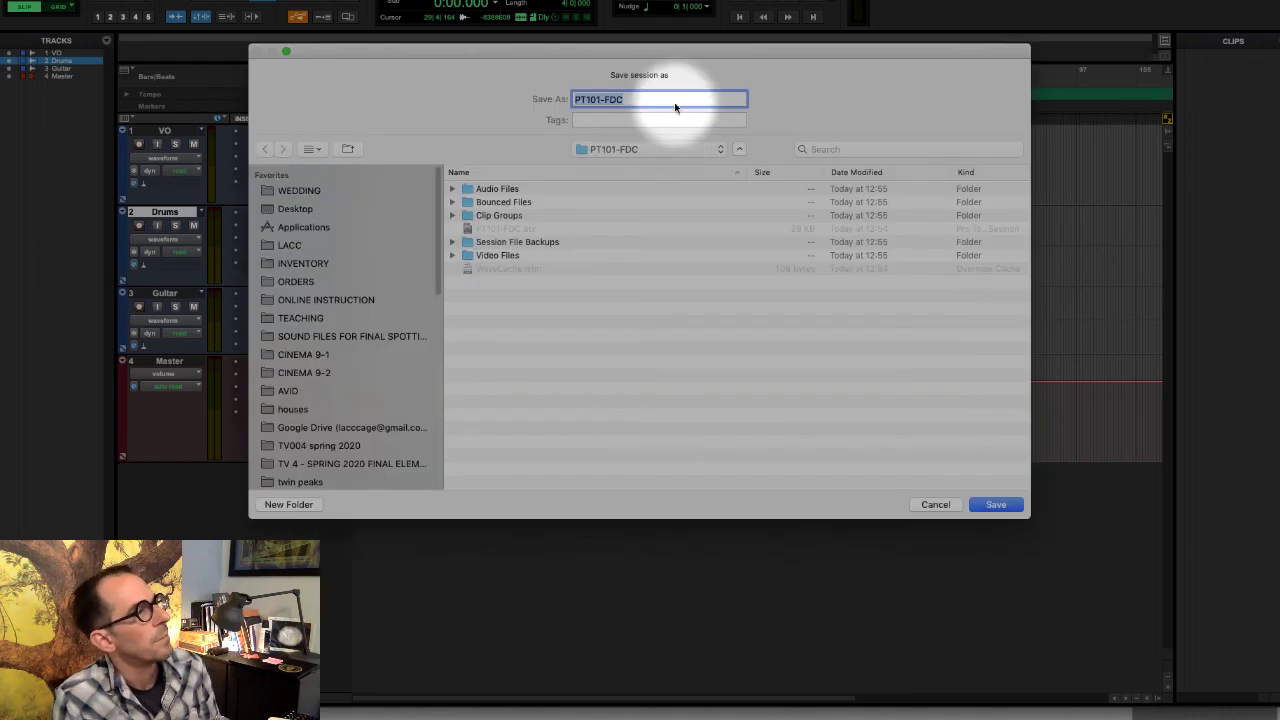
click(666, 151)
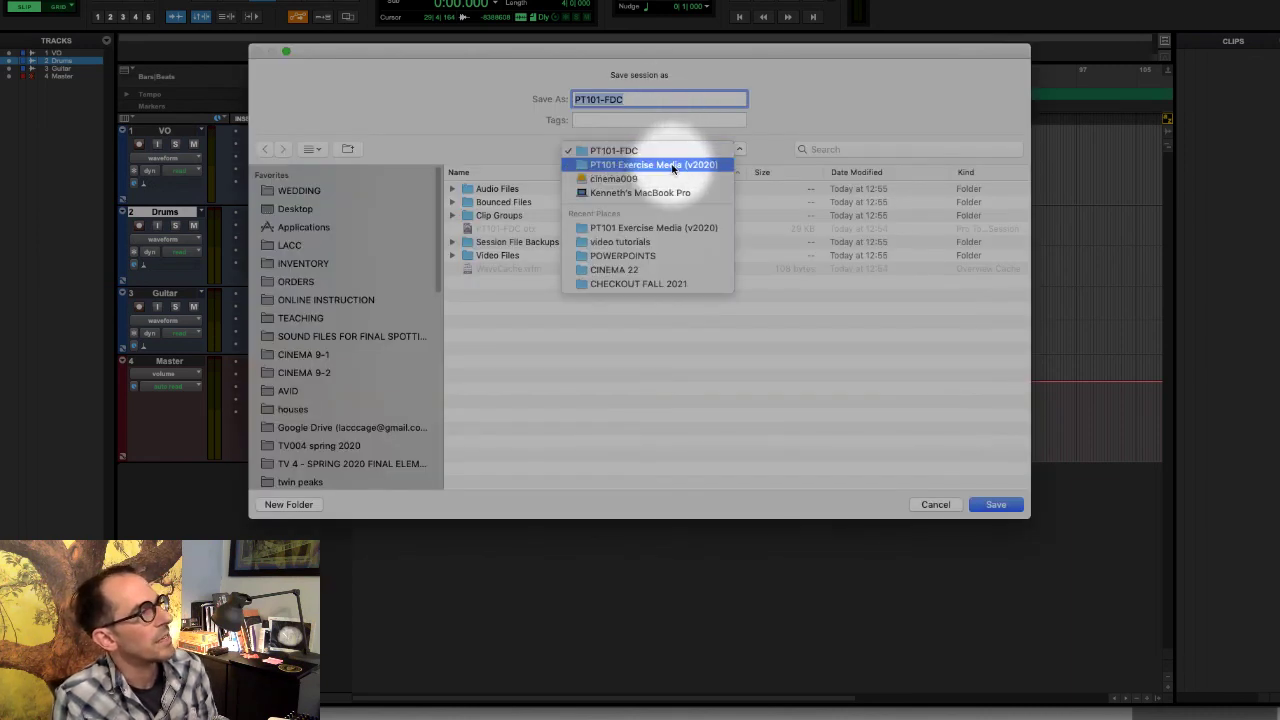
click(640, 150)
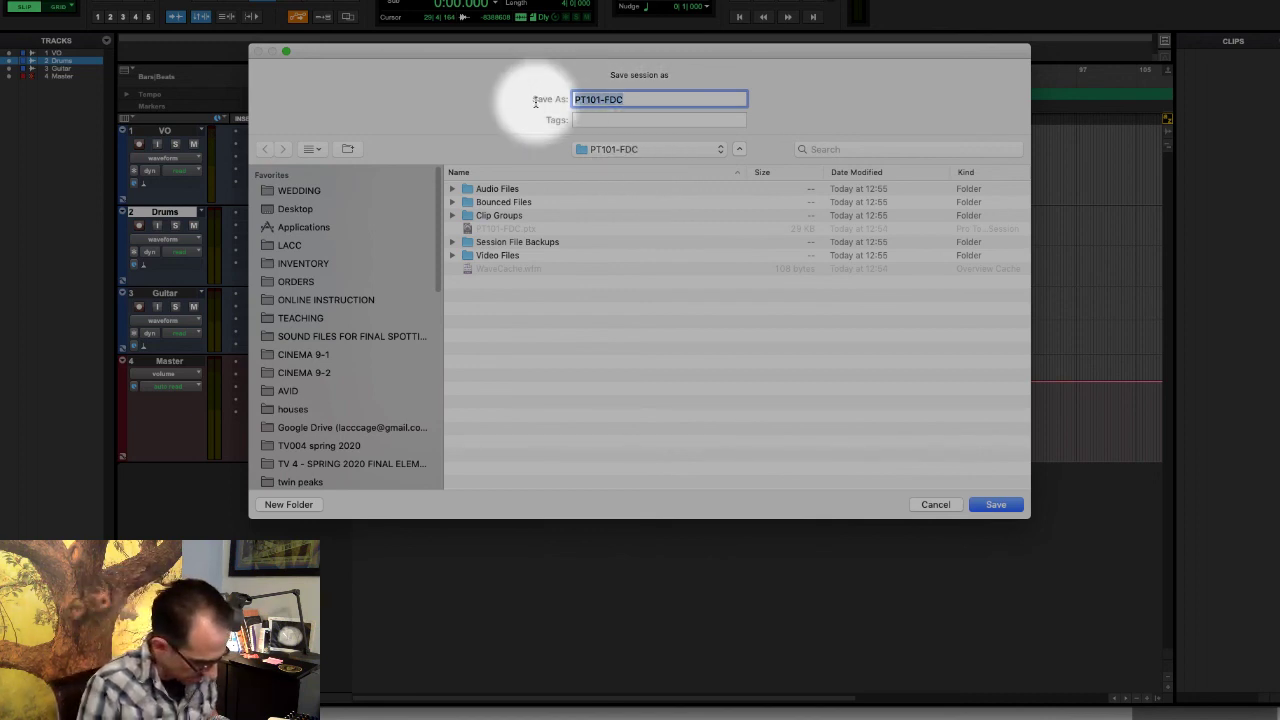
text(Exercise04-KT)
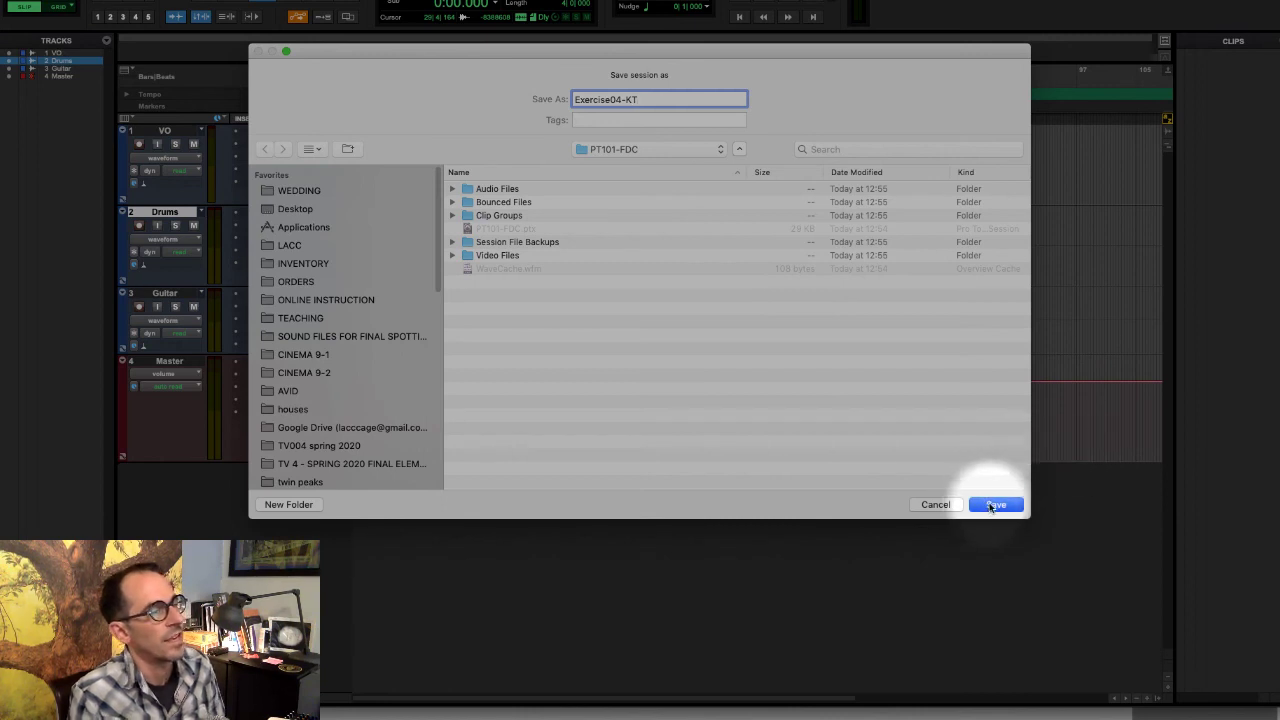
click(995, 505)
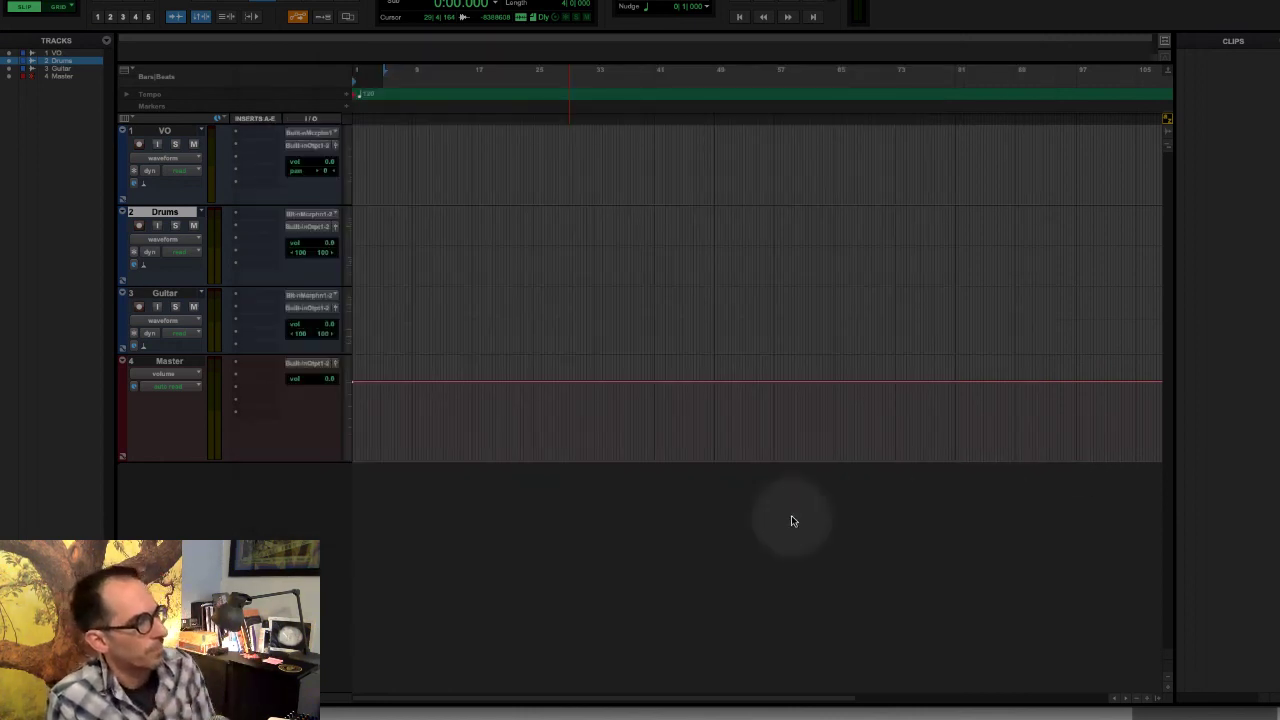